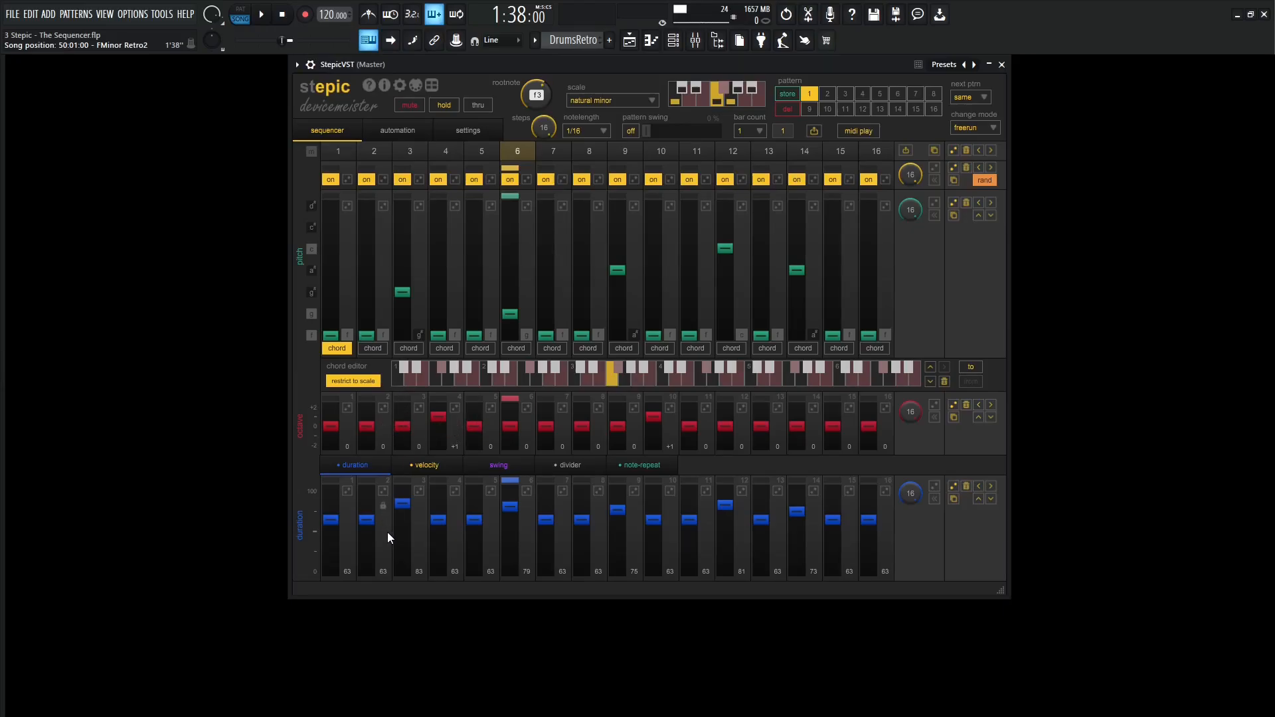
# Look through the velocity, swing, divider, note-repeat and duration lanes, and play the current pattern
pyautogui.click(434, 468)
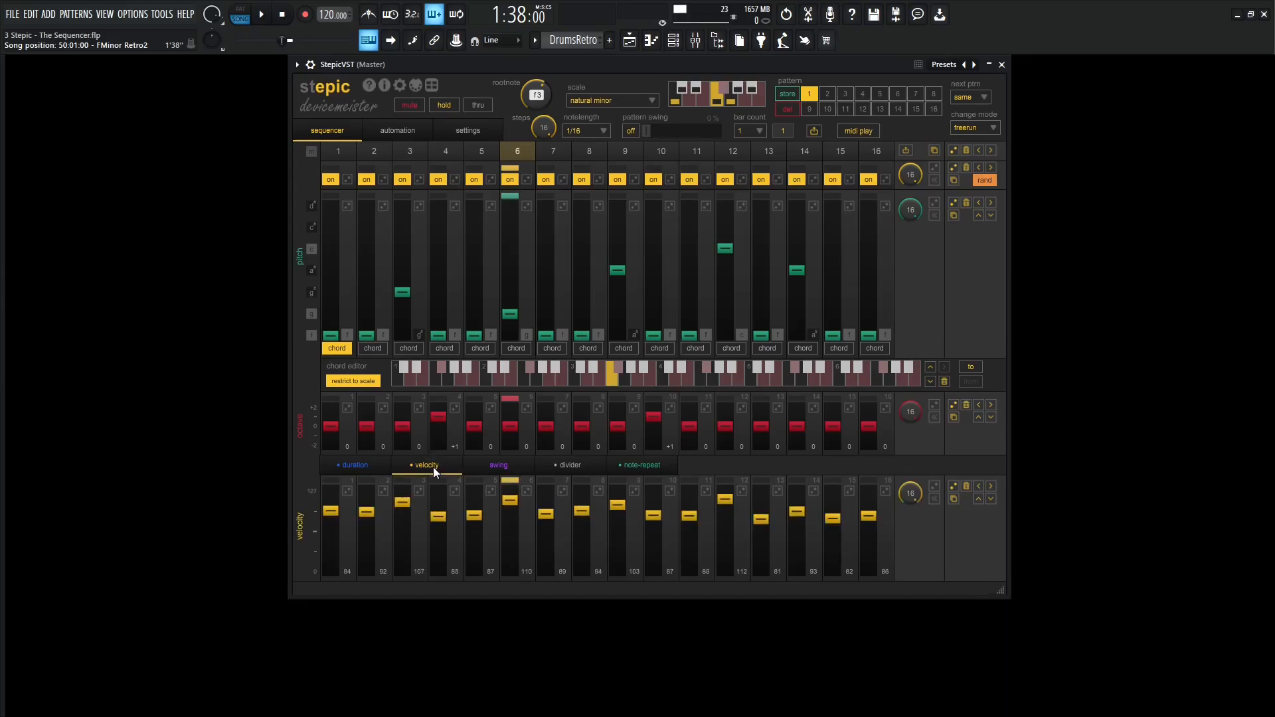
pyautogui.click(508, 466)
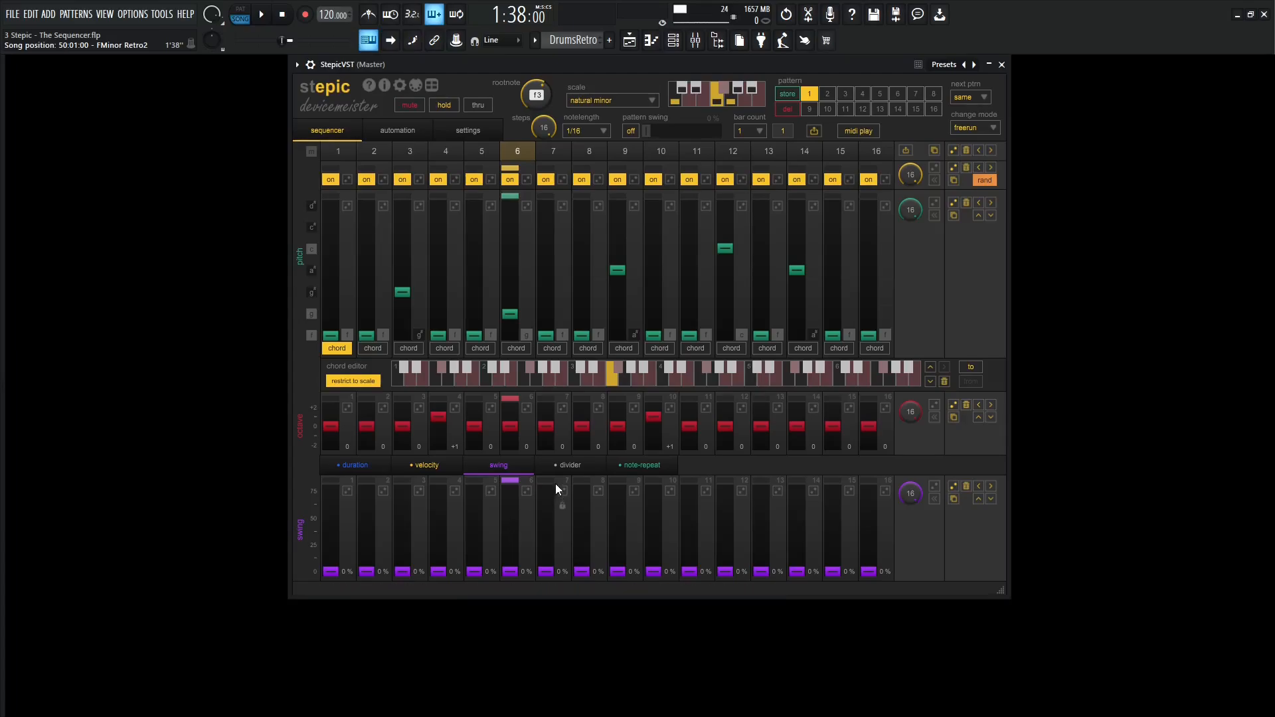
pyautogui.click(563, 468)
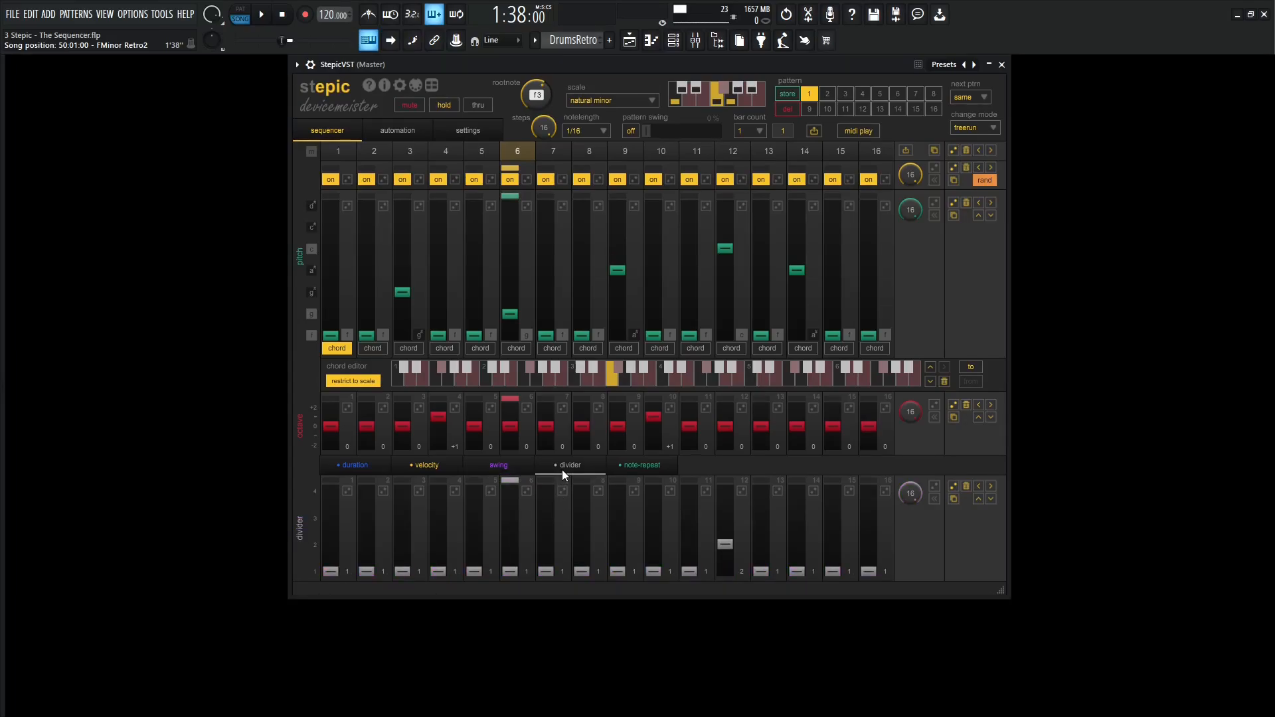
pyautogui.click(644, 467)
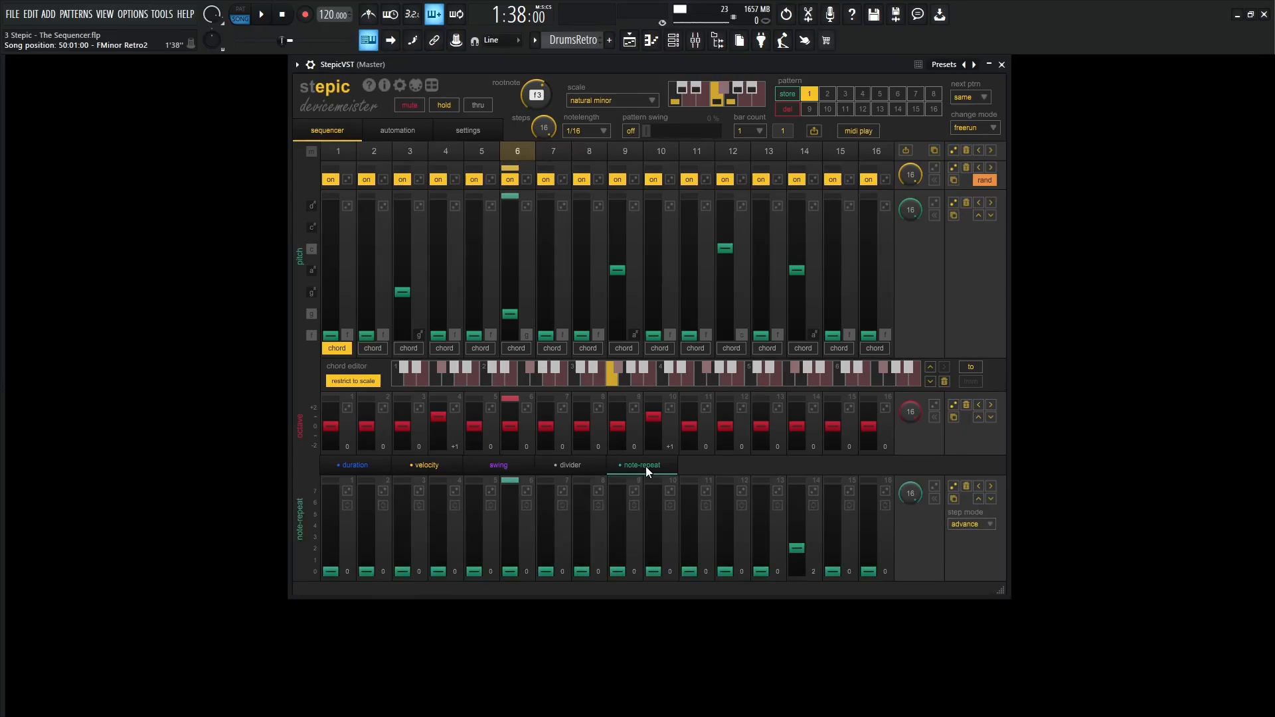
pyautogui.click(369, 469)
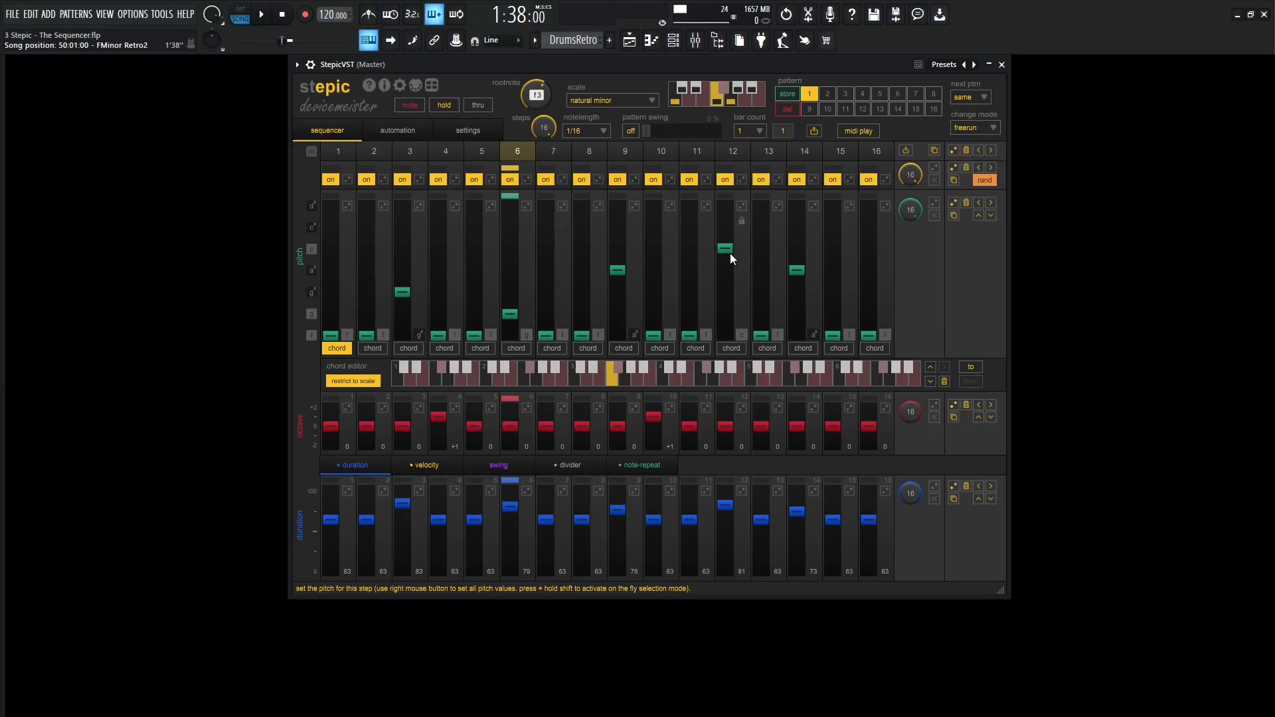
pyautogui.press('space')
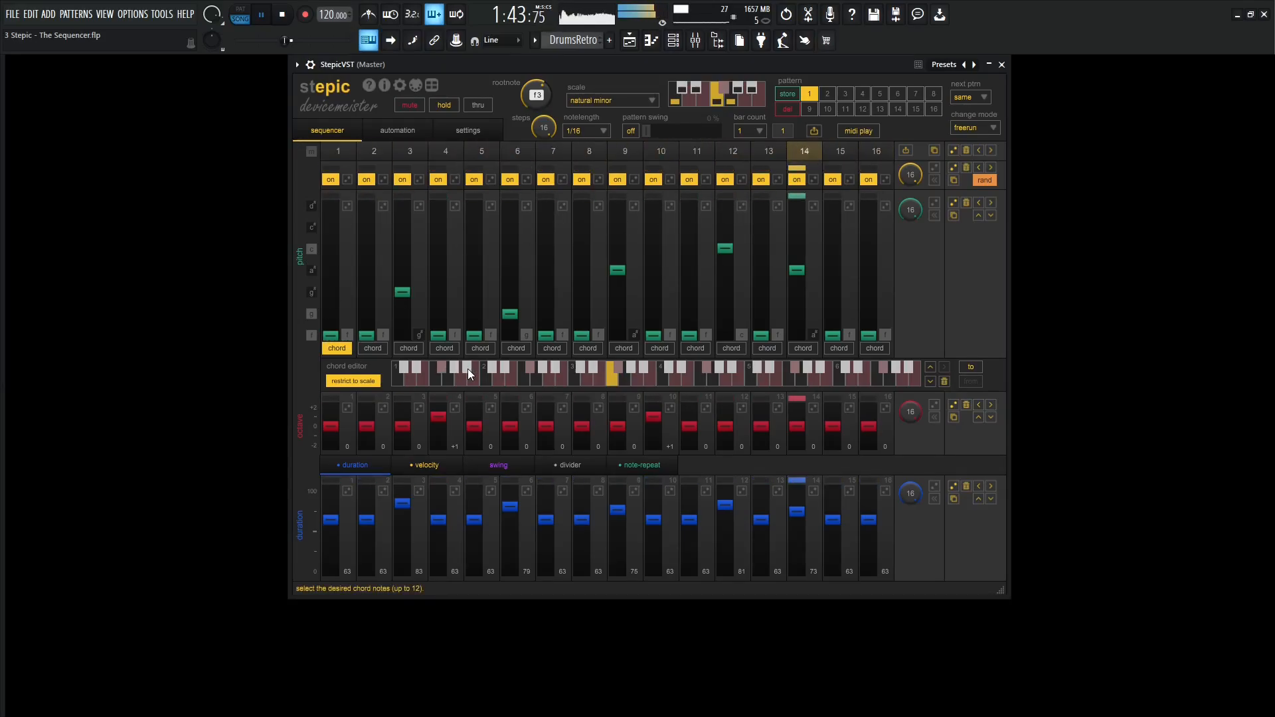
pyautogui.press('space')
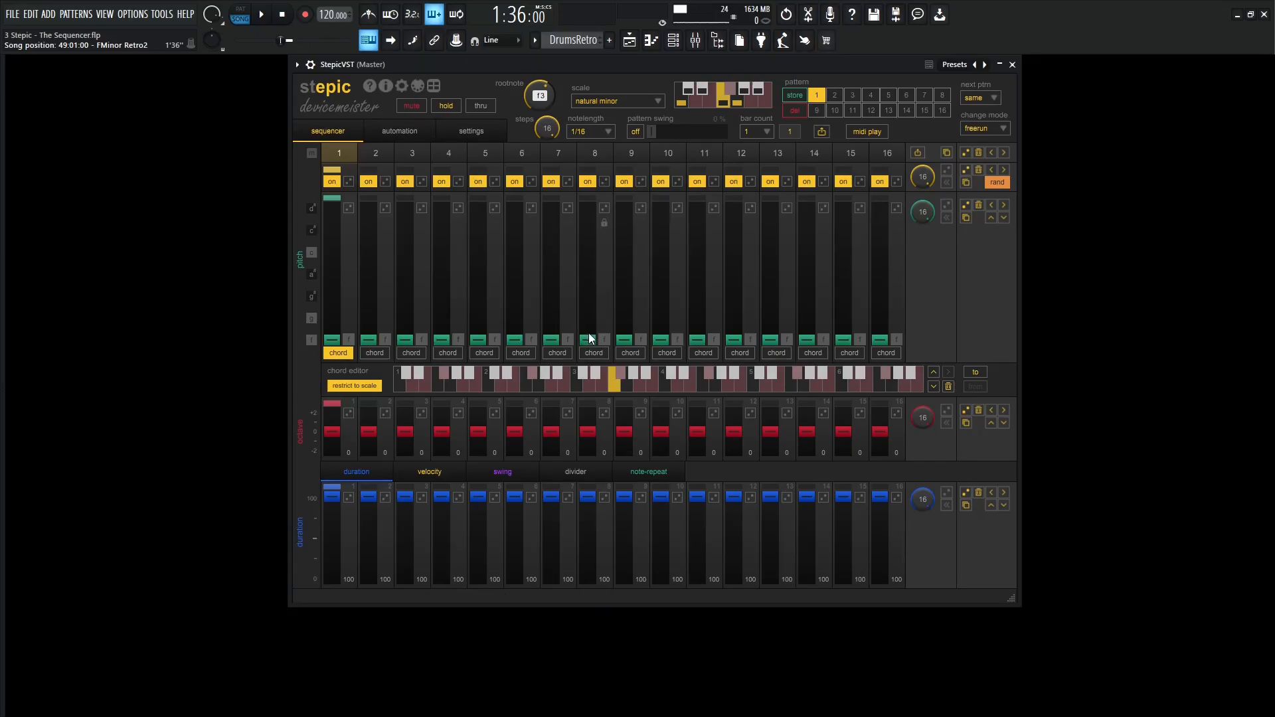
# Try raising and lowering the pitch of step 8, returning it to the lowest note
pyautogui.moveTo(591, 339); pyautogui.dragTo(584, 312)
pyautogui.moveTo(586, 189); pyautogui.dragTo(580, 350)
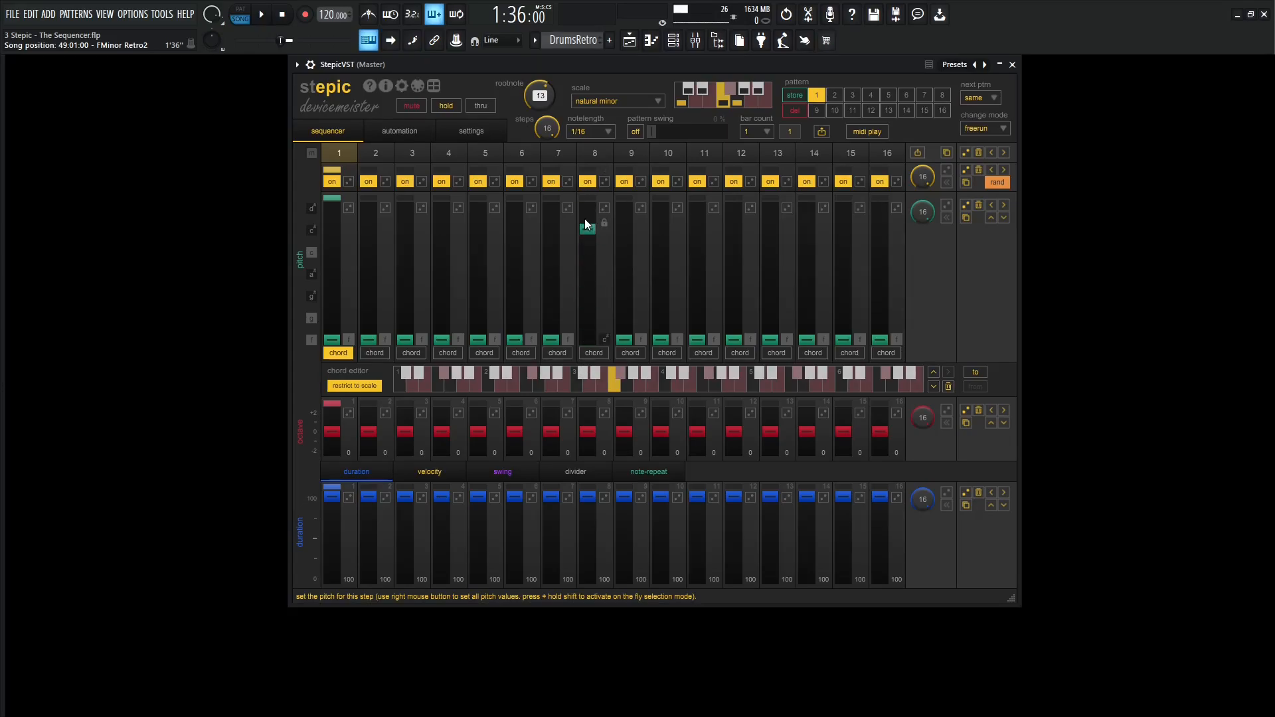
pyautogui.moveTo(585, 225); pyautogui.dragTo(576, 348)
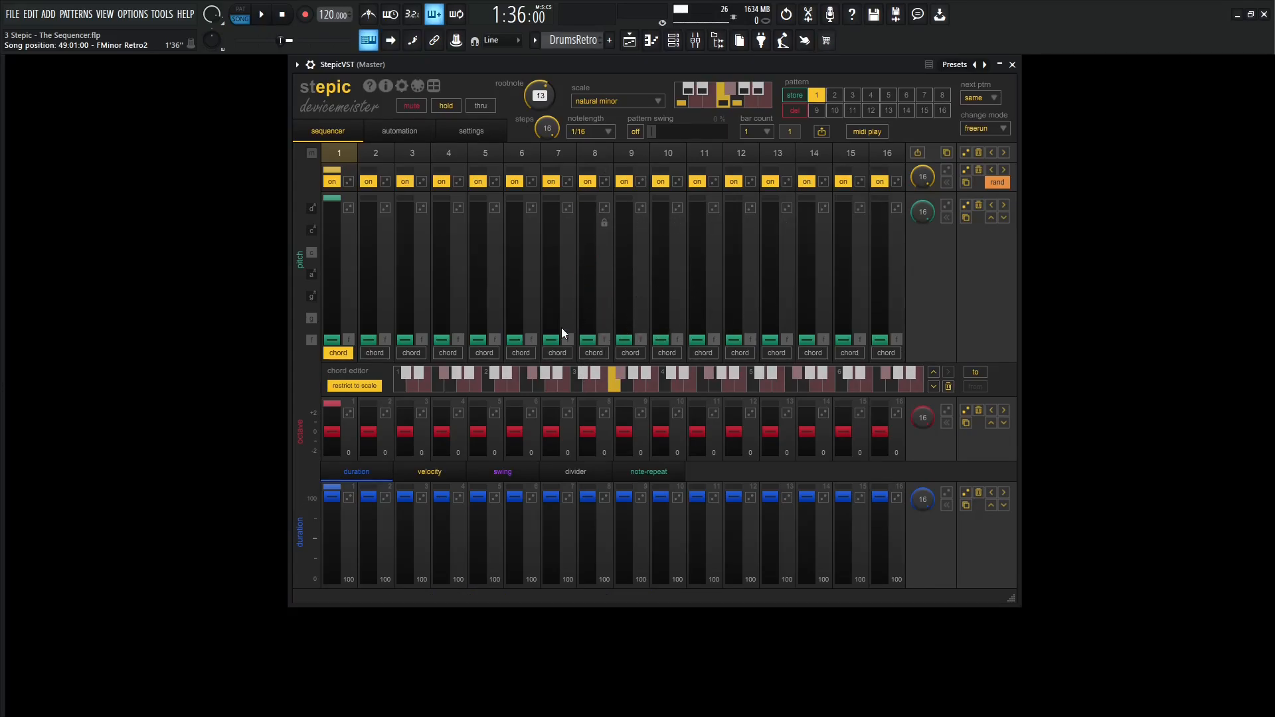
# Try nudging the pitch of individual steps up and down in single-note increments, including step 6
pyautogui.scroll(4, 514, 332)
pyautogui.scroll(-4, 514, 332)
pyautogui.scroll(4, 514, 332)
pyautogui.scroll(-3, 514, 332)
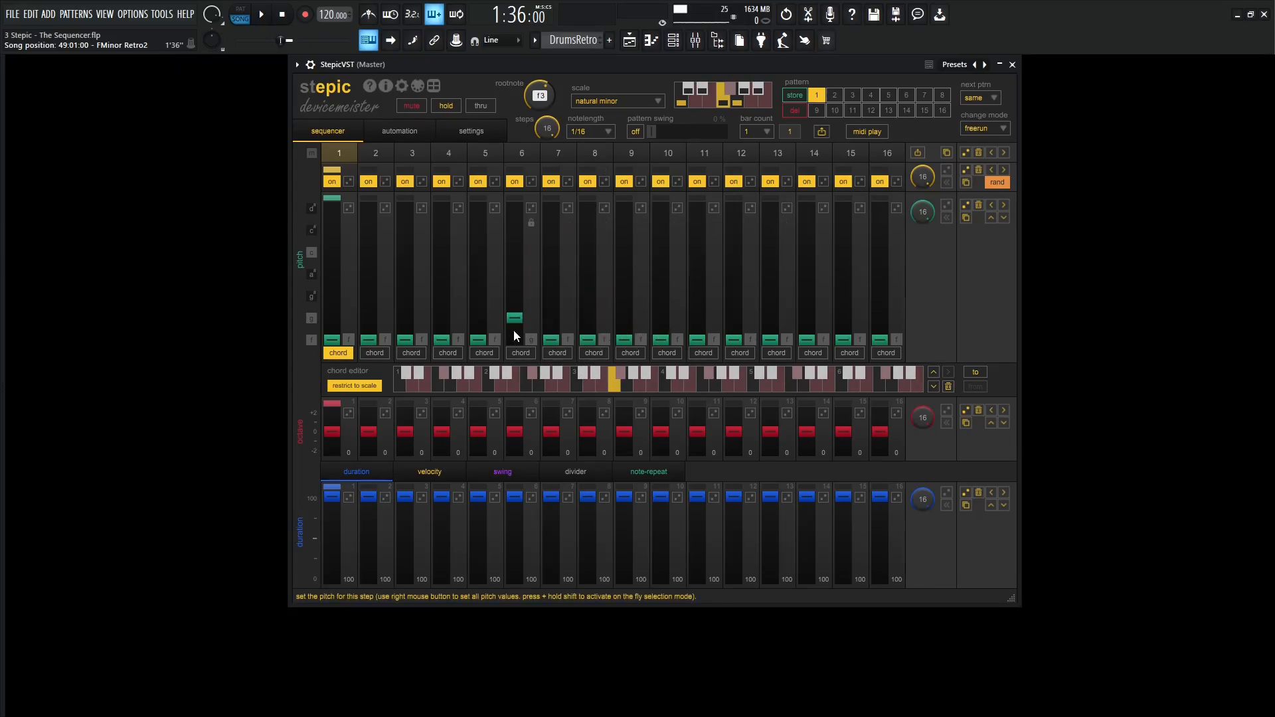
pyautogui.scroll(2, 514, 329)
pyautogui.scroll(-3, 514, 330)
pyautogui.scroll(5, 514, 328)
pyautogui.scroll(-5, 514, 328)
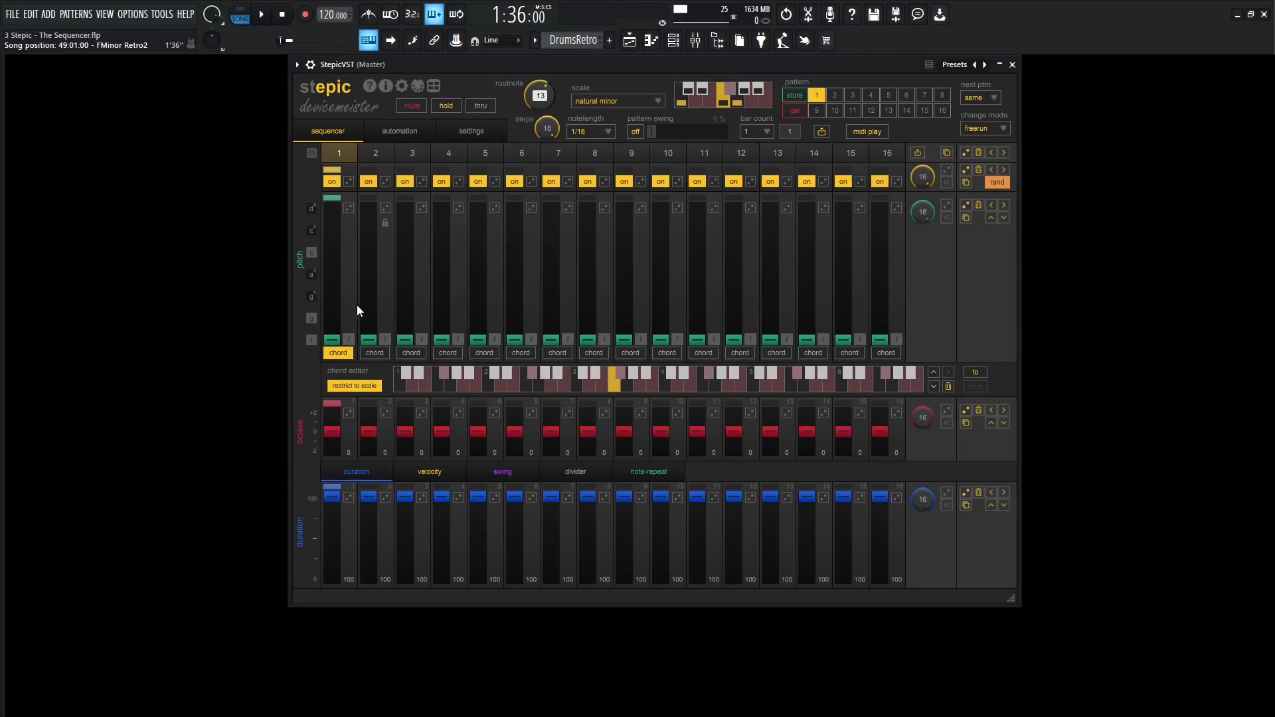
# Draw varied pitches across all 16 steps, and try setting every step to one common pitch
pyautogui.moveTo(357, 304)
pyautogui.mouseDown()
pyautogui.moveTo(348, 291)
pyautogui.moveTo(501, 297)
pyautogui.moveTo(644, 249)
pyautogui.moveTo(743, 241)
pyautogui.moveTo(882, 260)
pyautogui.moveTo(877, 278)
pyautogui.mouseUp()
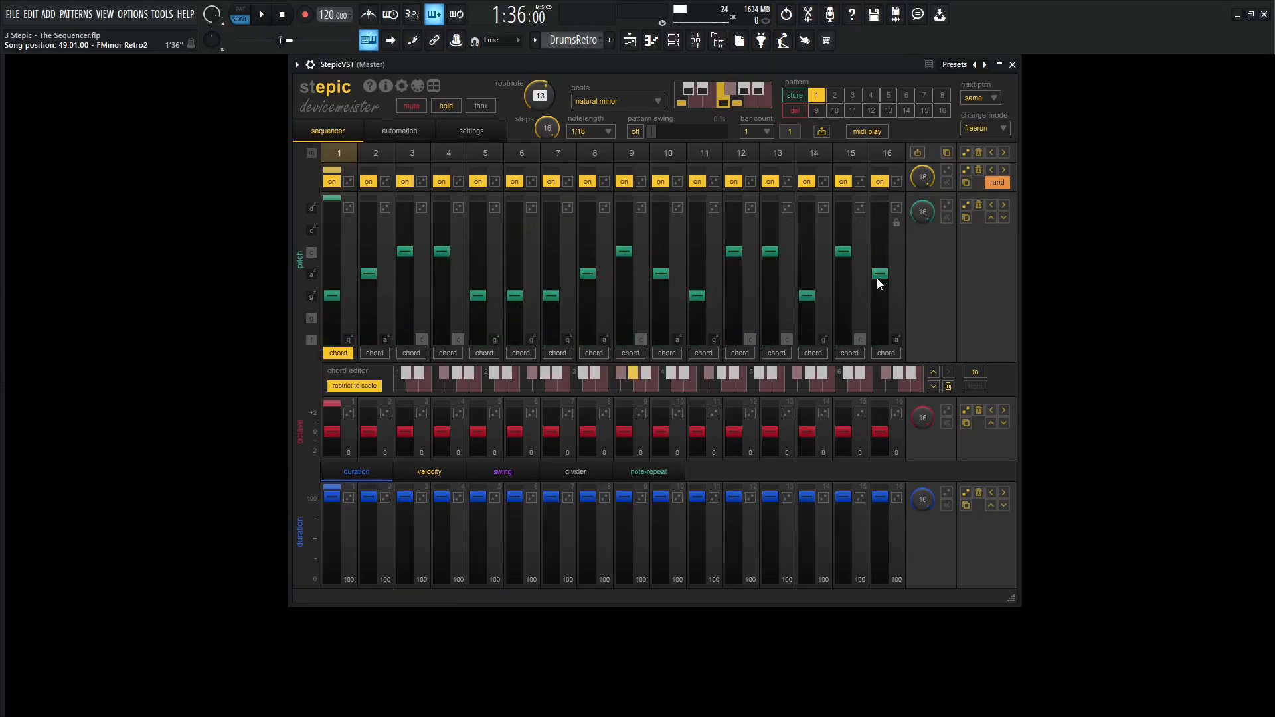
pyautogui.rightClick(518, 284)
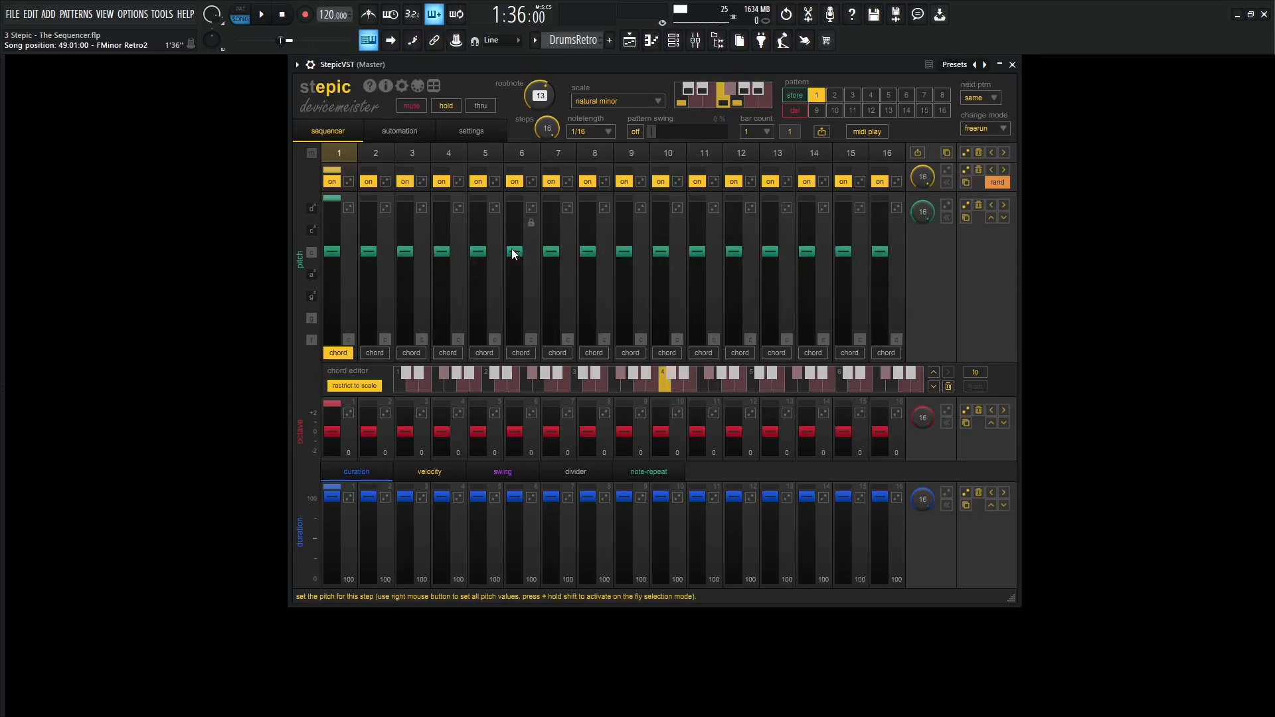
pyautogui.moveTo(511, 251); pyautogui.dragTo(505, 280)
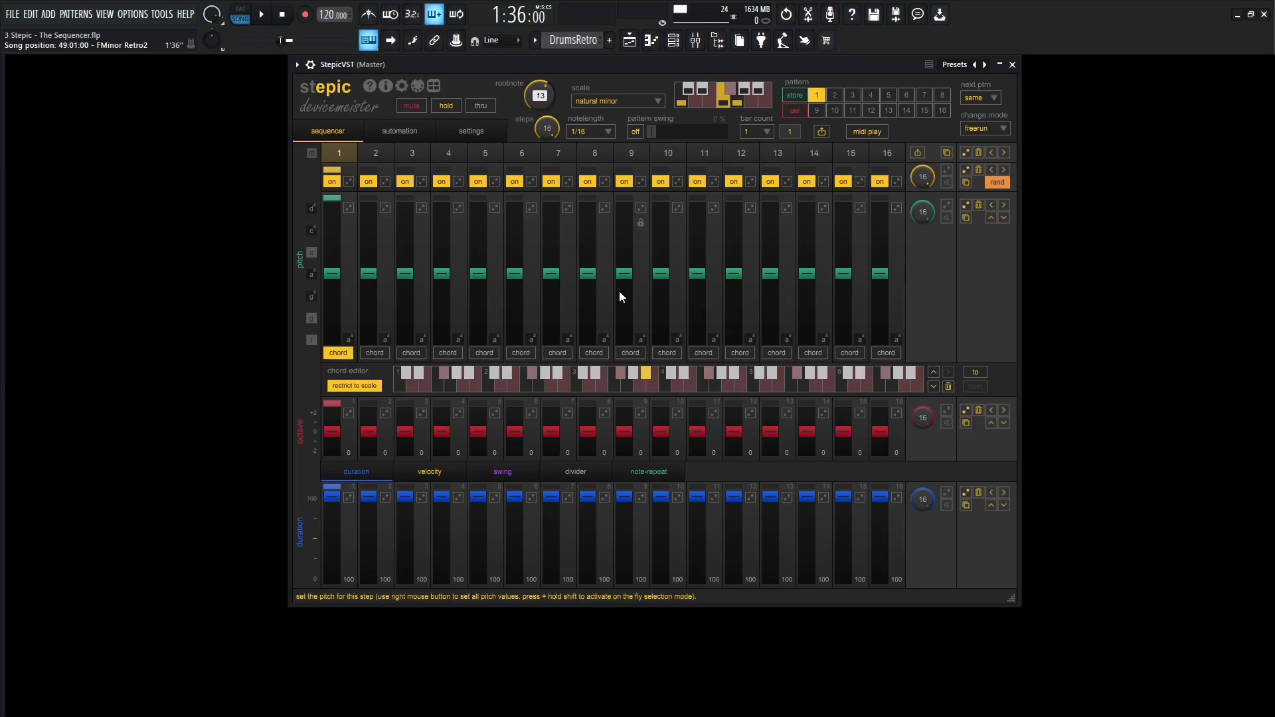
pyautogui.doubleClick(587, 275)
# Randomize all pitch values several times, auditioning the variations during playback
pyautogui.click(966, 206)
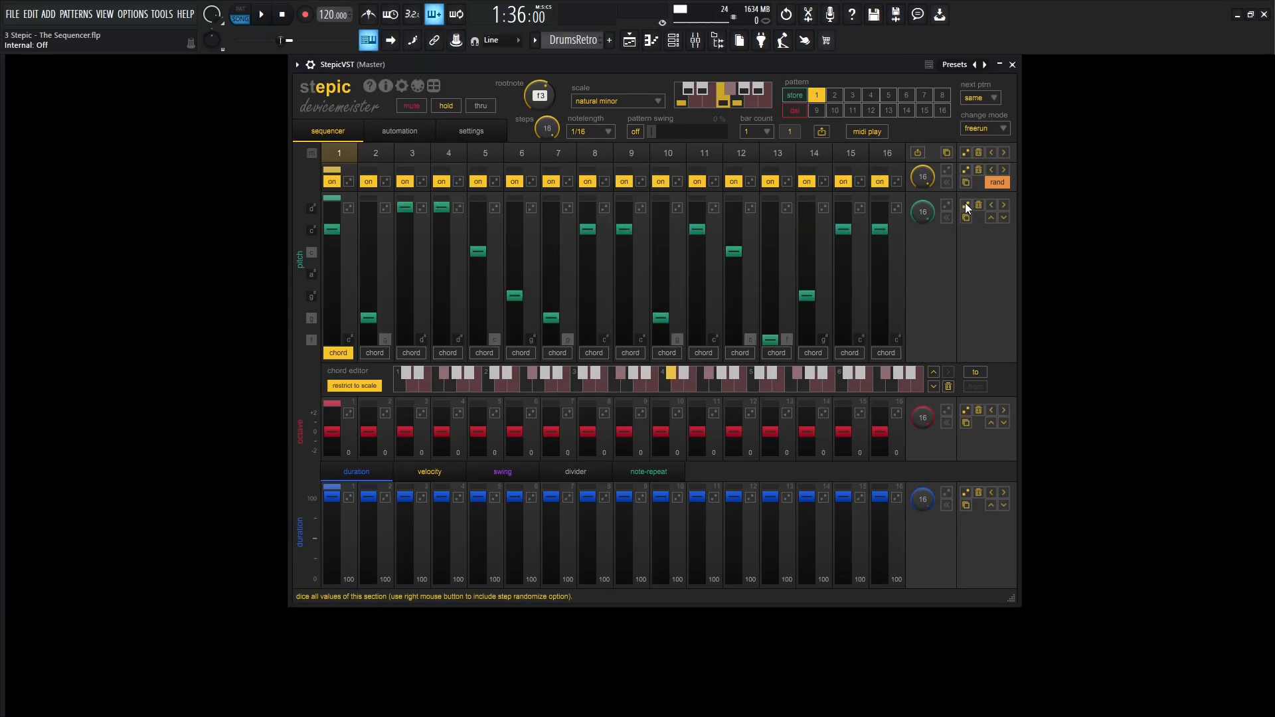
pyautogui.click(966, 206)
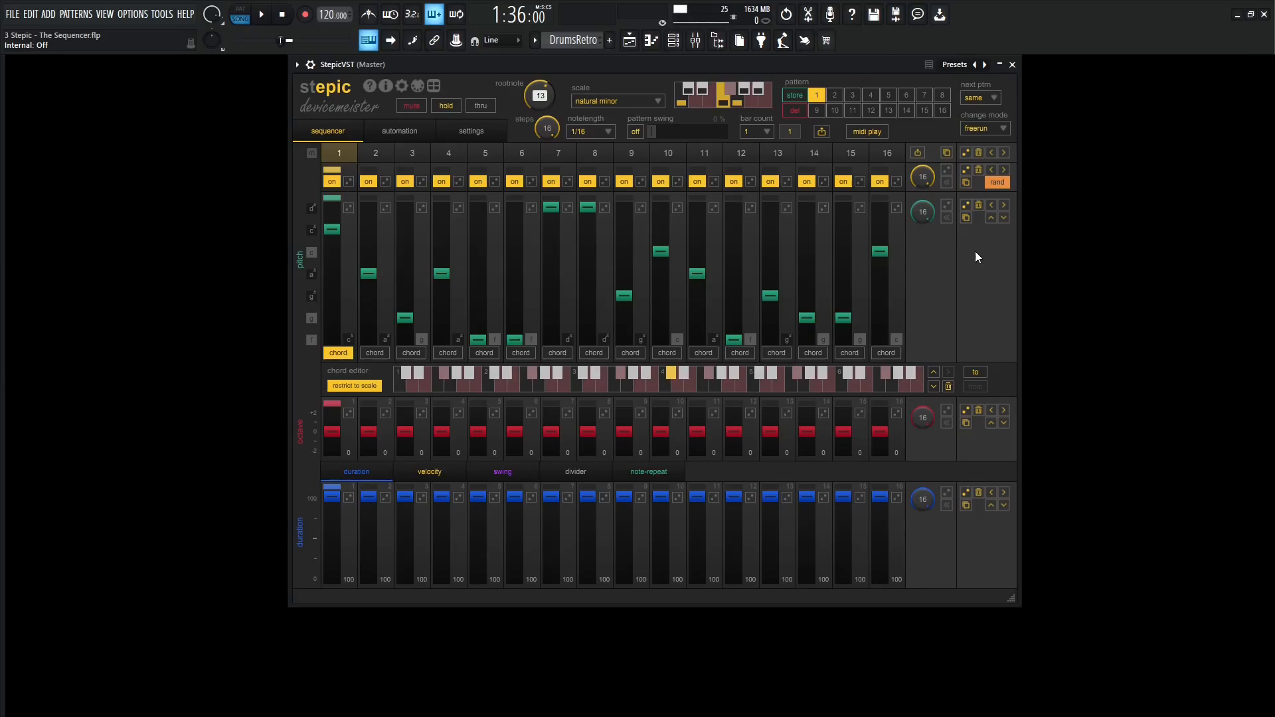
pyautogui.press('space')
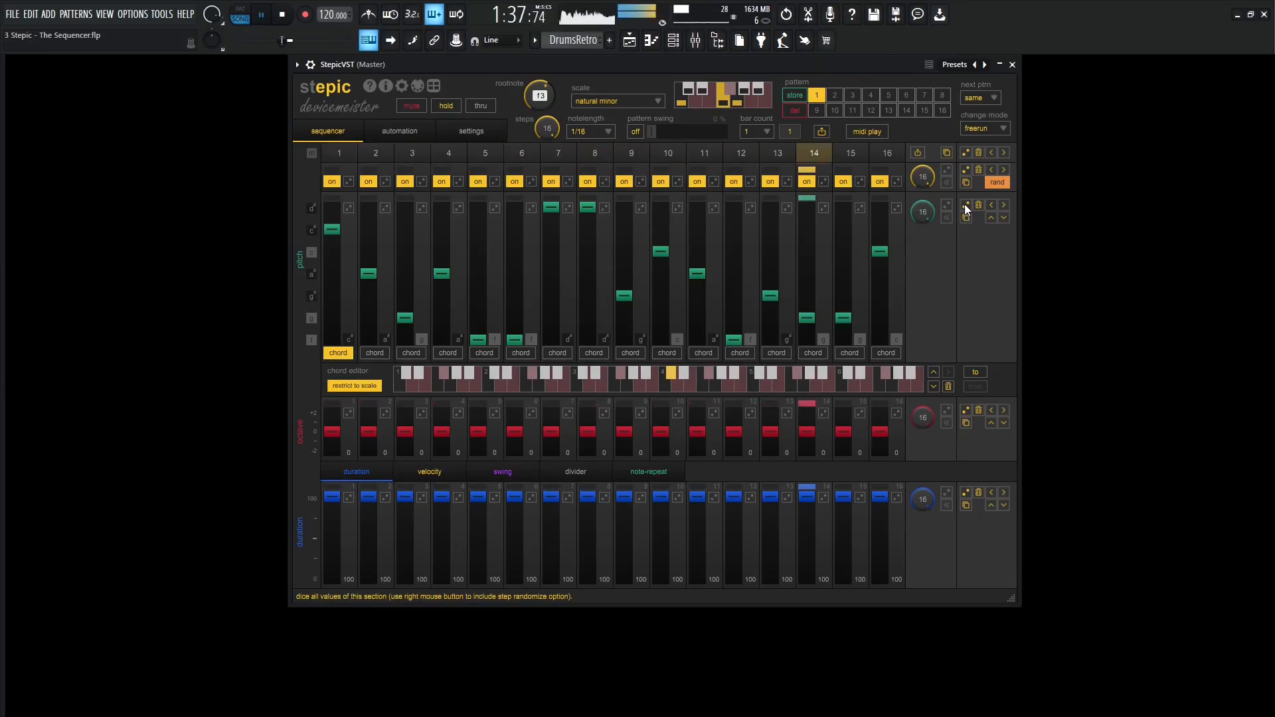
pyautogui.click(966, 206)
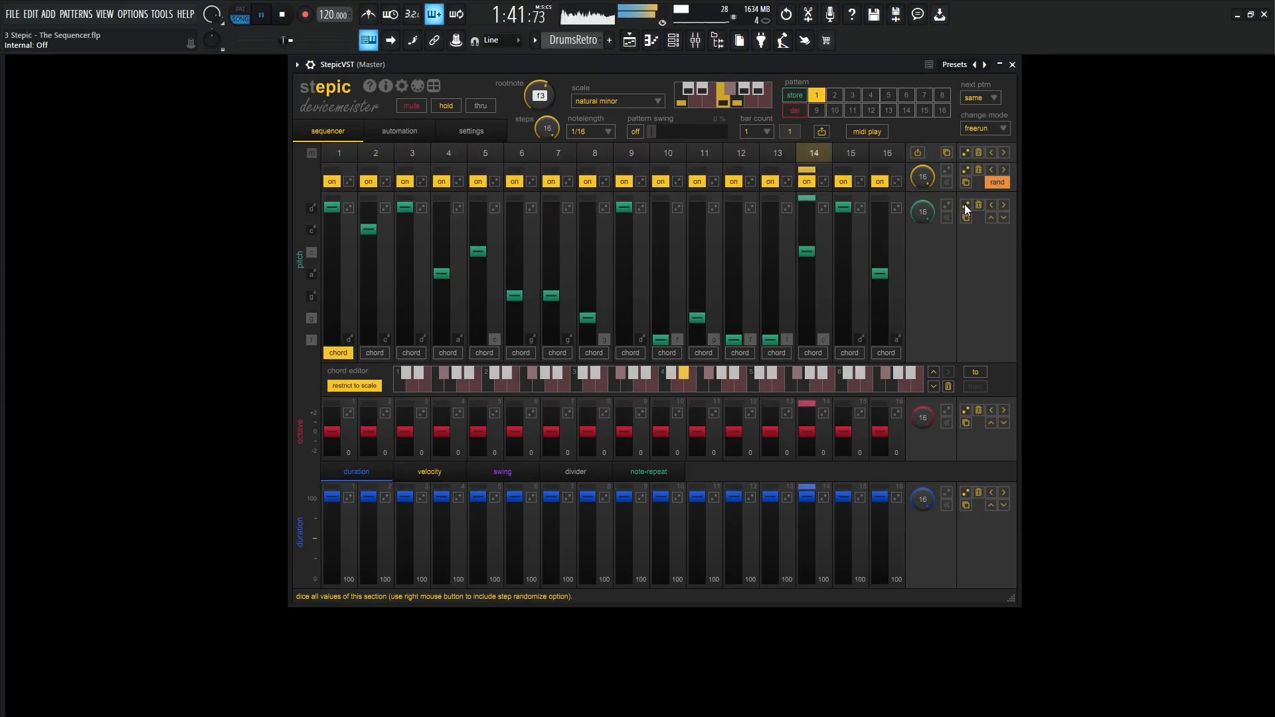
pyautogui.click(966, 205)
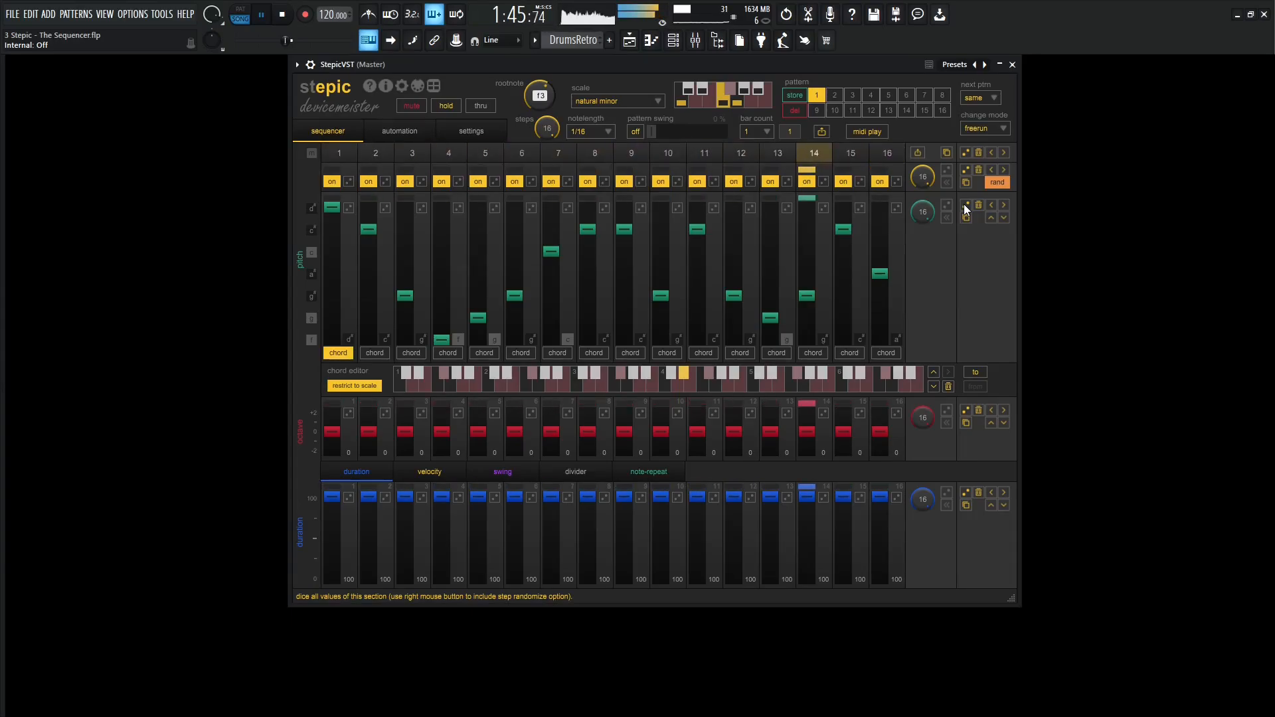
pyautogui.click(966, 206)
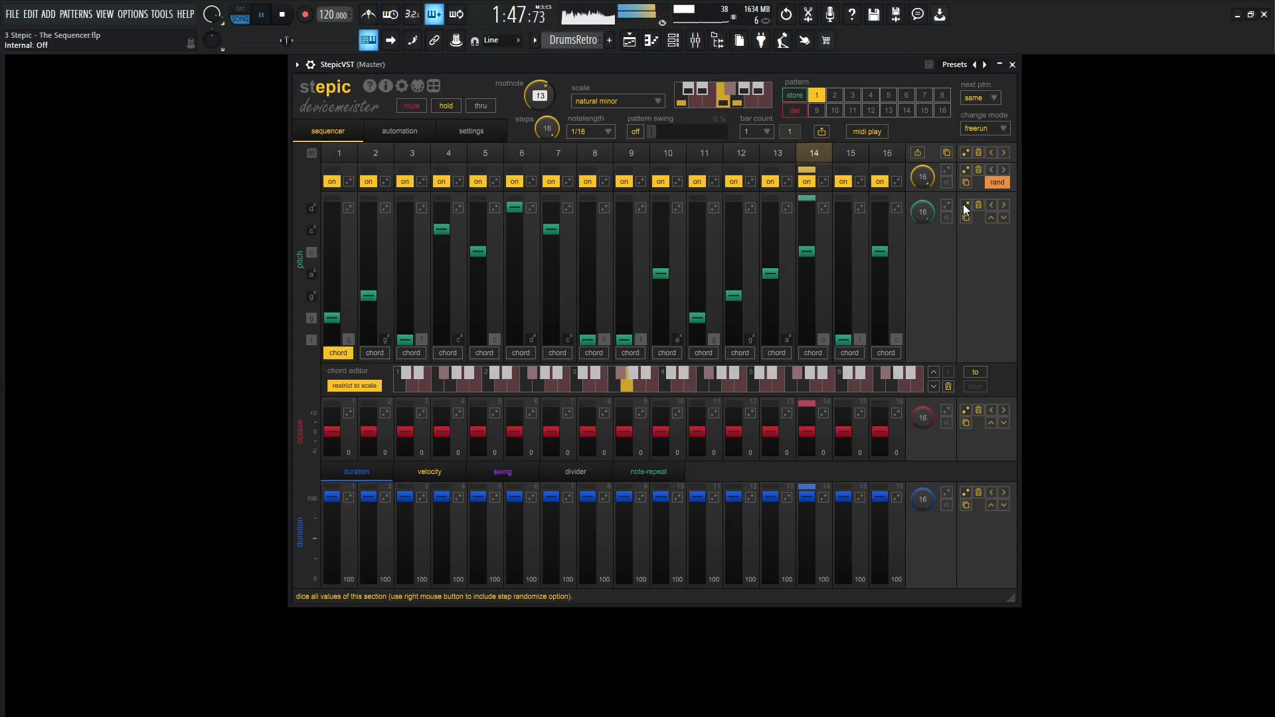
pyautogui.click(966, 205)
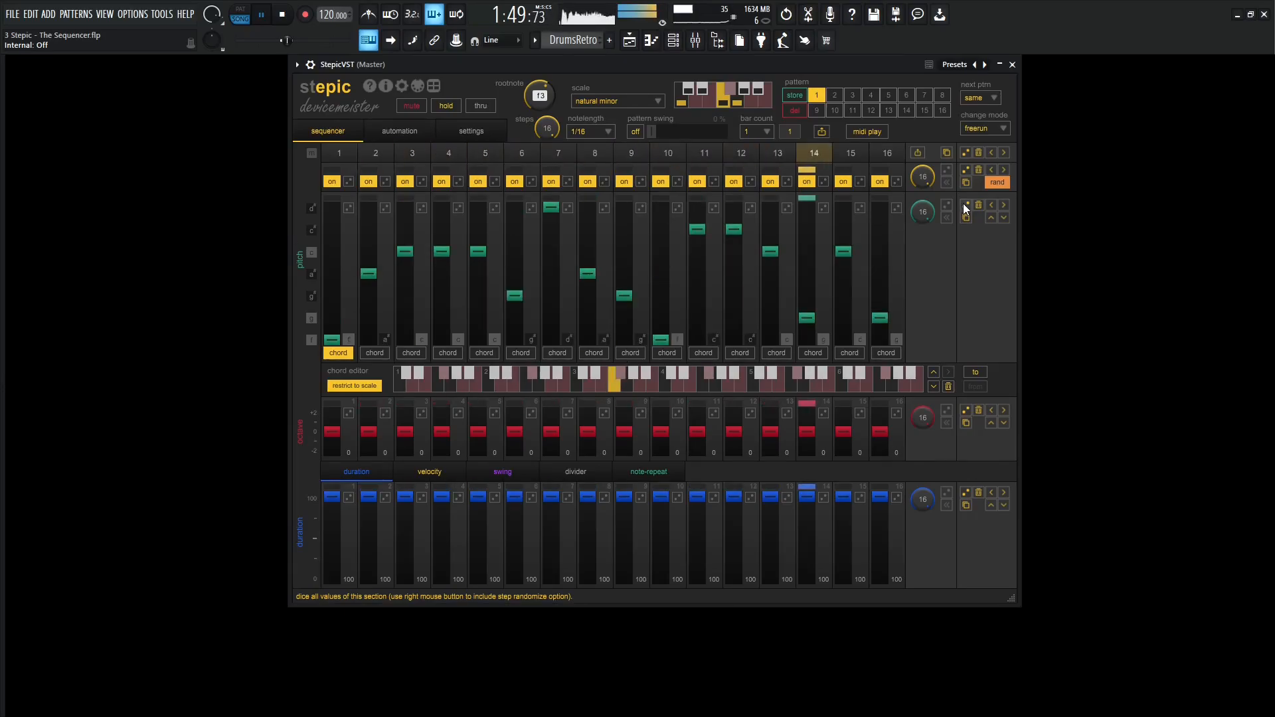
pyautogui.click(966, 206)
pyautogui.press('space')
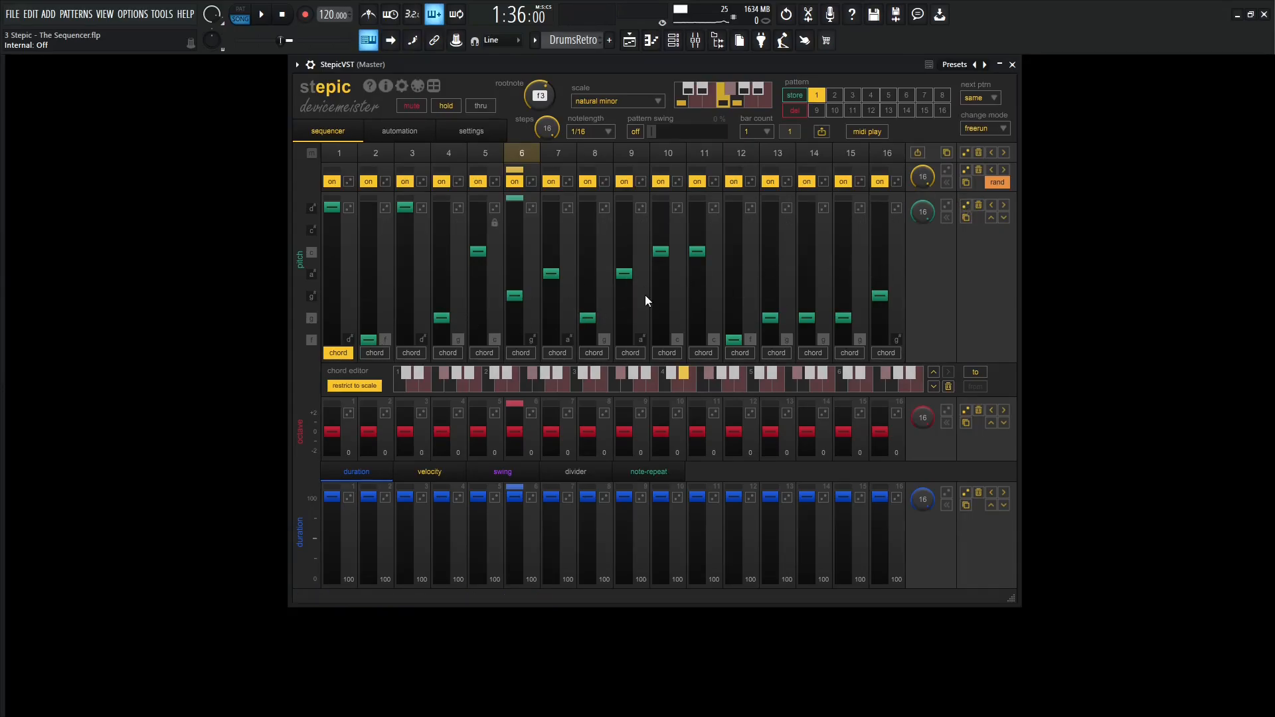
# Reset the pitch lane to its default values and randomize all of its pitches again
pyautogui.click(978, 206)
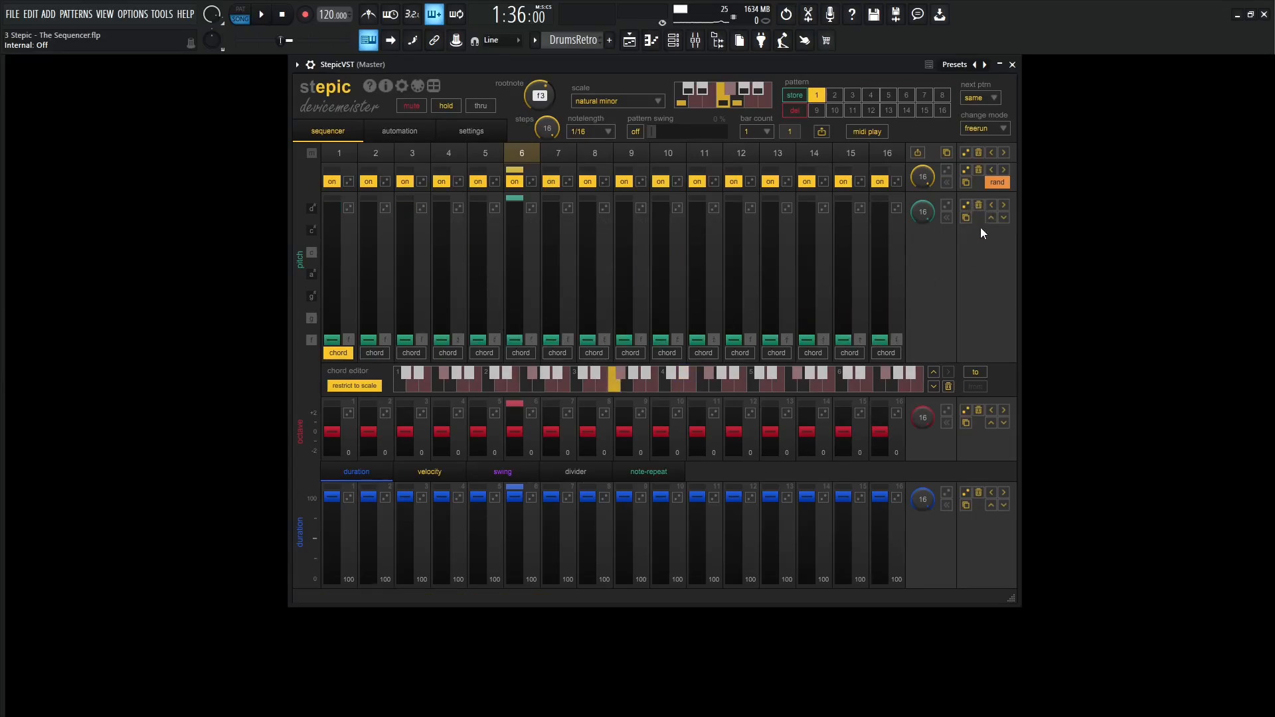
pyautogui.press('alt+KP_Multiply')
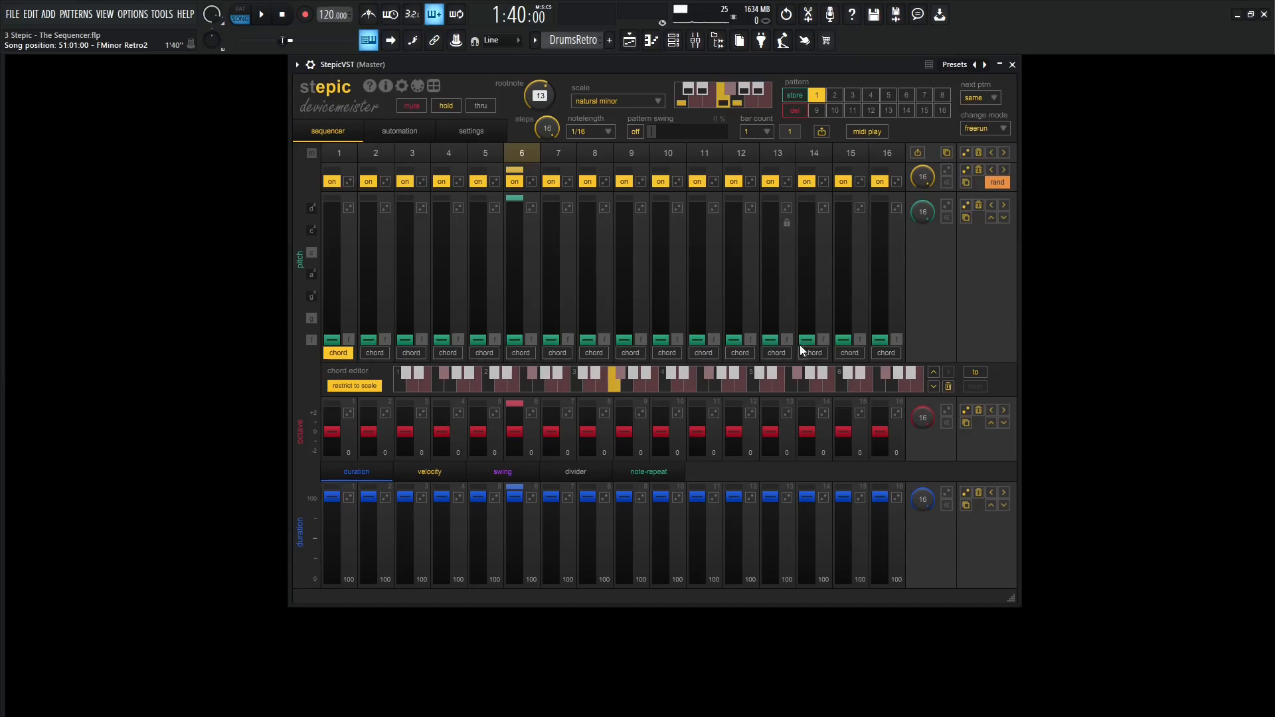
pyautogui.click(966, 205)
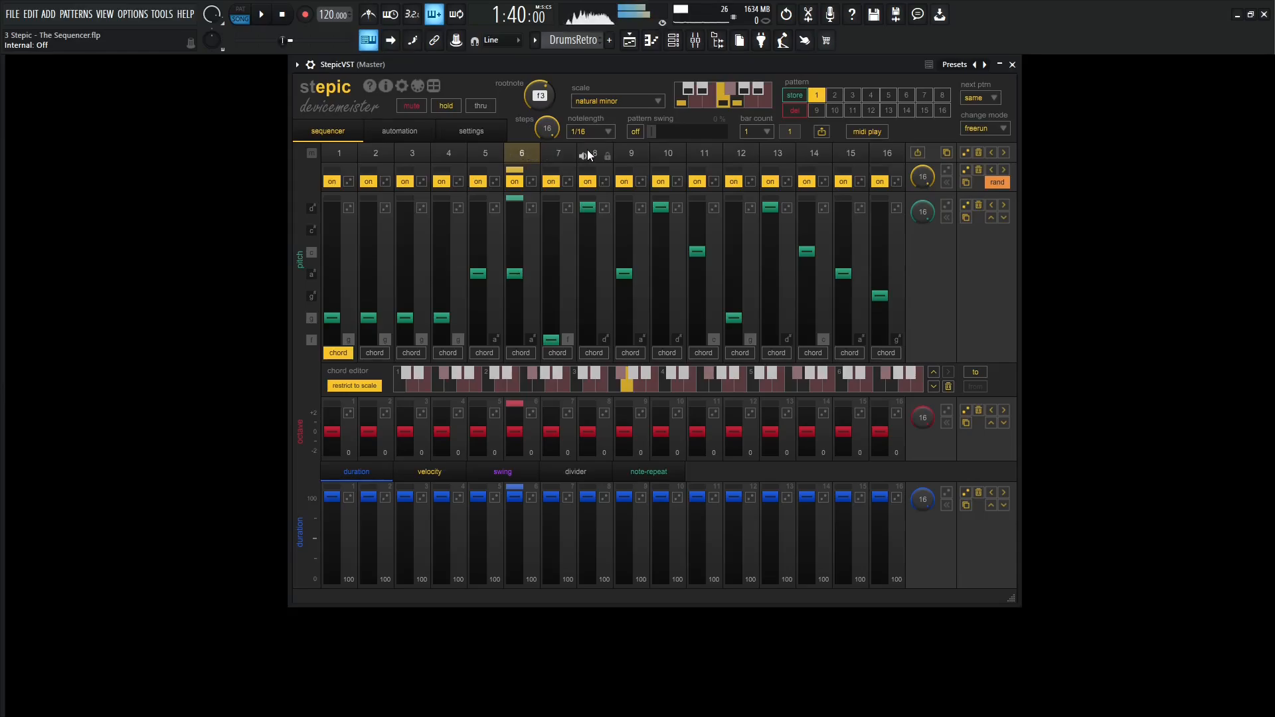
pyautogui.click(311, 153)
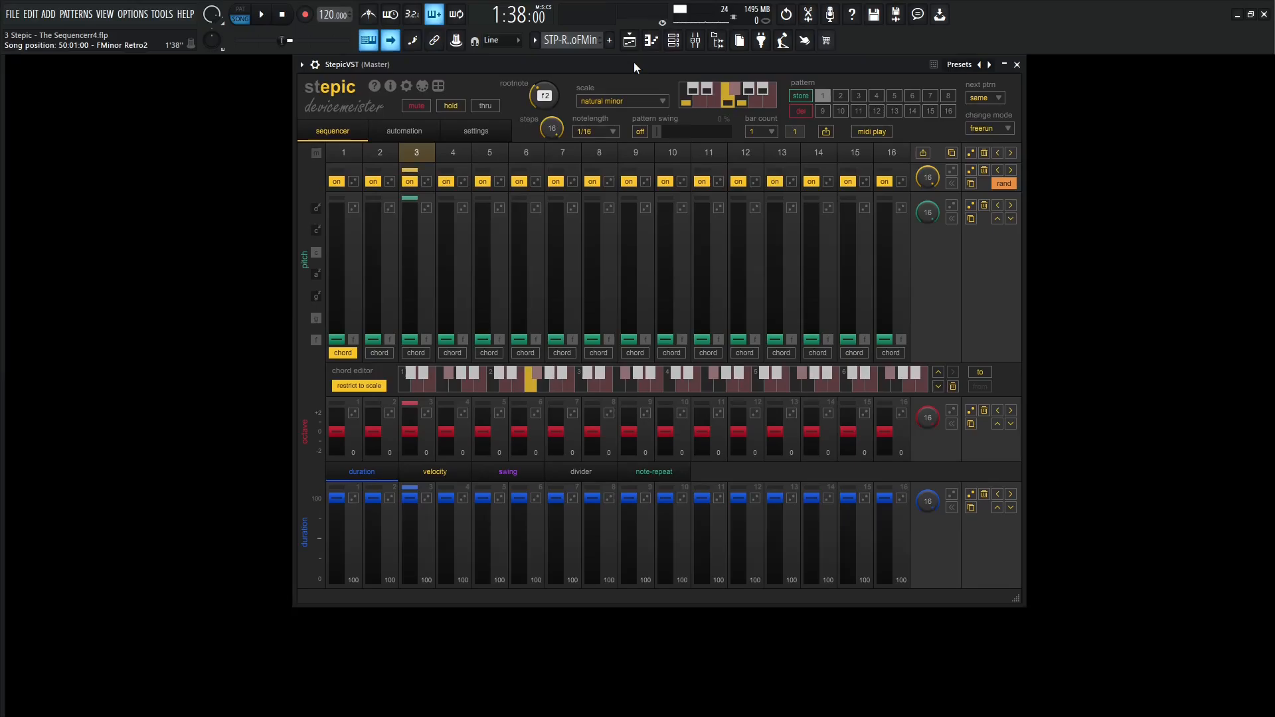
# Play the sequence and turn on pitch randomization for steps 5, 9, 13, 14 and 15 during playback
pyautogui.press('space')
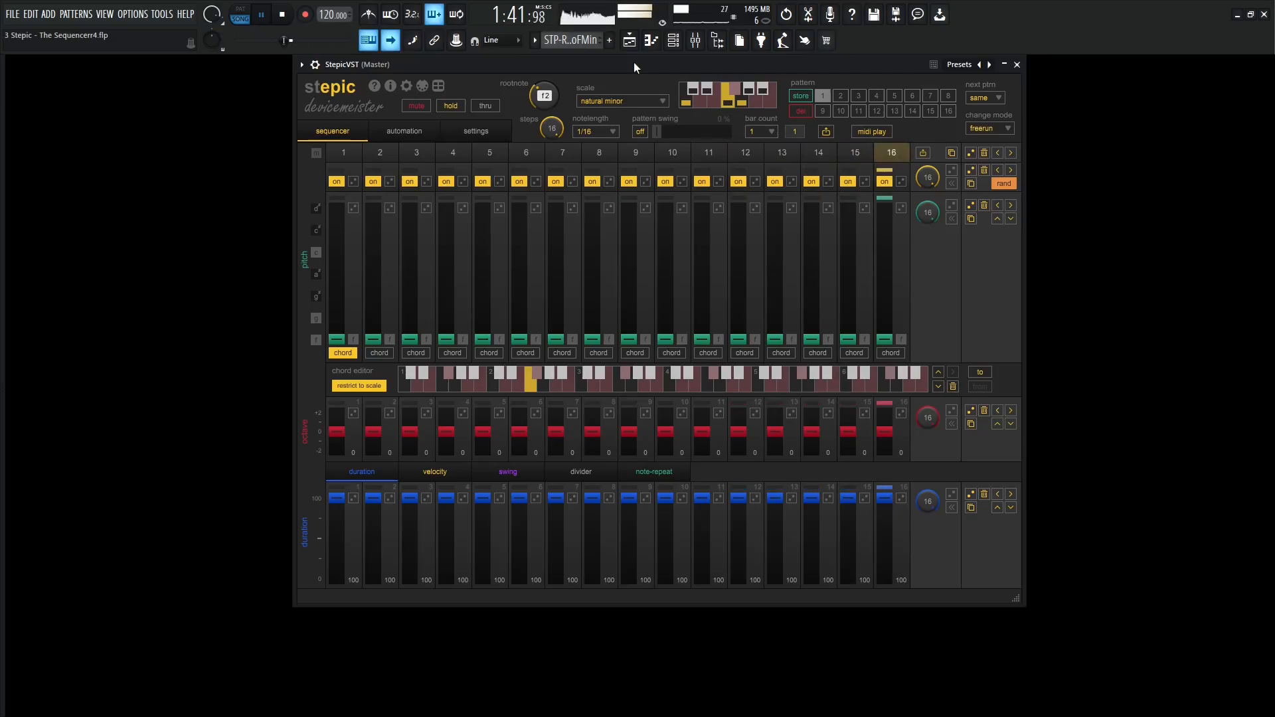
pyautogui.press('space')
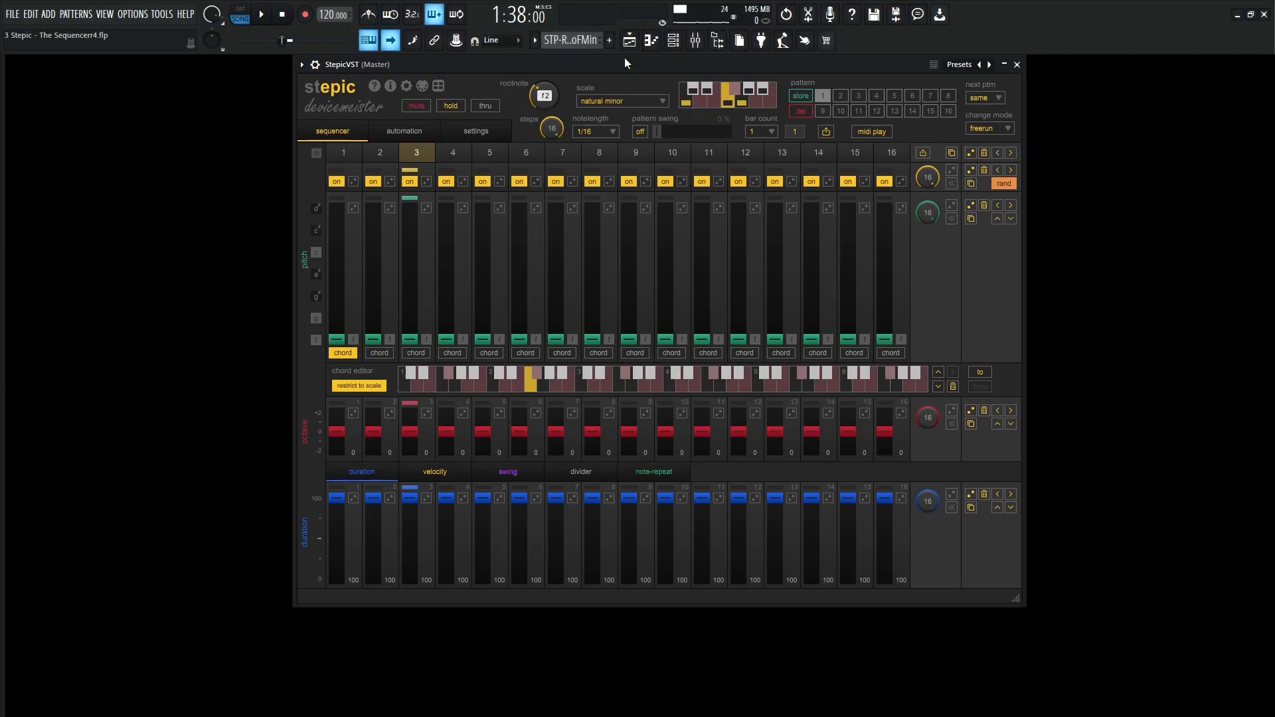
pyautogui.press('space')
pyautogui.click(499, 207)
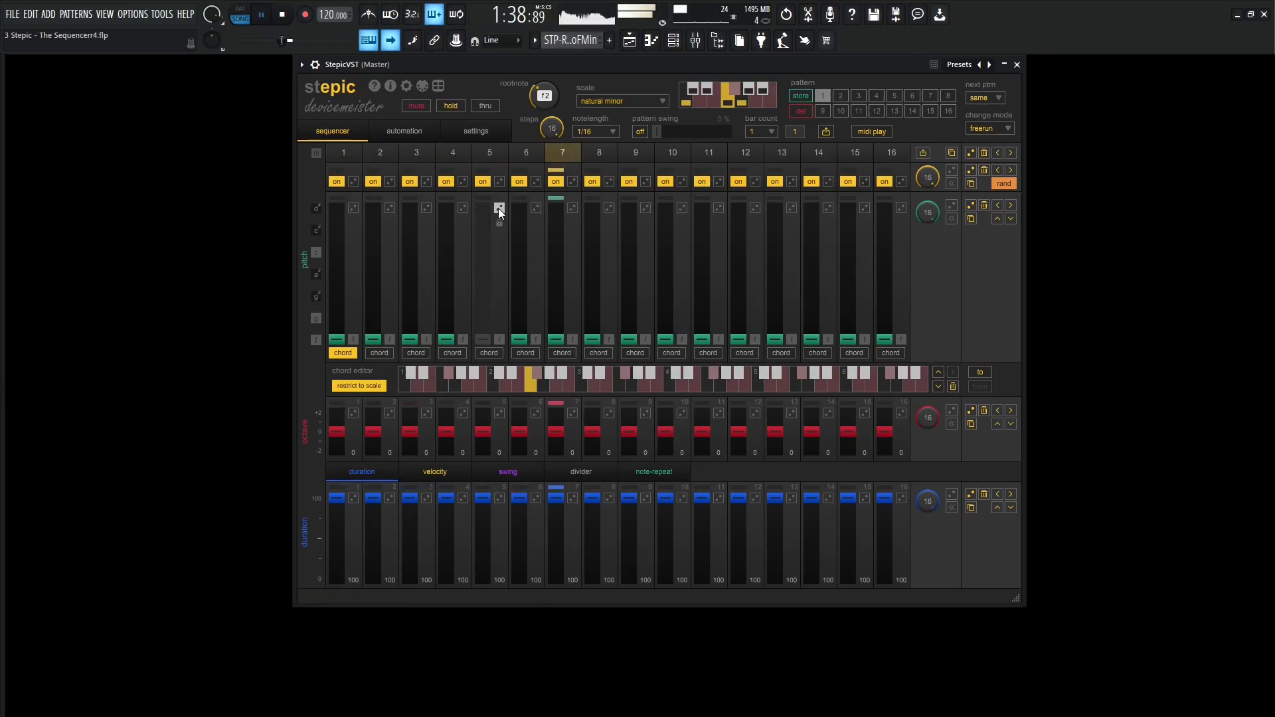
pyautogui.click(645, 208)
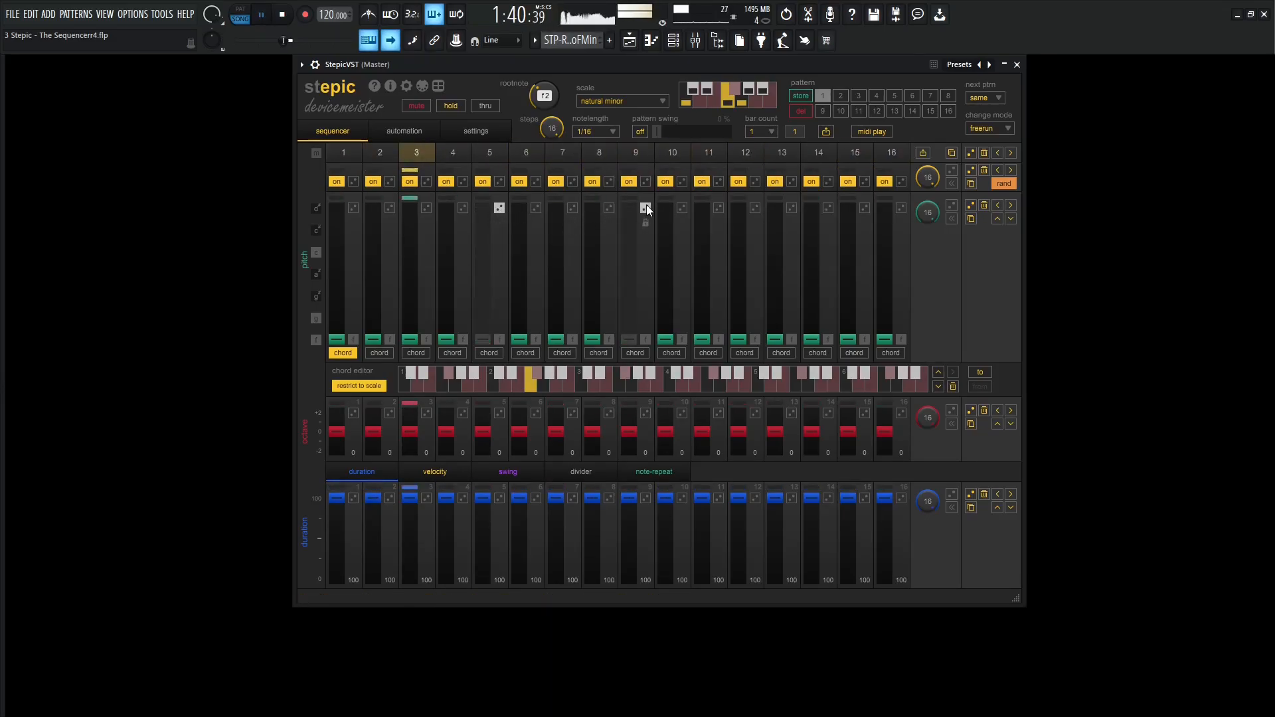
pyautogui.click(791, 208)
pyautogui.click(830, 208)
pyautogui.click(864, 208)
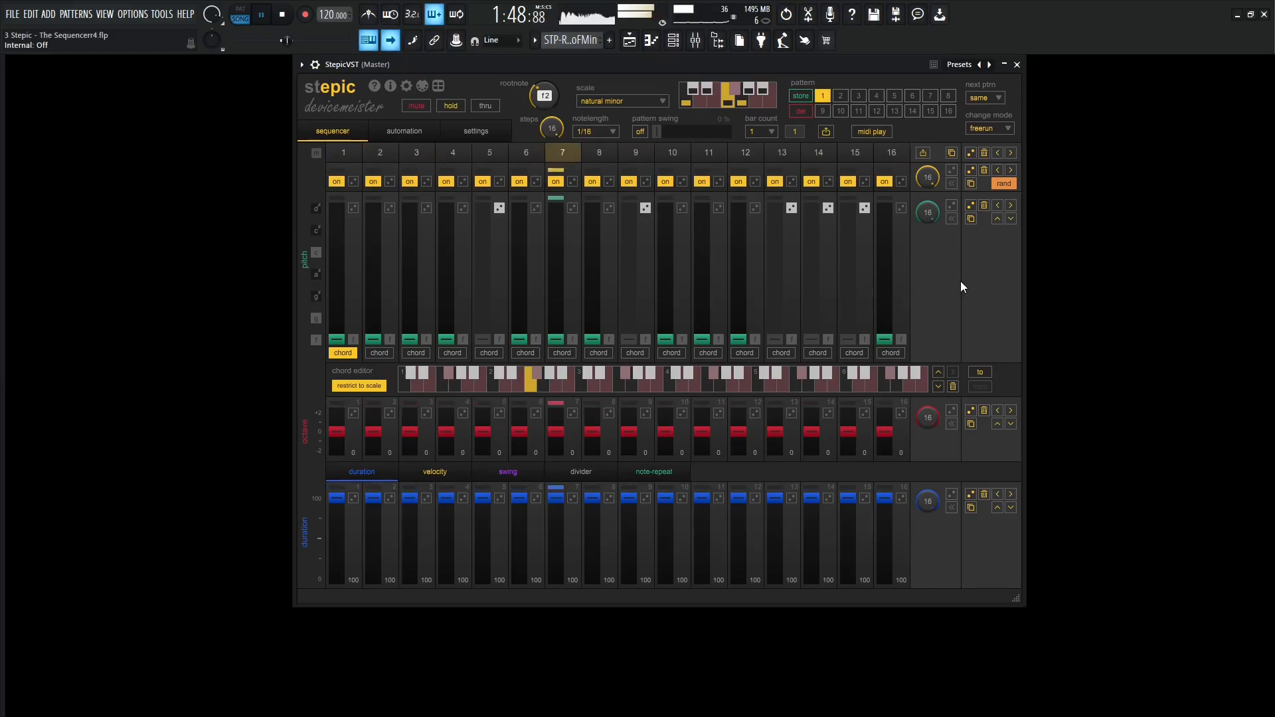
pyautogui.press('space')
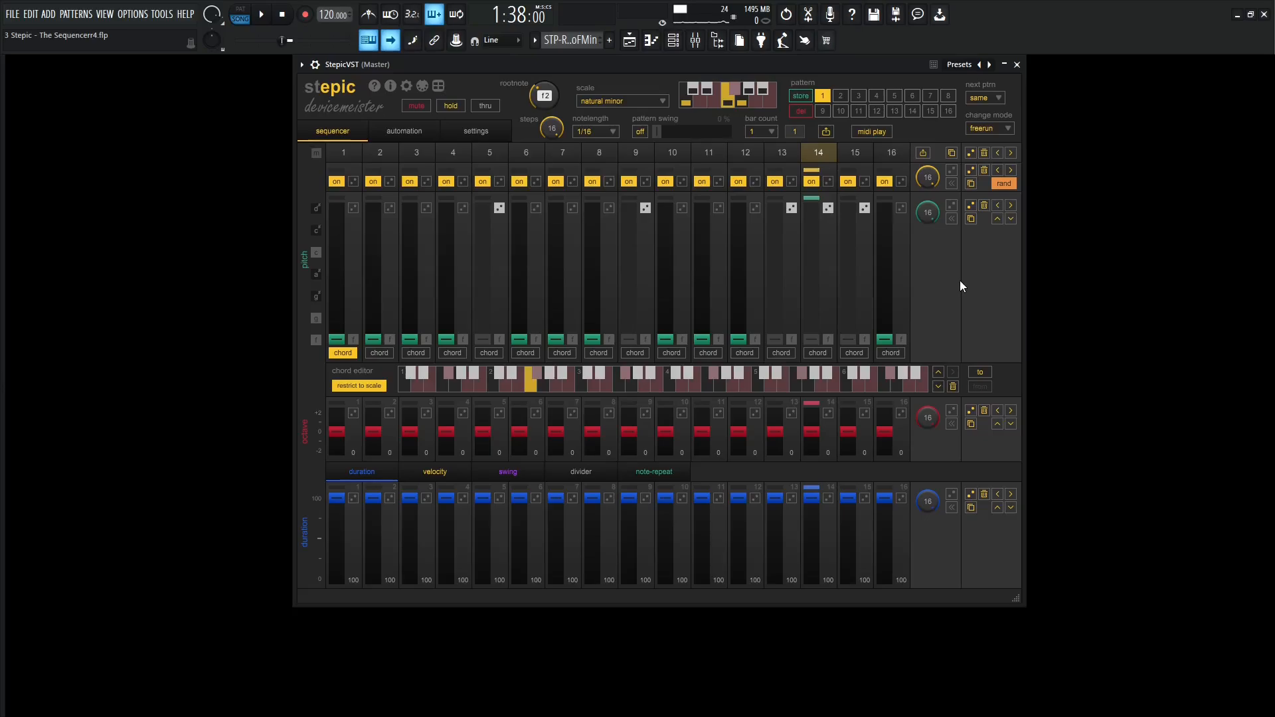
# Switch off steps 4, 8, 12 and 16 while the pattern plays, and stop playback
pyautogui.press('space')
pyautogui.click(445, 181)
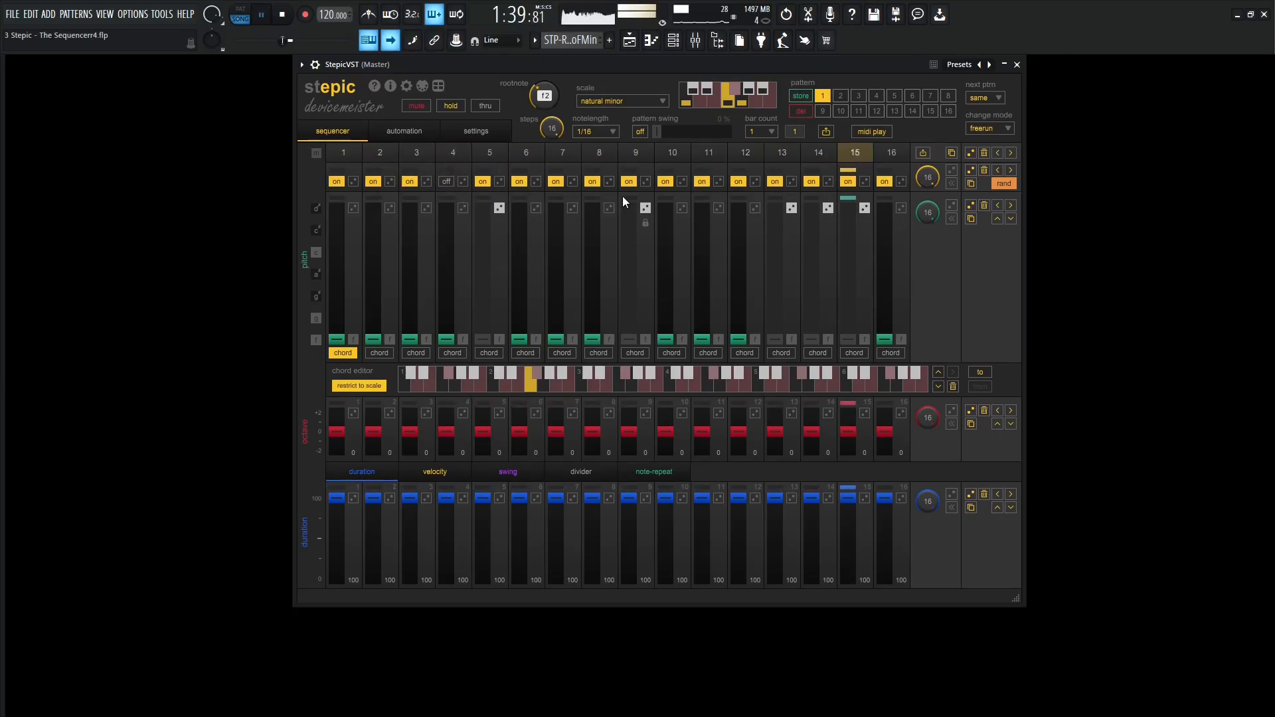
pyautogui.click(592, 181)
pyautogui.click(736, 182)
pyautogui.click(885, 182)
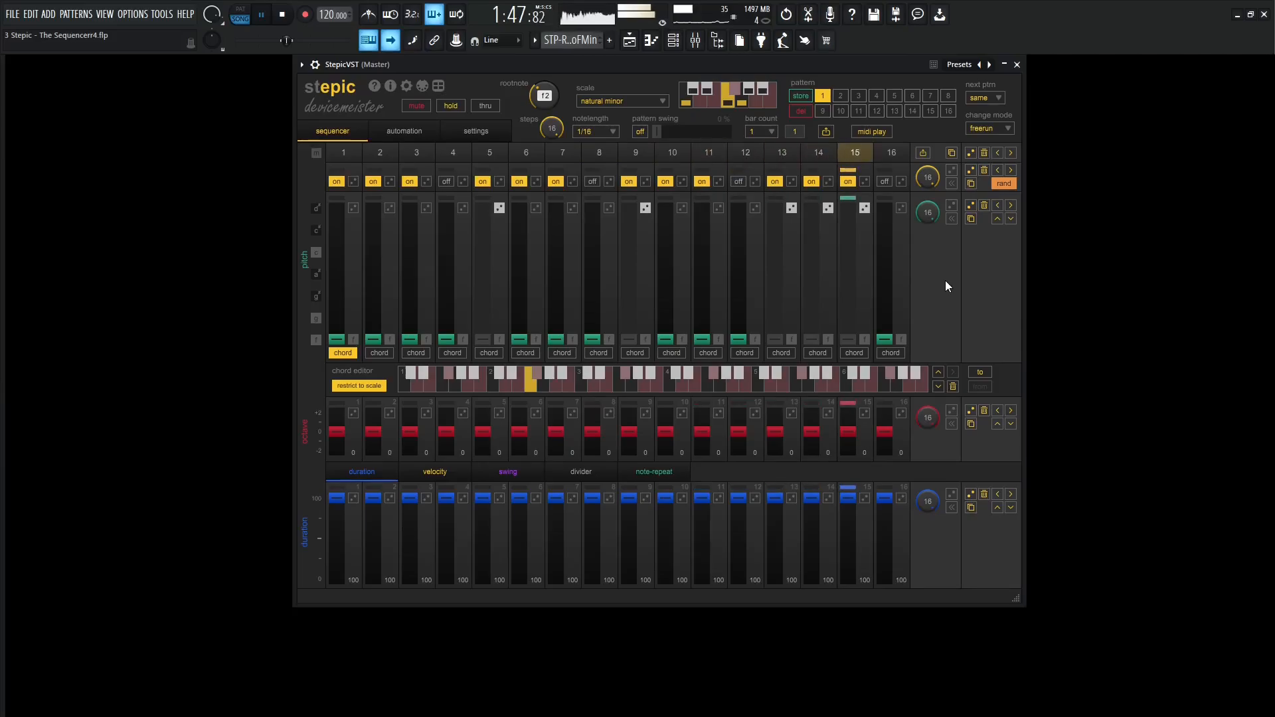
pyautogui.press('space')
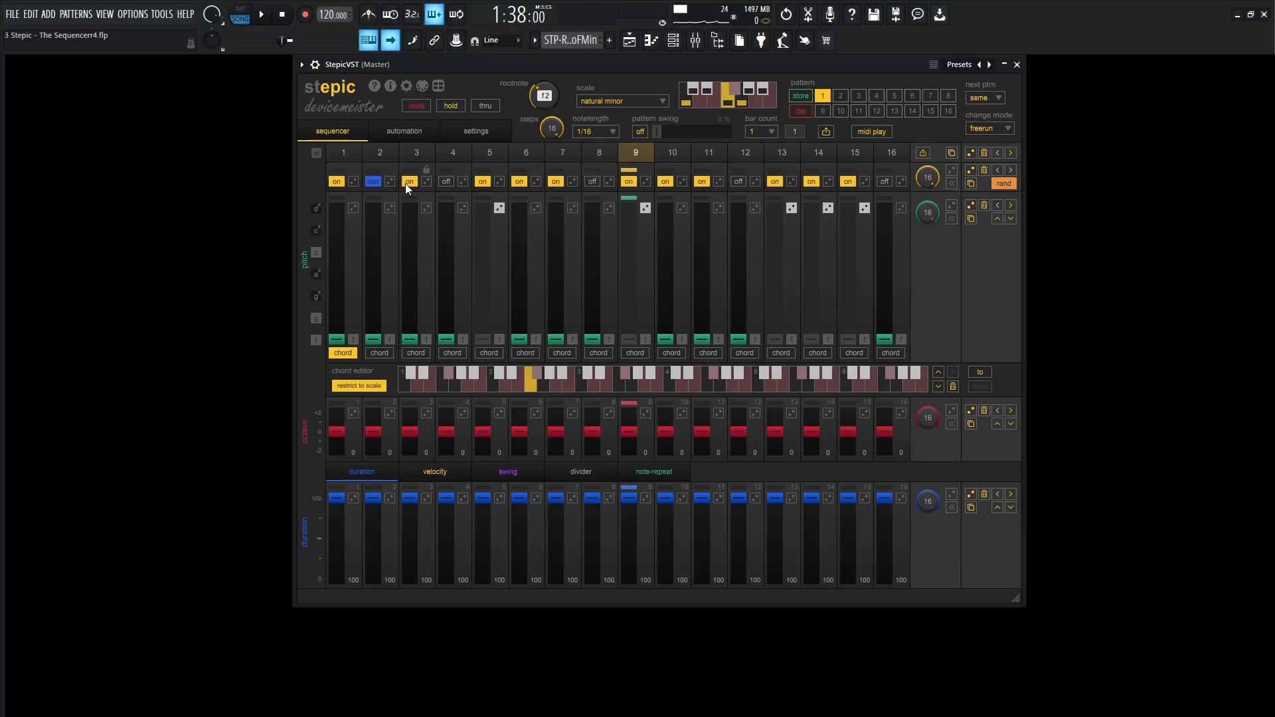
# Set steps 3, 6 and 7 to the connected (con) state and play the pattern
pyautogui.click(553, 181)
pyautogui.press('space')
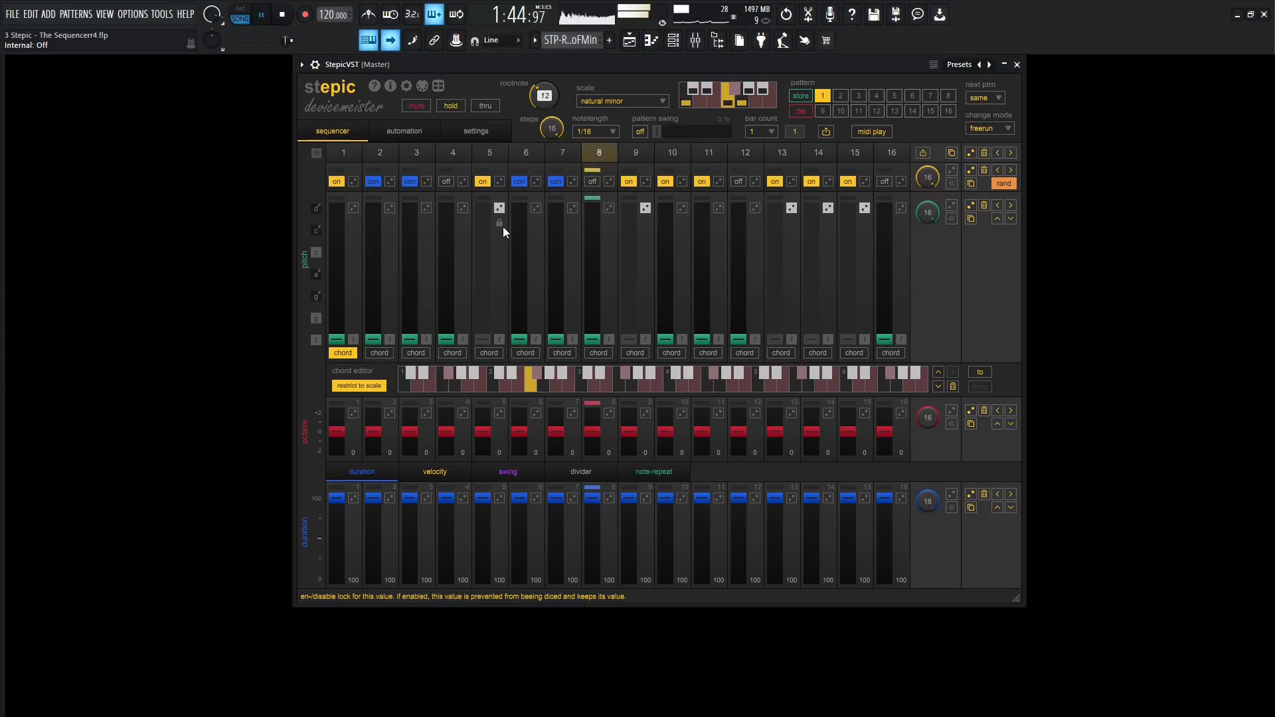
pyautogui.click(463, 222)
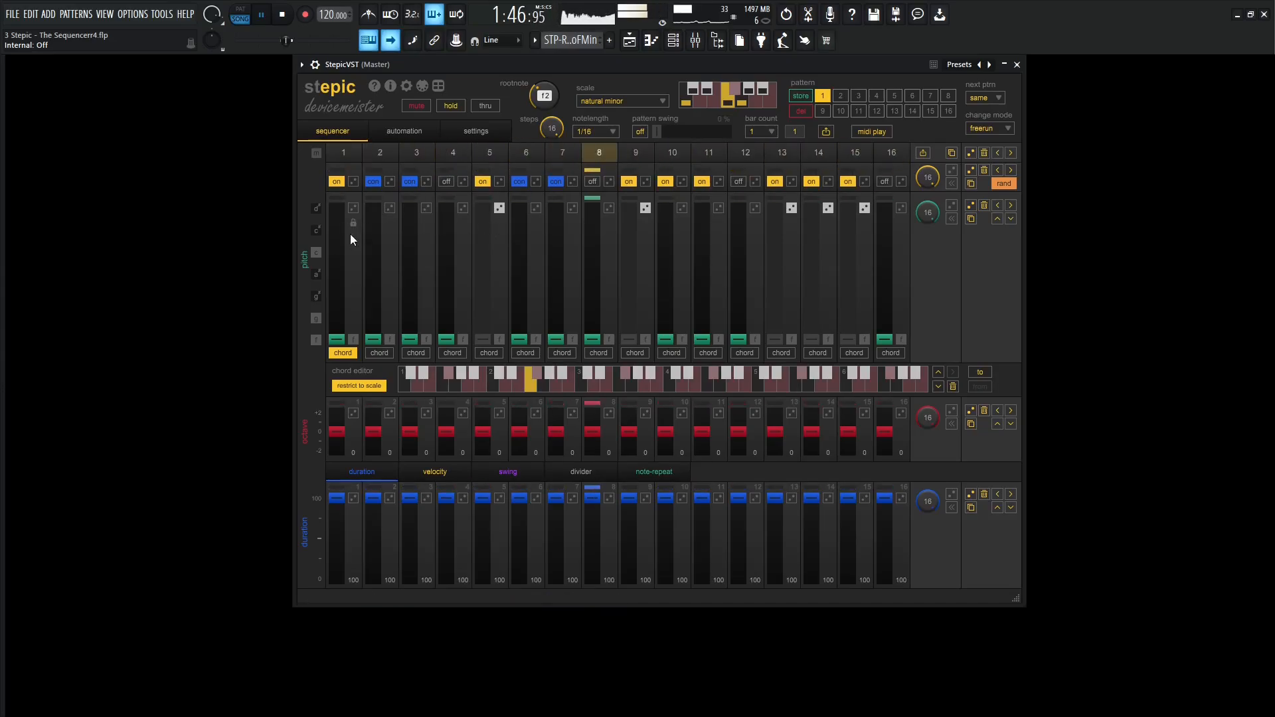
# Set step 1's pitch to c, then turn off pitch randomization for step 5 and set its pitch to a#
pyautogui.moveTo(340, 337); pyautogui.dragTo(341, 249)
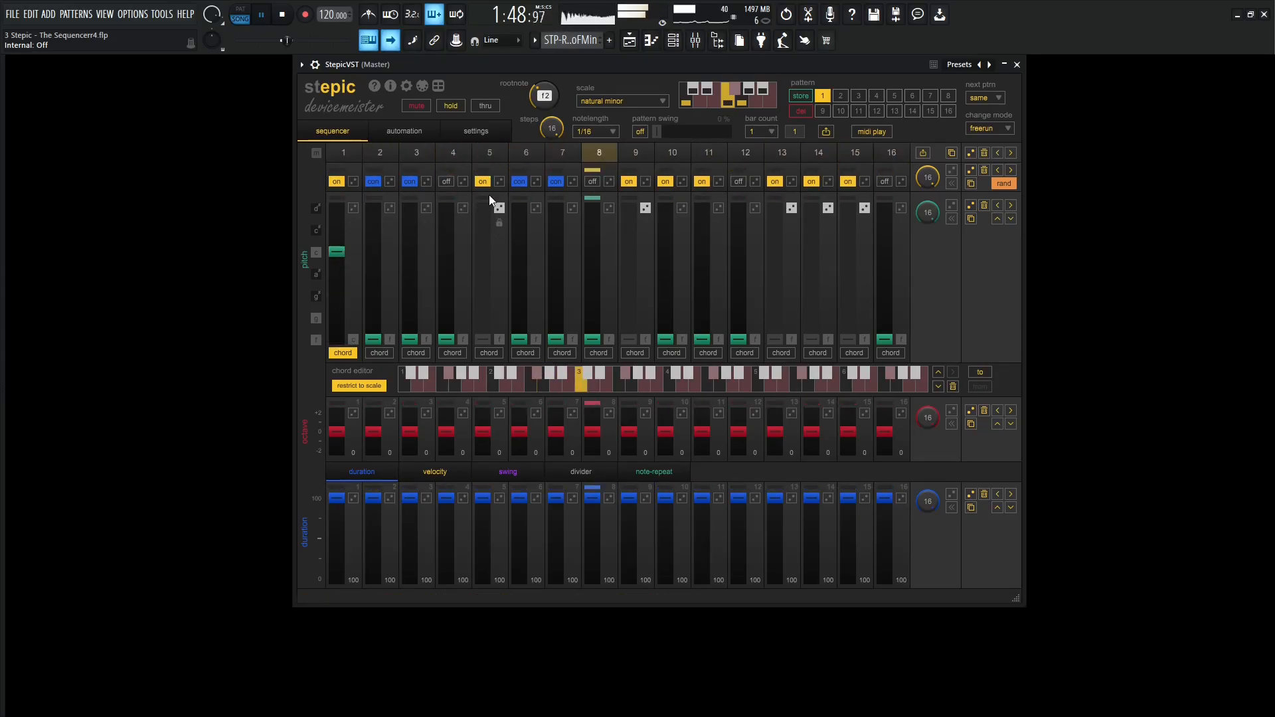
pyautogui.click(500, 209)
pyautogui.moveTo(485, 340); pyautogui.dragTo(483, 284)
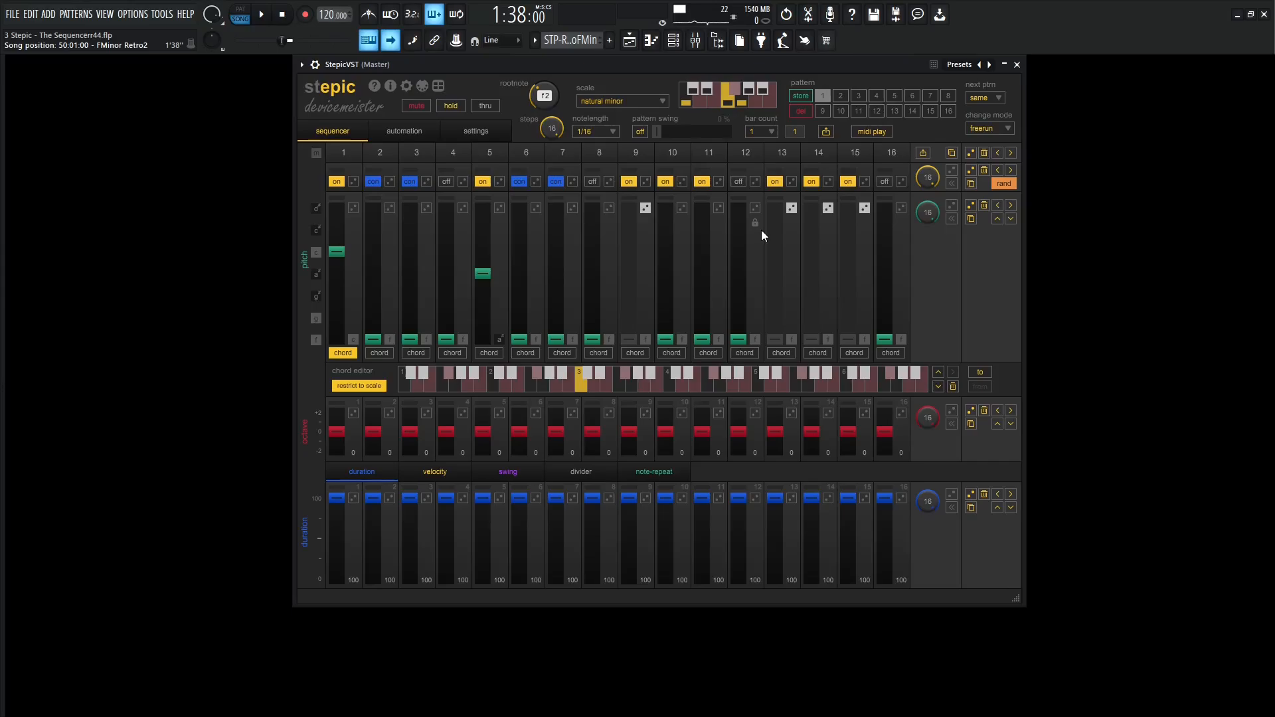
# Play the pattern and set the duration of all steps at once to 30, followed by 70
pyautogui.press('space')
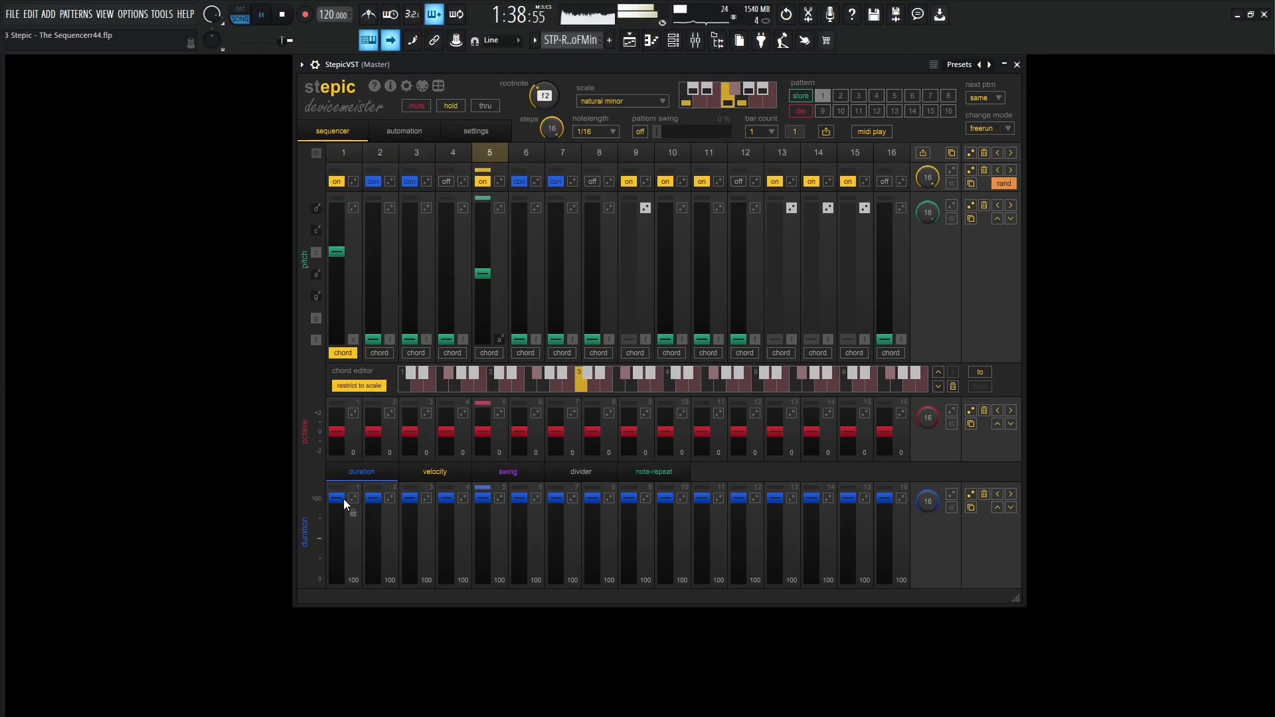
pyautogui.moveTo(344, 500); pyautogui.dragTo(336, 555)
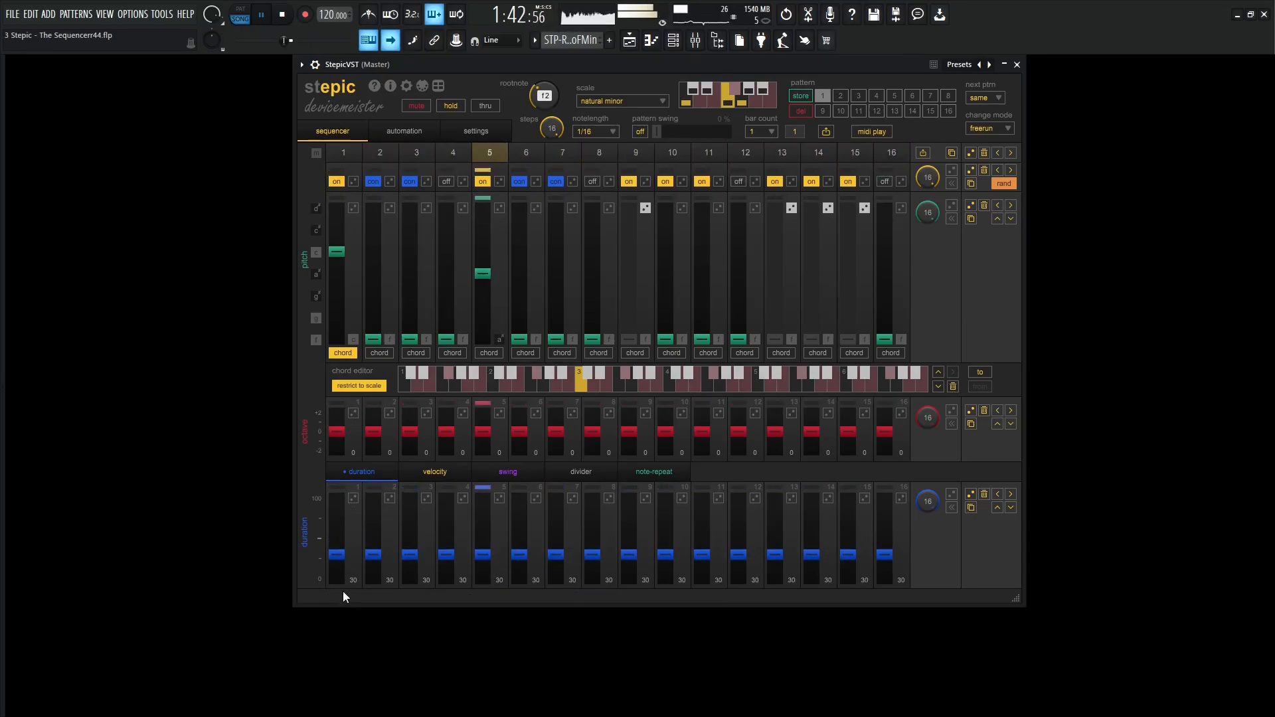
pyautogui.moveTo(336, 558); pyautogui.dragTo(329, 523)
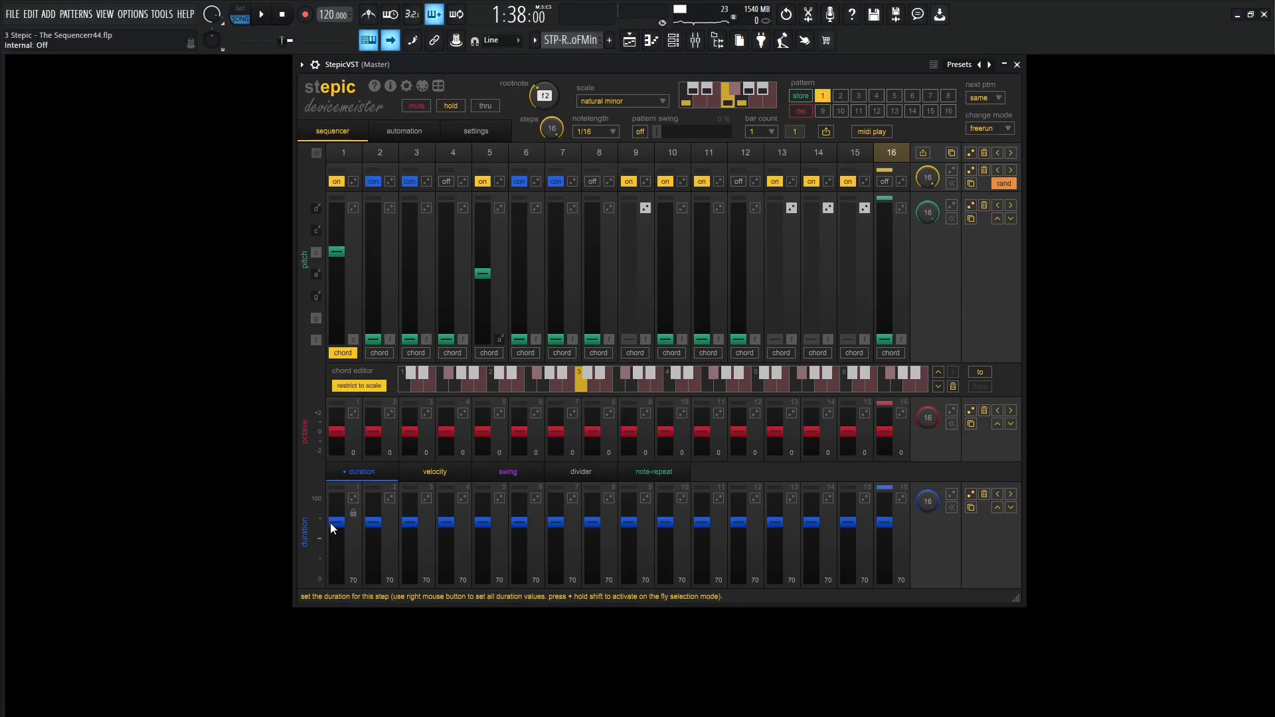
# Play the pattern and turn off pitch randomization for steps 13, 14 and 15
pyautogui.press('space')
pyautogui.click(792, 208)
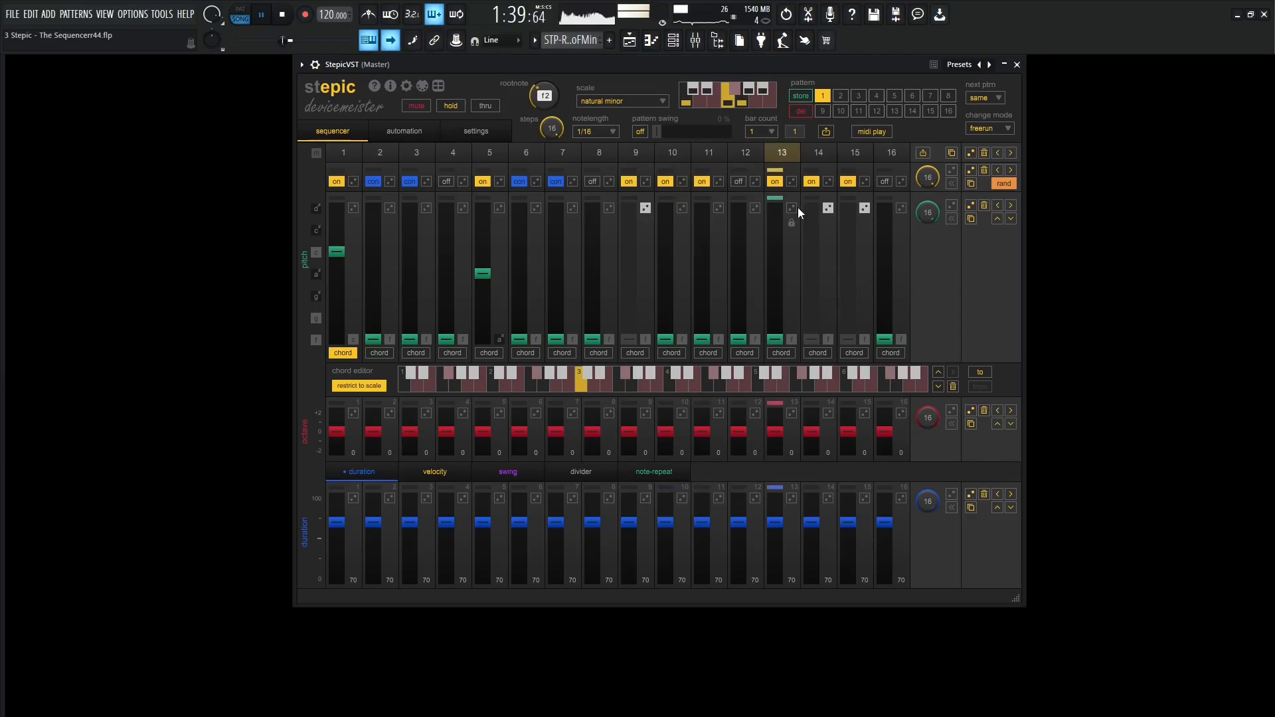
pyautogui.click(828, 208)
pyautogui.click(865, 208)
# Set steps 14 to 16 to connected (con) and set step 13's pitch to c and then a#
pyautogui.moveTo(812, 181); pyautogui.dragTo(891, 181)
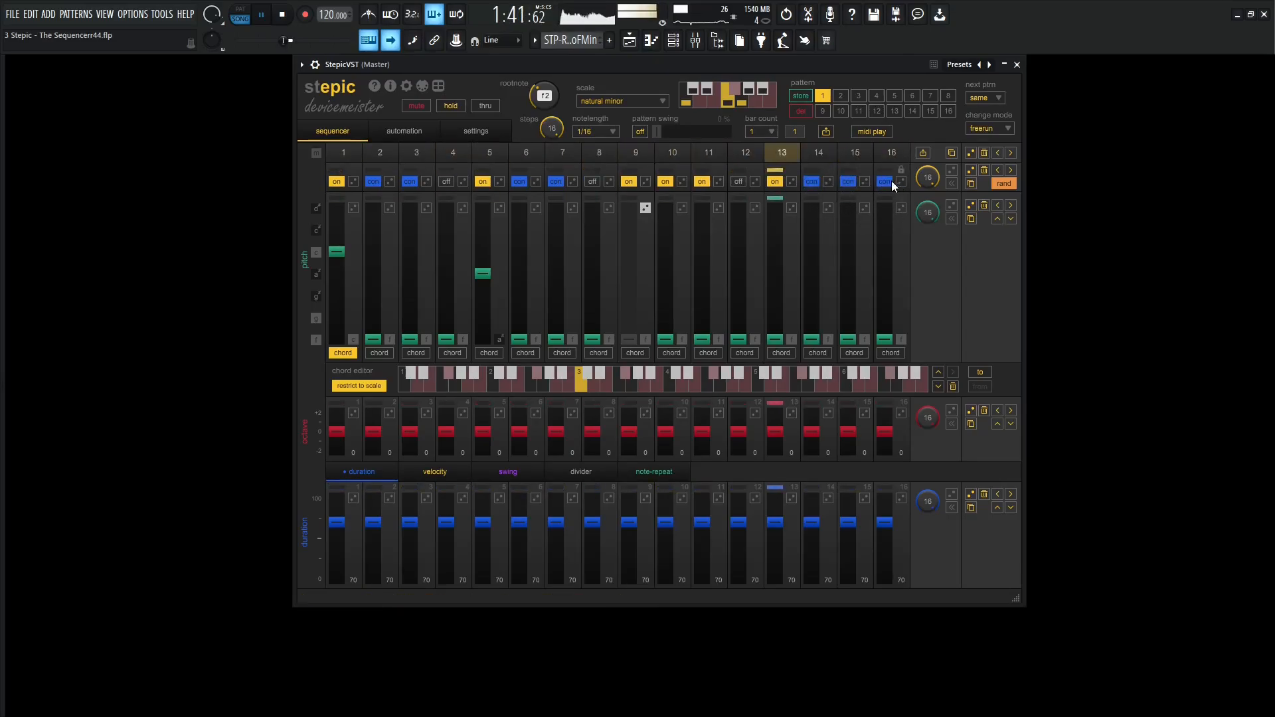
pyautogui.moveTo(775, 339); pyautogui.dragTo(778, 255)
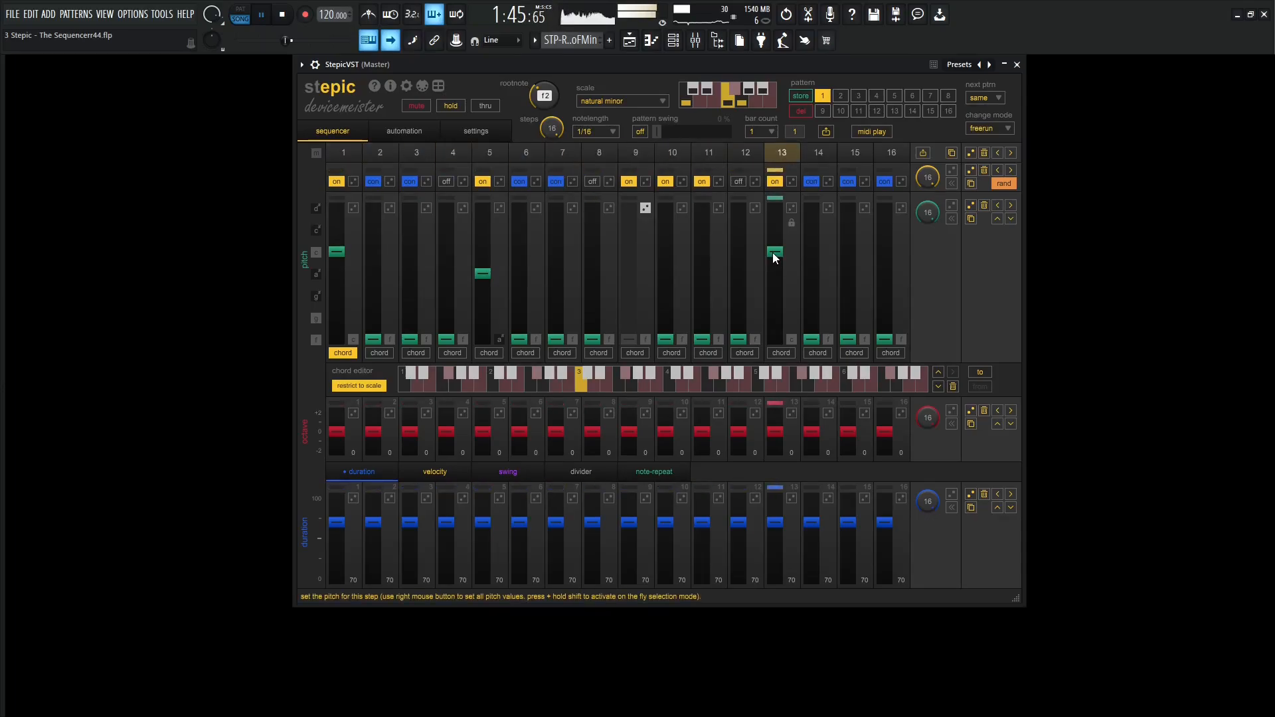
pyautogui.moveTo(772, 253); pyautogui.dragTo(772, 275)
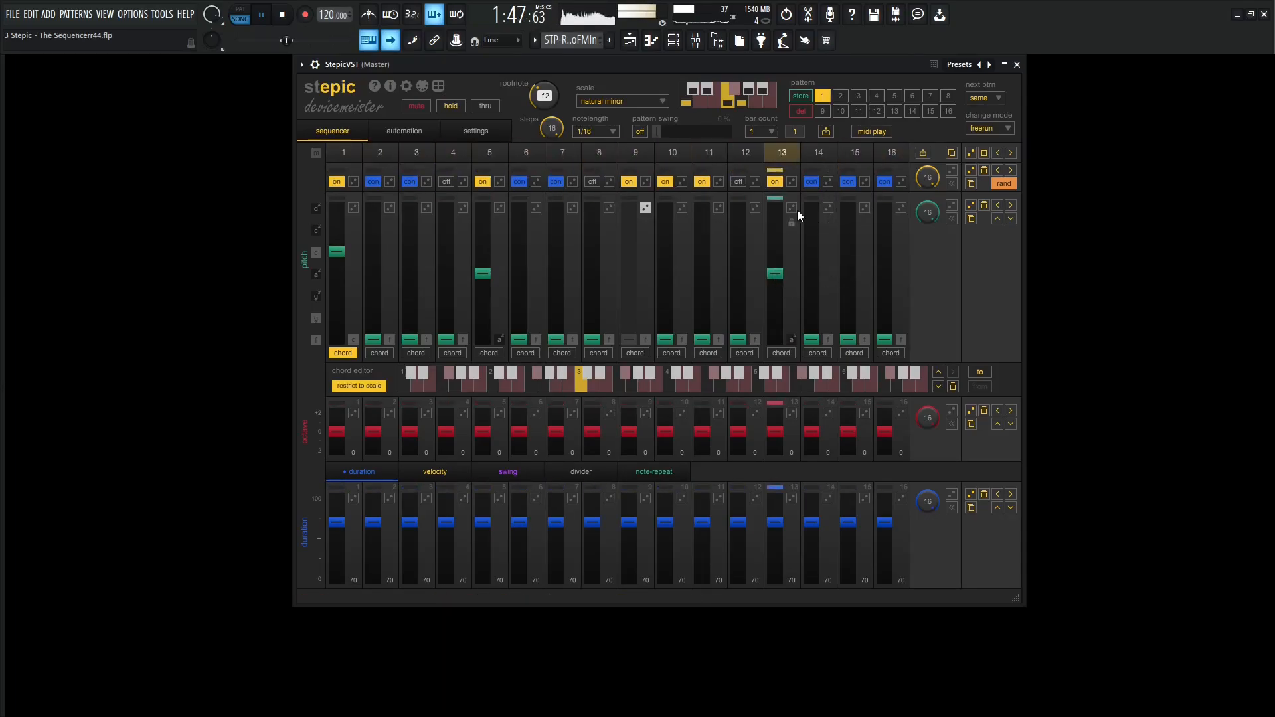
# Briefly enable pitch randomization for steps 13 to 16 while switching steps 14 to 16 to on, and disable it again
pyautogui.moveTo(794, 209); pyautogui.dragTo(888, 214)
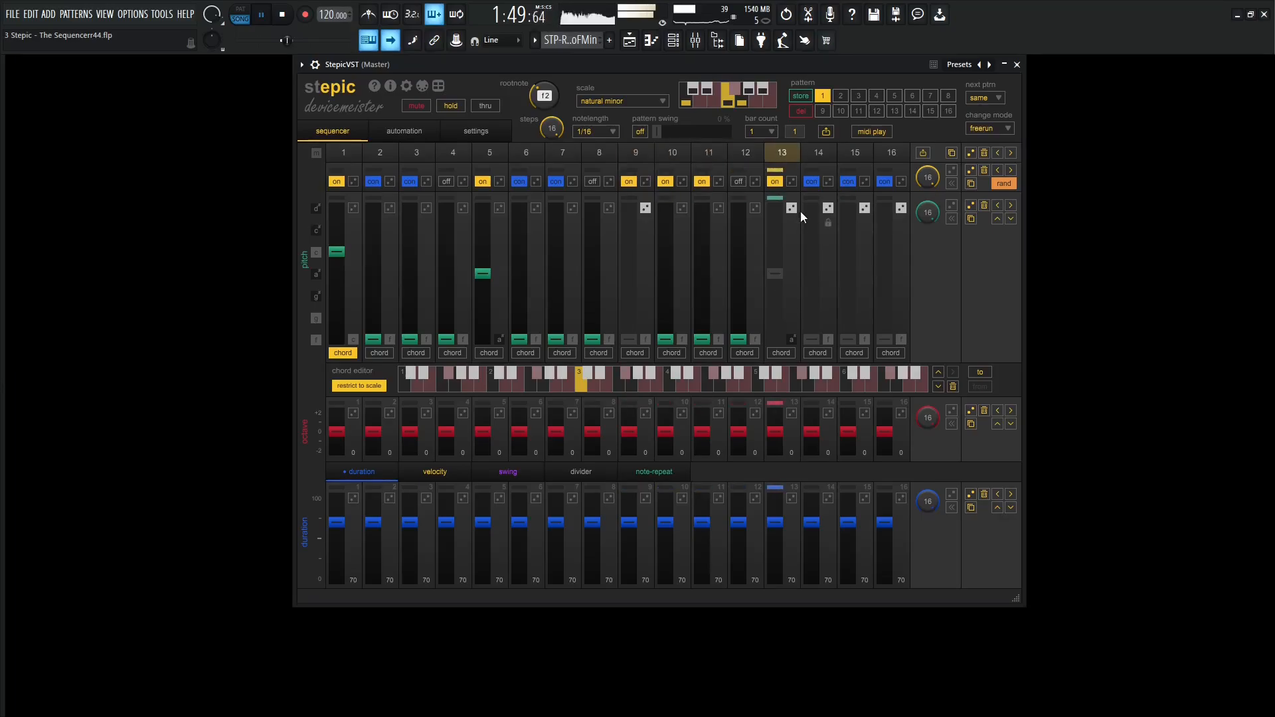
pyautogui.click(818, 181)
pyautogui.moveTo(818, 181); pyautogui.dragTo(905, 185)
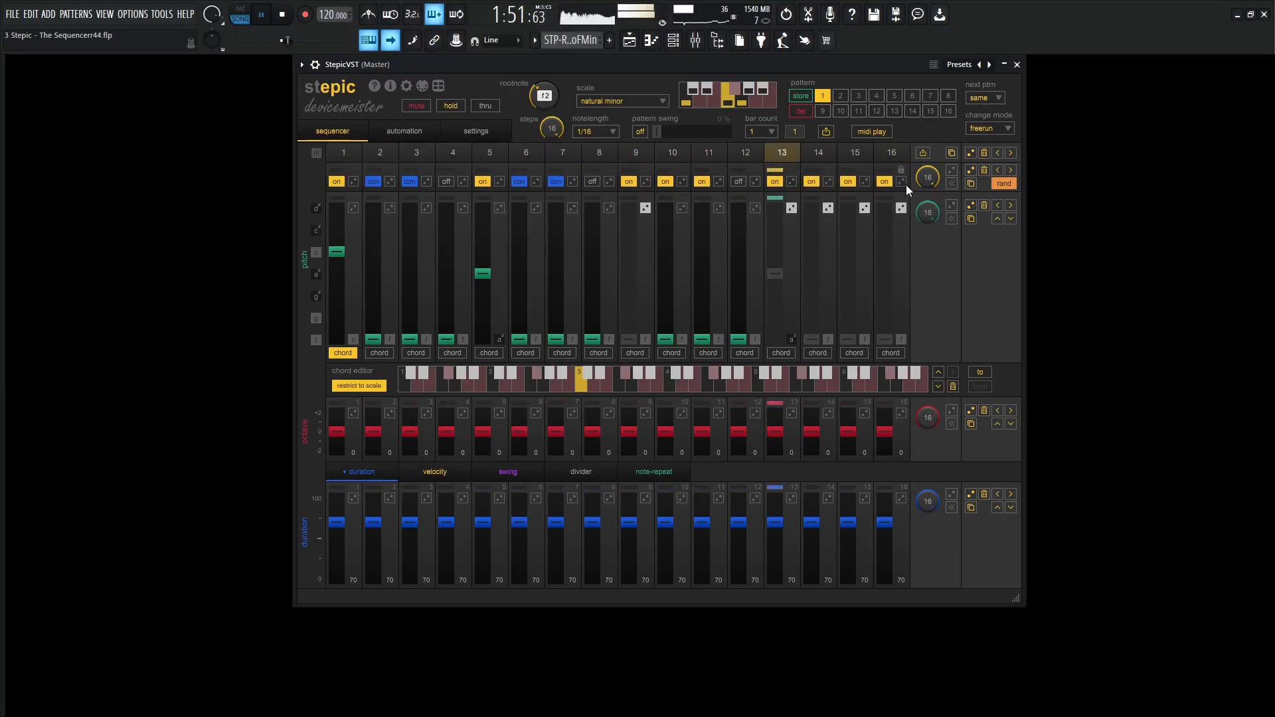
pyautogui.moveTo(791, 208); pyautogui.dragTo(900, 210)
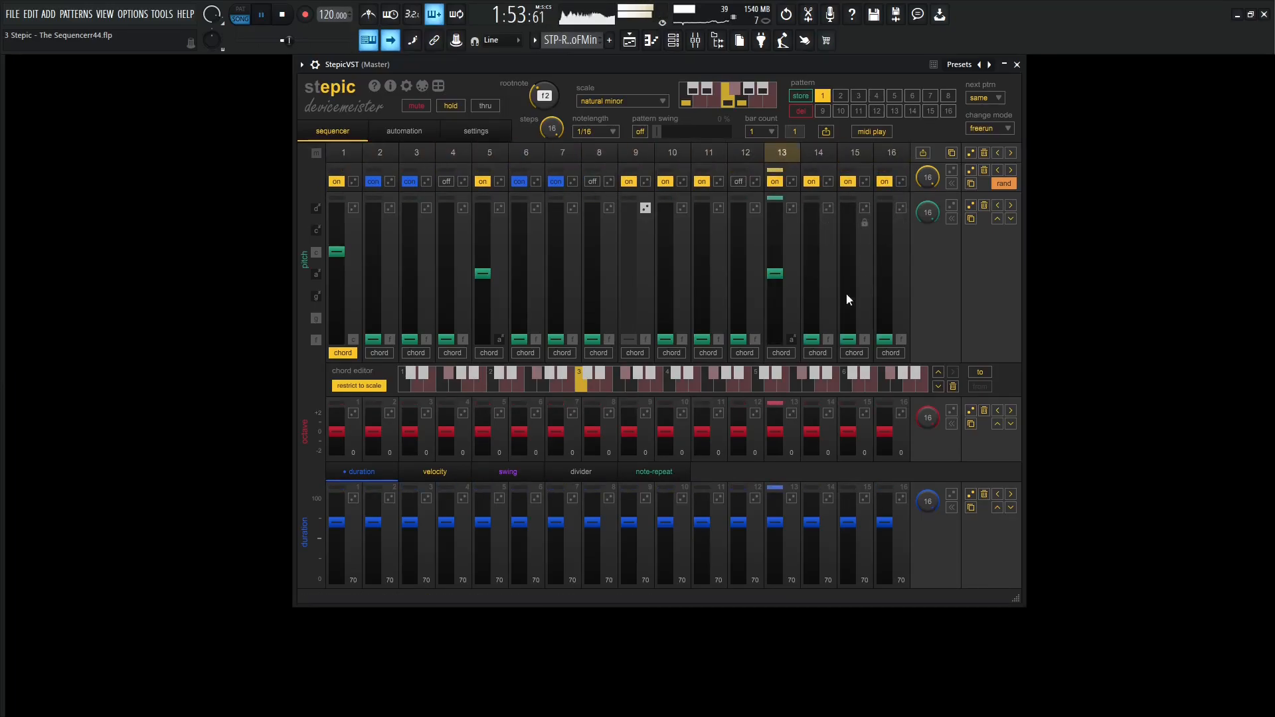
# Set the pitches of steps 13 to 16 to d#, c#, c and c#, and set step 5's pitch to g#
pyautogui.moveTo(775, 274); pyautogui.dragTo(777, 207)
pyautogui.moveTo(811, 339); pyautogui.dragTo(814, 264)
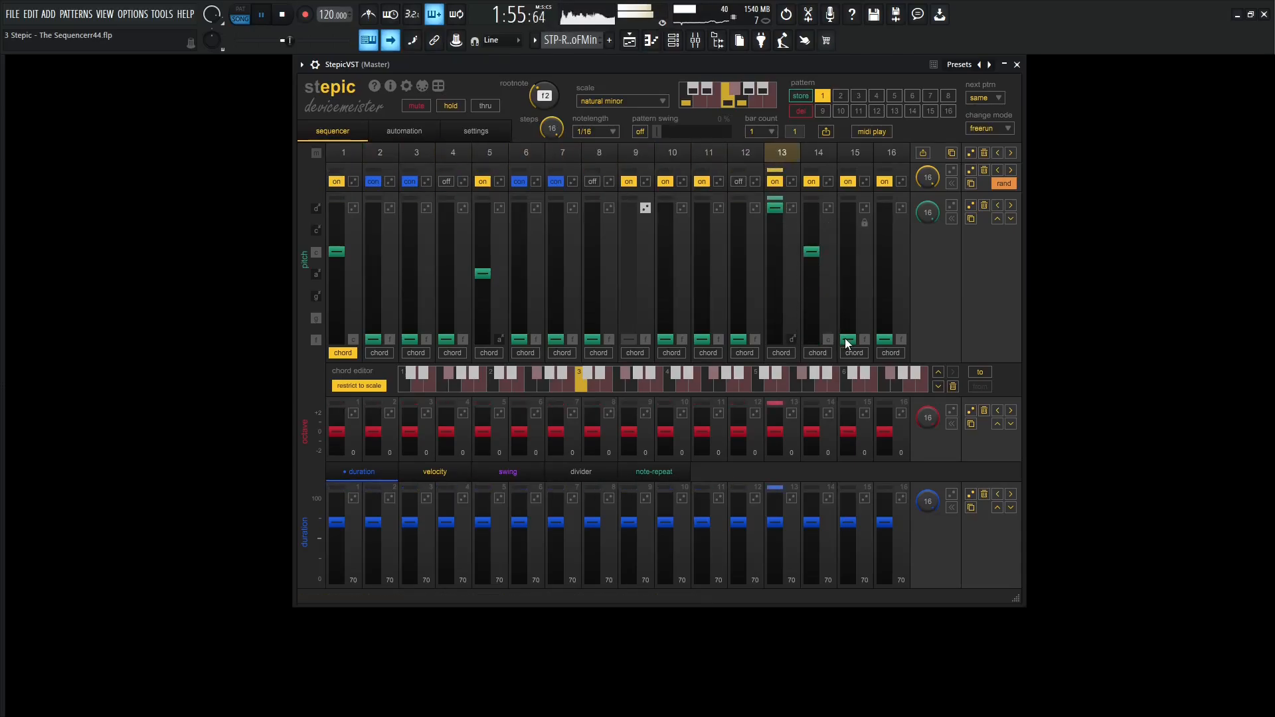
pyautogui.moveTo(844, 337); pyautogui.dragTo(843, 229)
pyautogui.moveTo(885, 339); pyautogui.dragTo(886, 266)
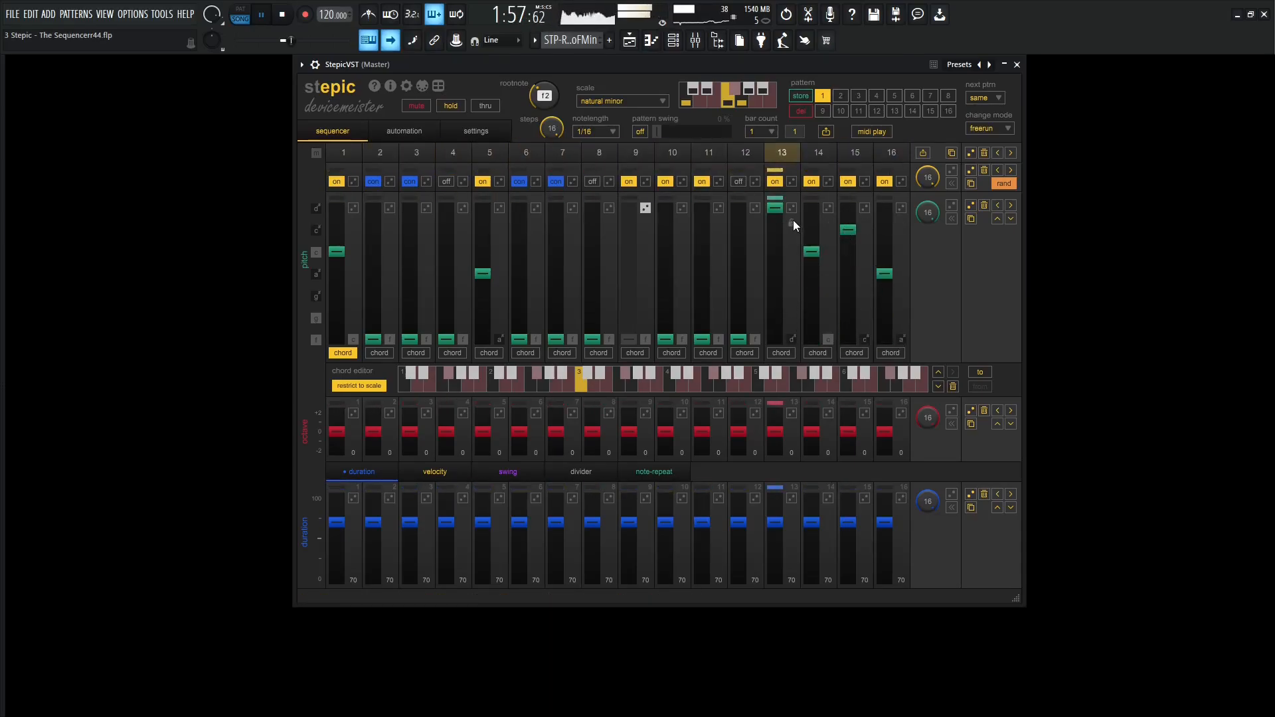
pyautogui.moveTo(811, 250)
pyautogui.mouseDown()
pyautogui.moveTo(817, 233)
pyautogui.moveTo(886, 262)
pyautogui.moveTo(883, 230)
pyautogui.mouseUp()
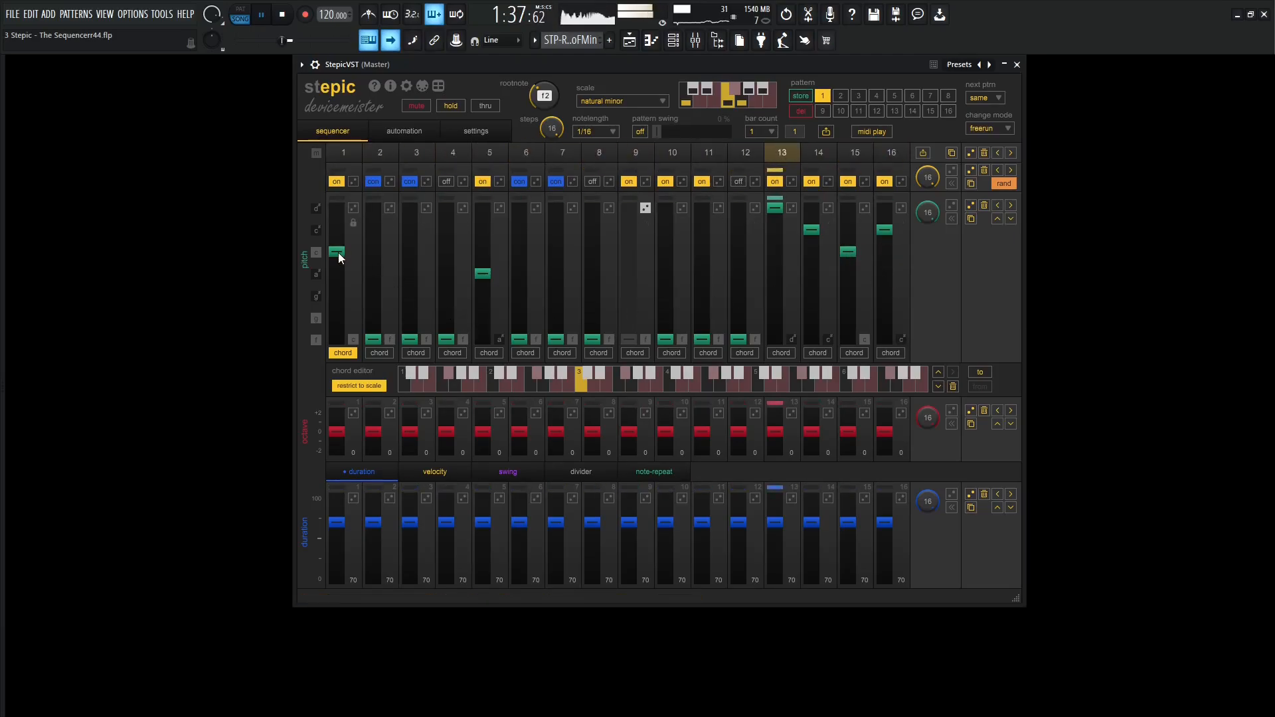
pyautogui.moveTo(481, 274); pyautogui.dragTo(469, 288)
pyautogui.moveTo(333, 250)
pyautogui.mouseDown()
pyautogui.moveTo(336, 273)
pyautogui.moveTo(337, 257)
pyautogui.mouseUp()
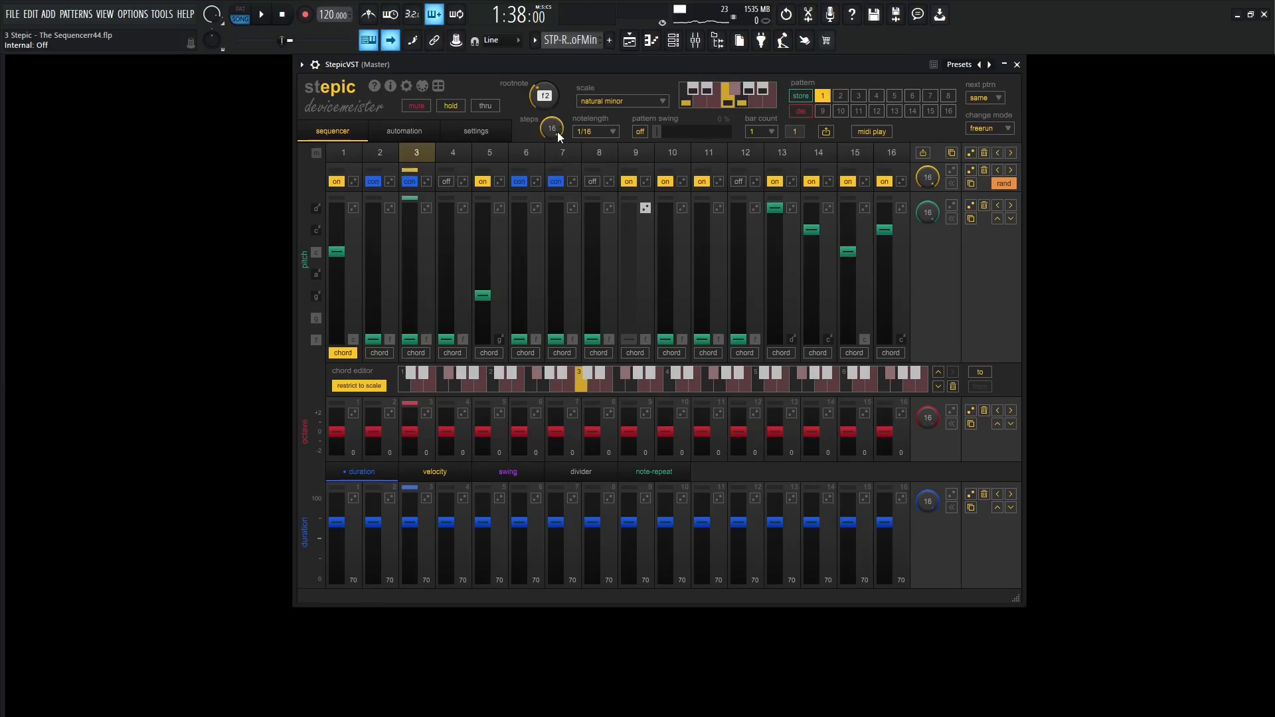
# Reduce the overall sequence length to 8 steps and start playback
pyautogui.moveTo(556, 132); pyautogui.dragTo(556, 225)
pyautogui.press('space')
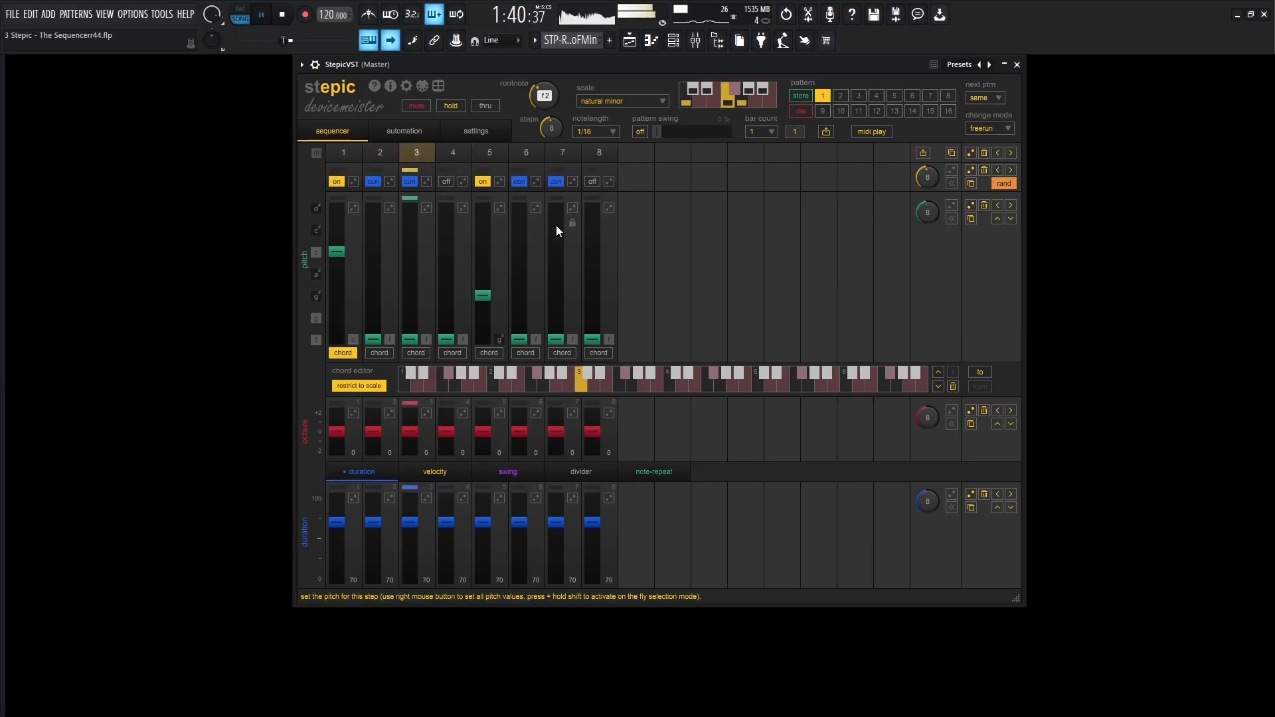
# Switch step 8 on with its pitch at c#, and switch step 7 to on with its pitch at g#
pyautogui.click(591, 183)
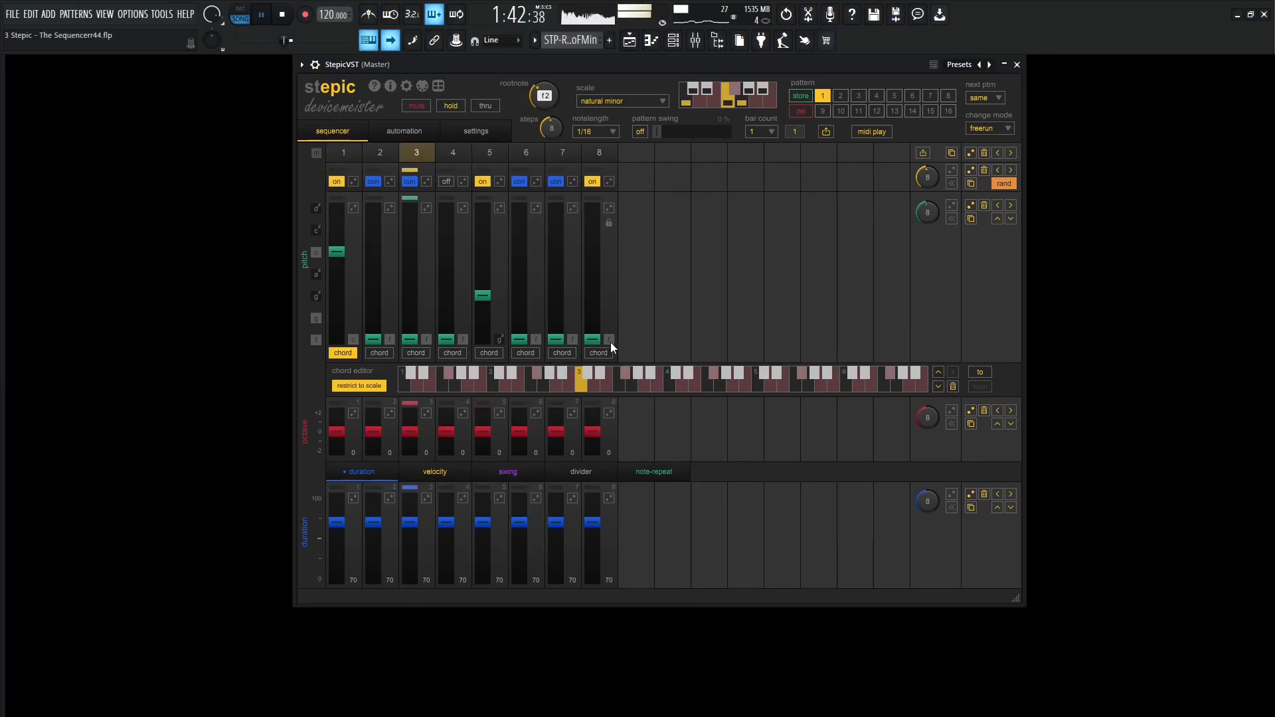
pyautogui.moveTo(589, 274); pyautogui.dragTo(590, 230)
pyautogui.click(561, 181)
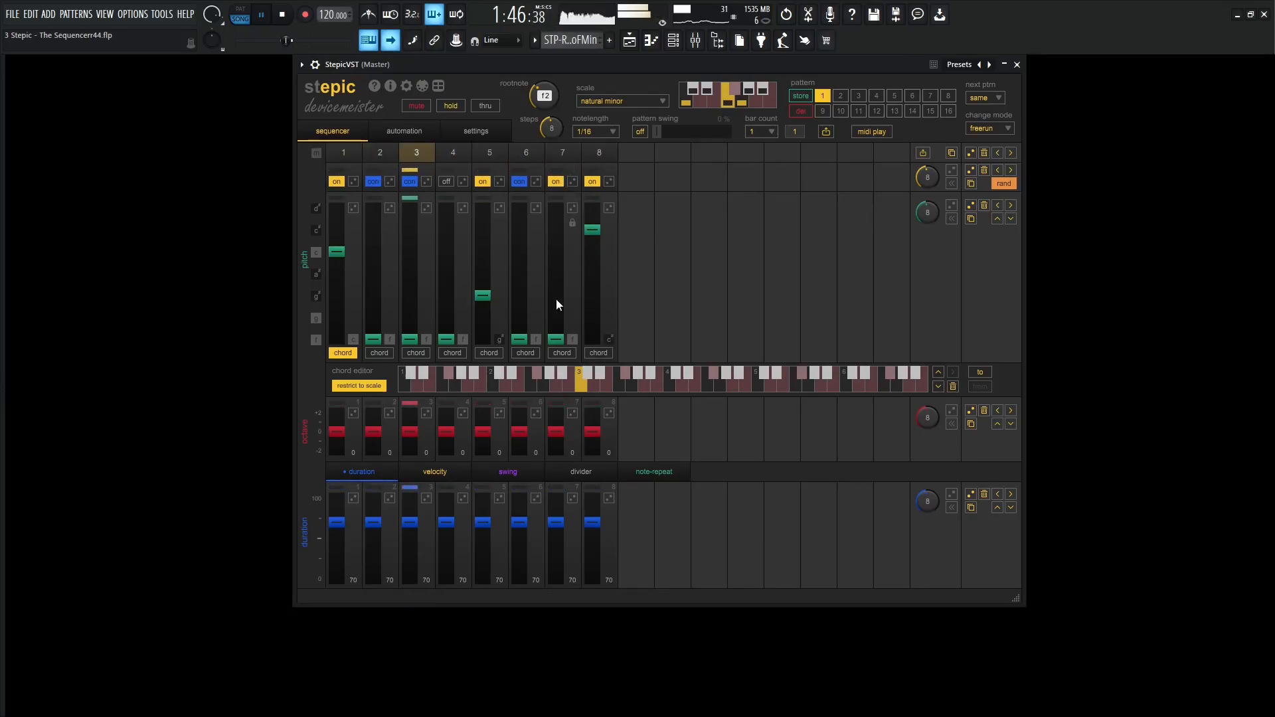
pyautogui.moveTo(556, 298); pyautogui.dragTo(563, 294)
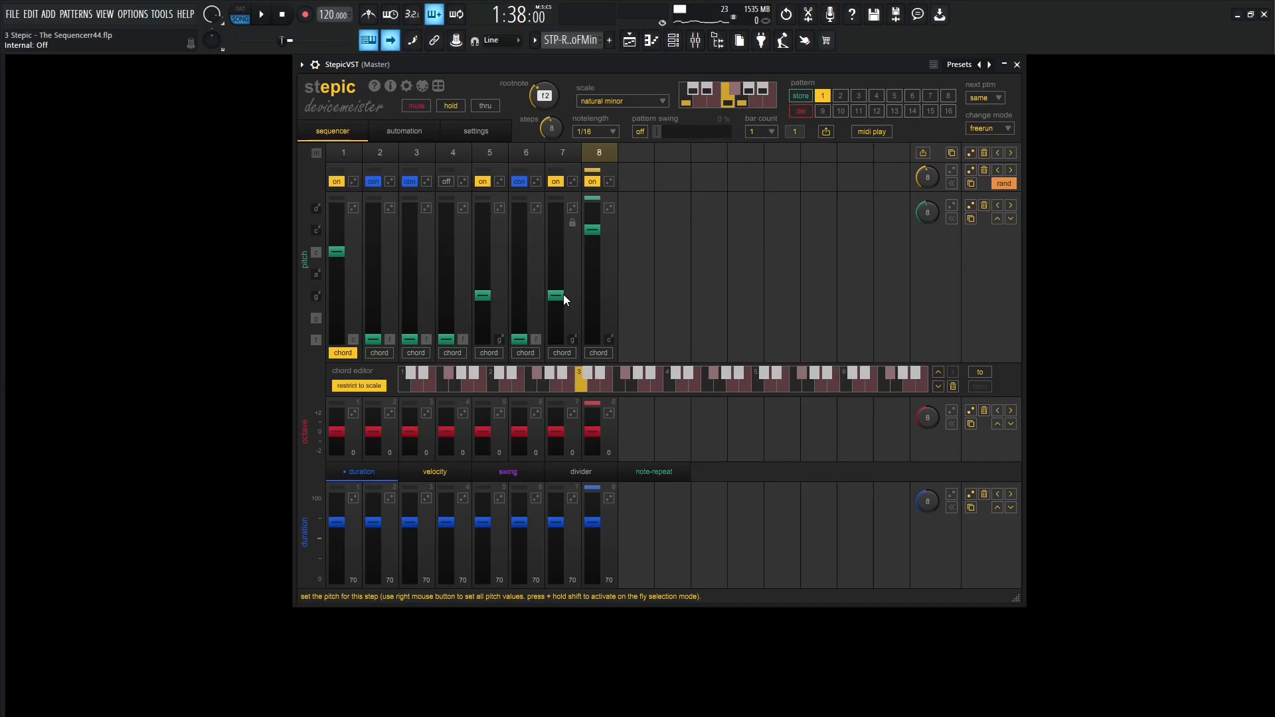
# Play the pattern, extend the pitch lane to 10 steps, and set a non-random pitch of c for step 9 and g# for step 10
pyautogui.press('space')
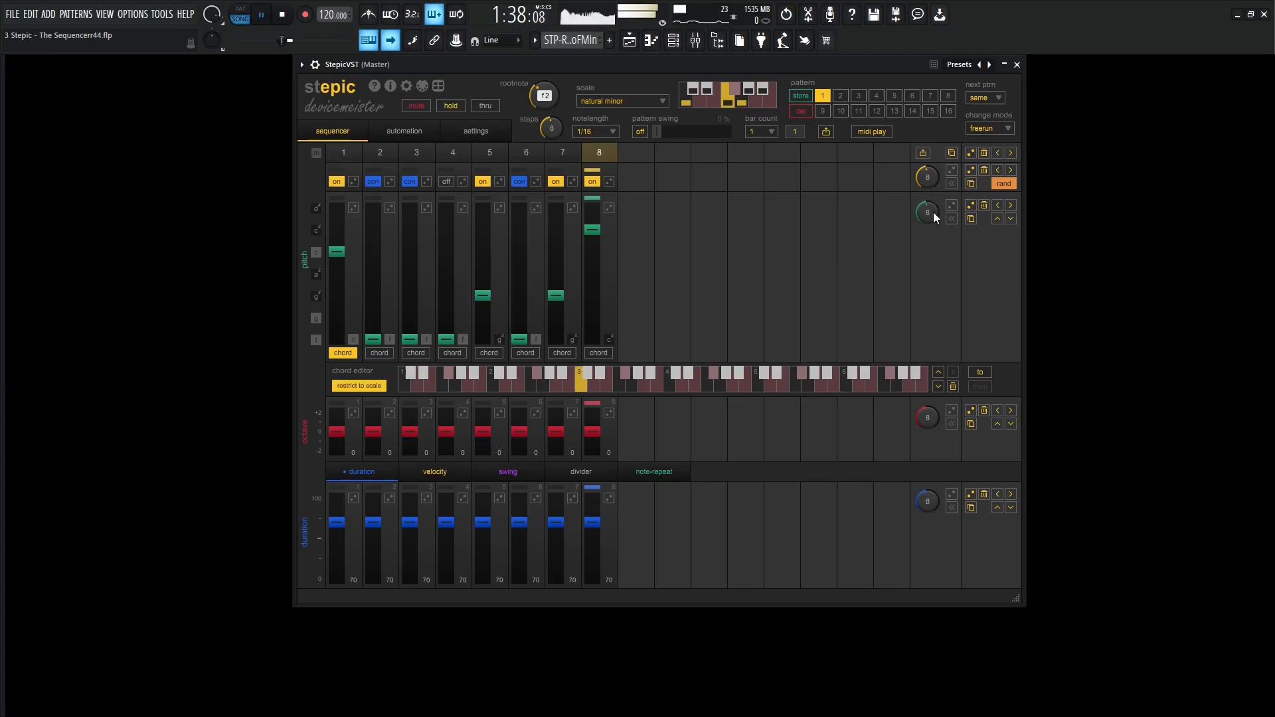
pyautogui.moveTo(934, 212); pyautogui.dragTo(929, 151)
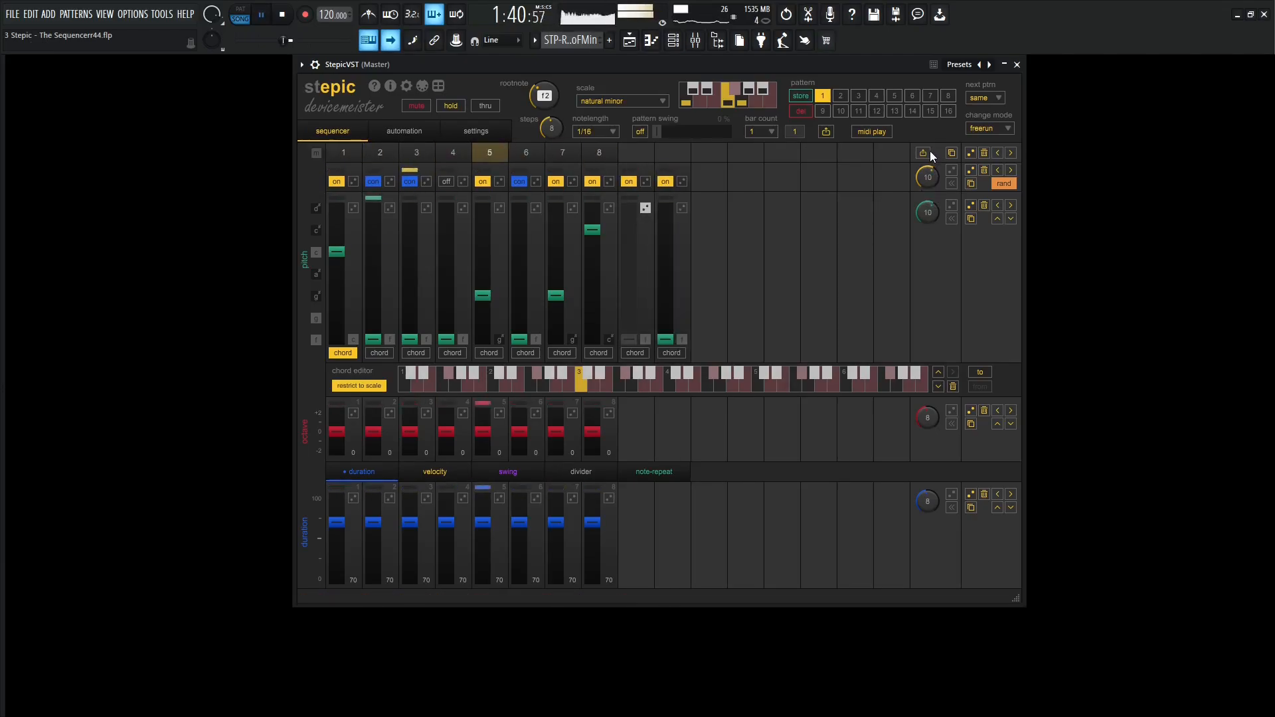
pyautogui.click(645, 208)
pyautogui.moveTo(632, 295); pyautogui.dragTo(633, 252)
pyautogui.moveTo(666, 337); pyautogui.dragTo(665, 296)
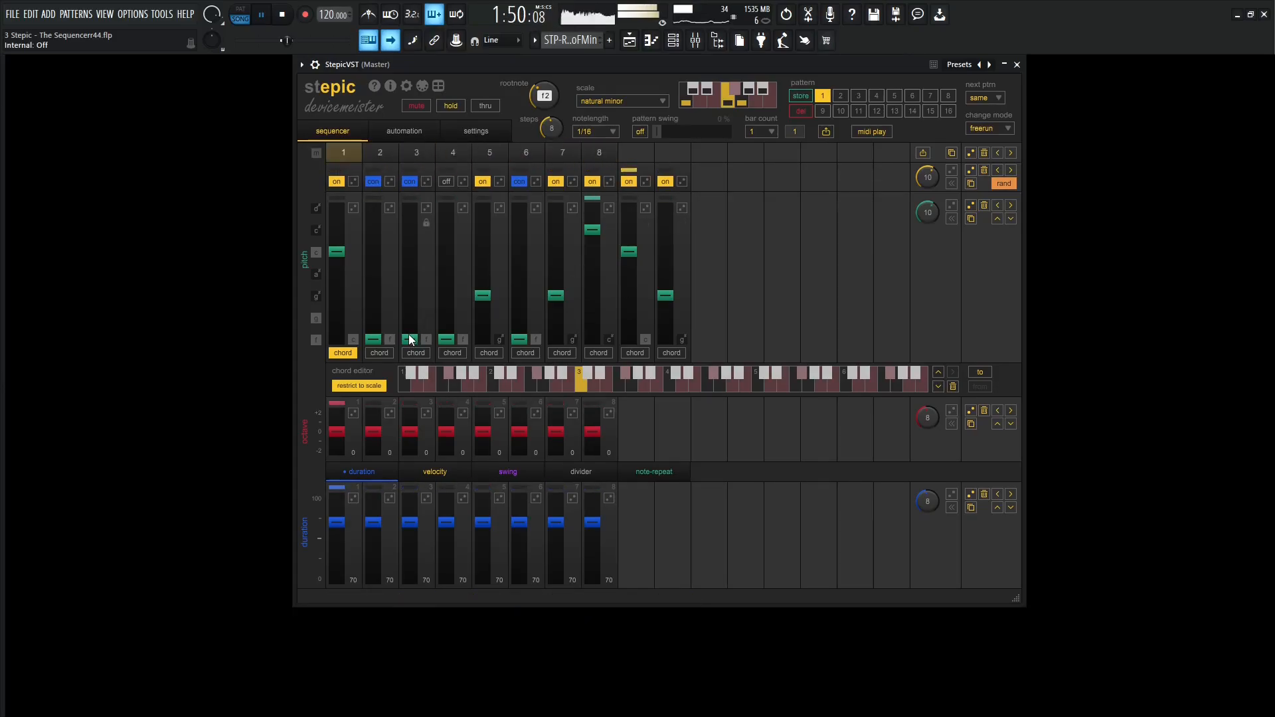
# Switch step 4 on with its pitch at d#, and stop playback after auditioning
pyautogui.click(446, 182)
pyautogui.moveTo(445, 340); pyautogui.dragTo(449, 215)
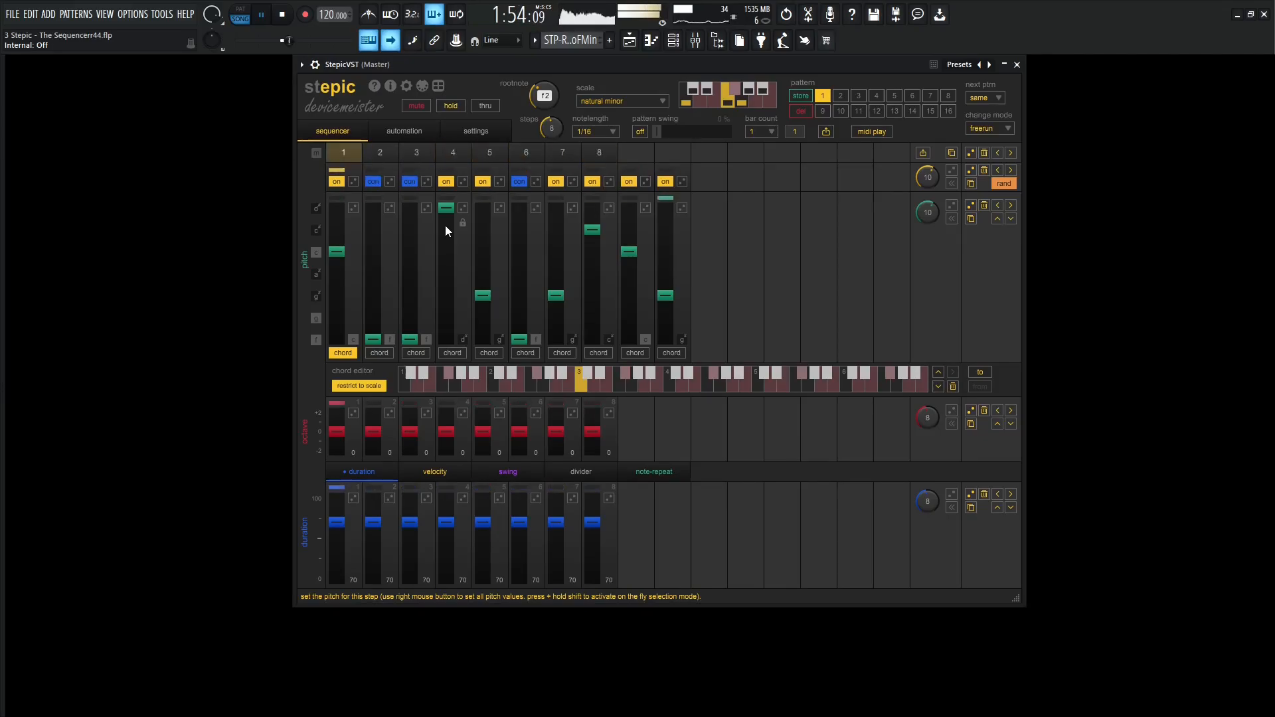
pyautogui.press('space')
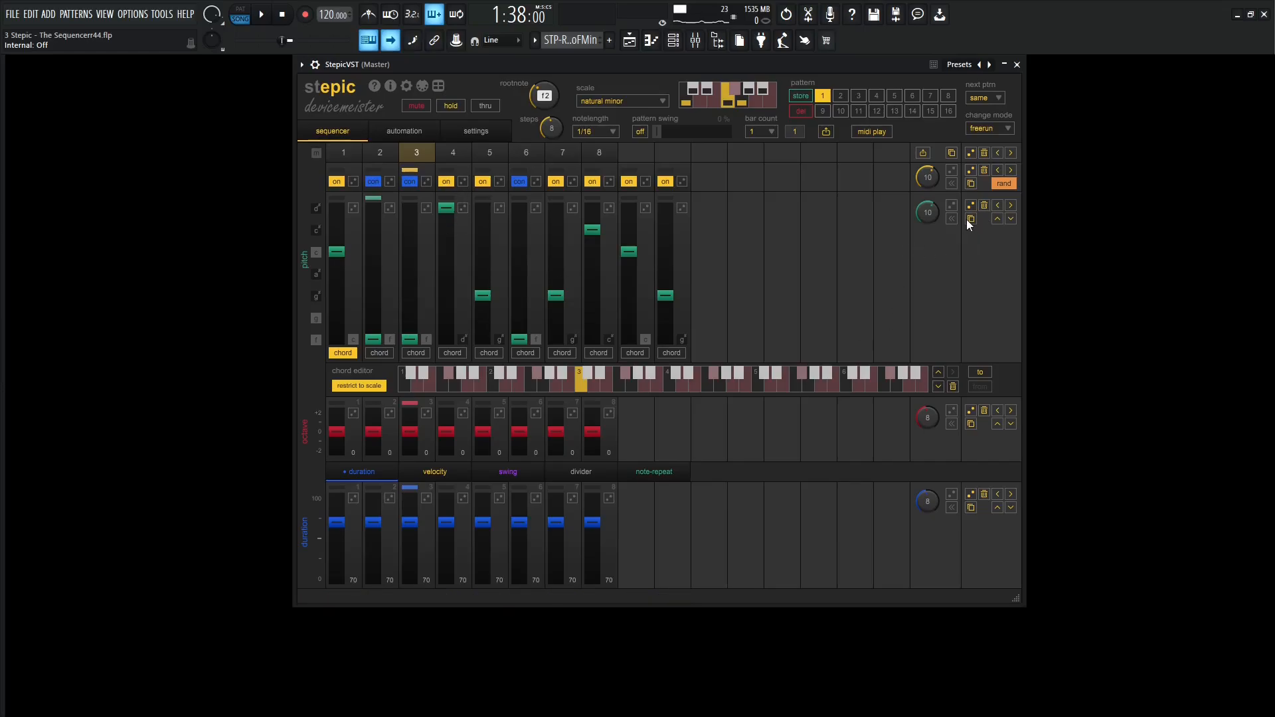
# Reset the pitch lane and the step on/off lane to their default values
pyautogui.click(983, 206)
pyautogui.click(985, 170)
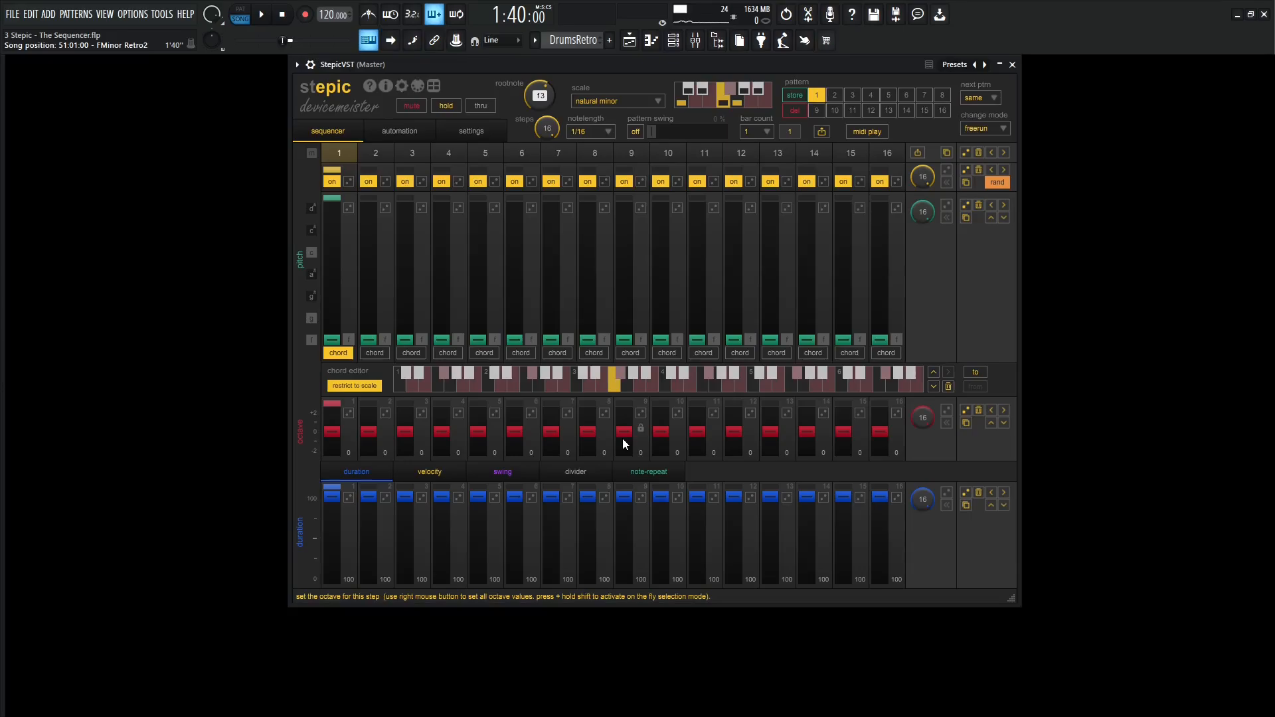
# During playback, set the pitches of steps 3 and 9 to a#, step 6 to c#, steps 11 and 16 to g, and step 14 to g#
pyautogui.press('space')
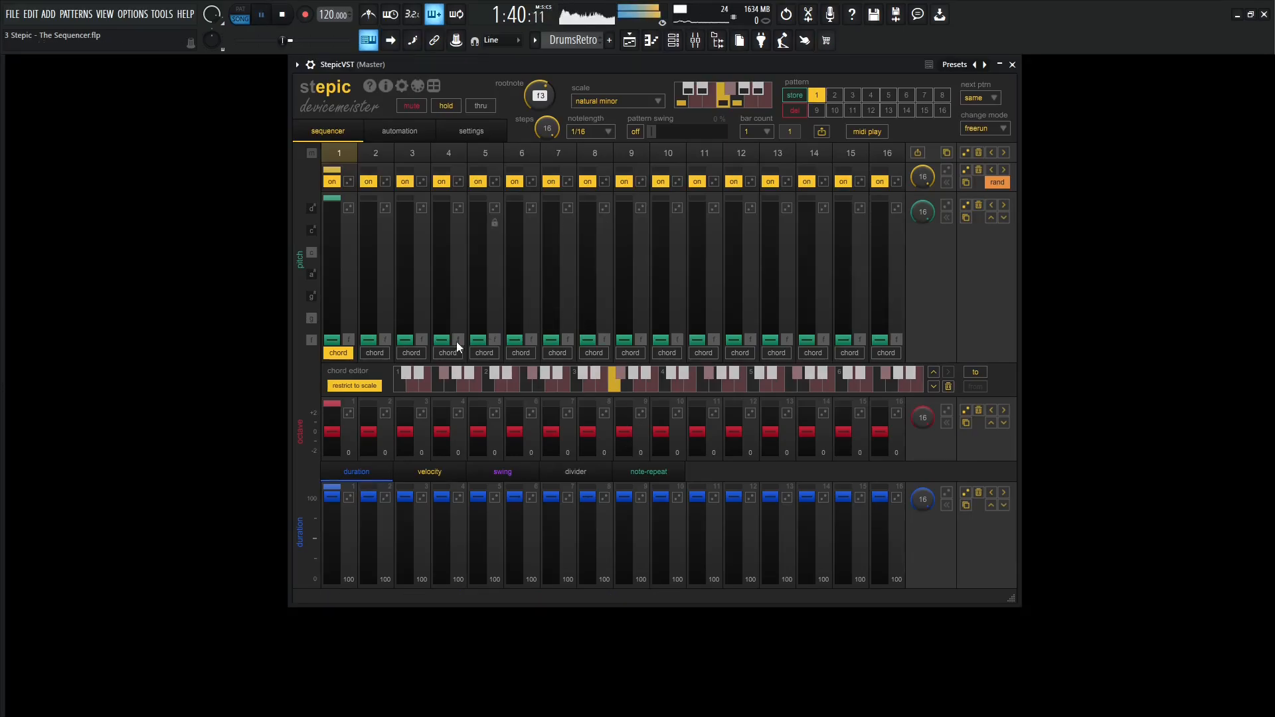
pyautogui.moveTo(403, 340); pyautogui.dragTo(405, 272)
pyautogui.moveTo(515, 339); pyautogui.dragTo(515, 230)
pyautogui.moveTo(625, 338); pyautogui.dragTo(624, 272)
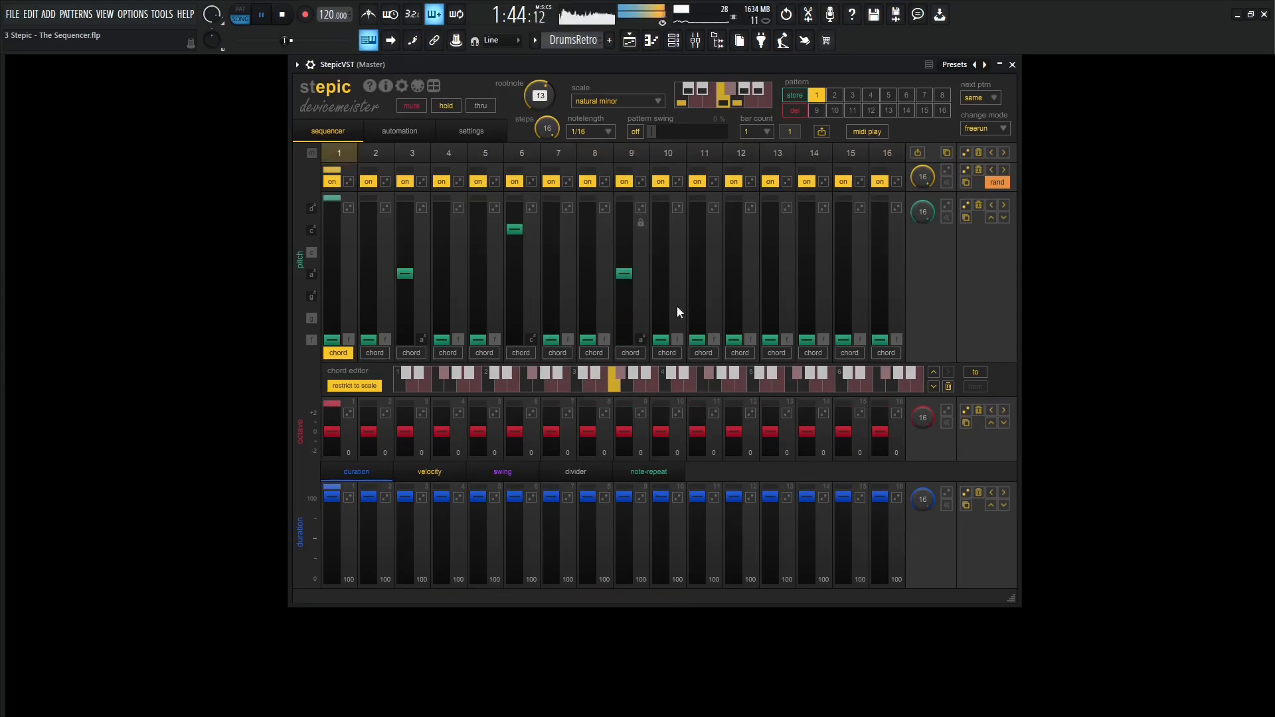
pyautogui.moveTo(697, 340); pyautogui.dragTo(697, 318)
pyautogui.moveTo(806, 340); pyautogui.dragTo(807, 295)
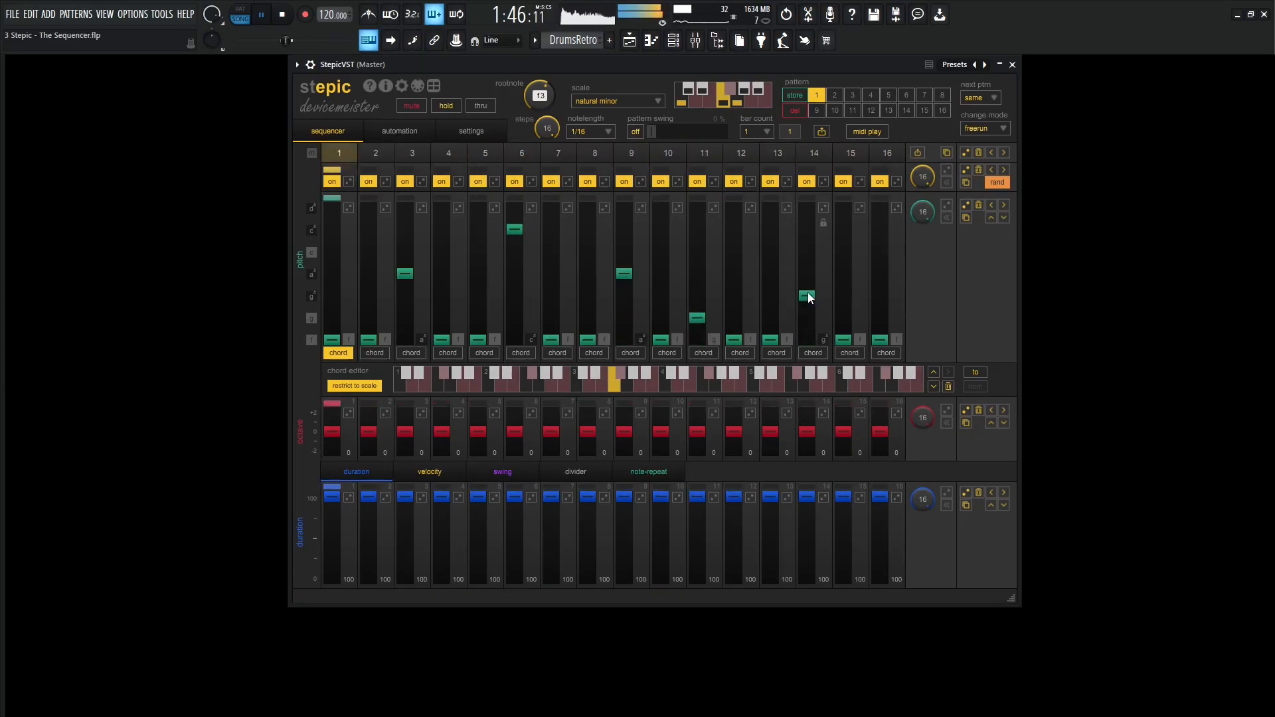
pyautogui.moveTo(886, 346); pyautogui.dragTo(882, 316)
# Raise the octave of steps 2, 7, 10 and 15 to +1 and step 12 to +2 during playback, then stop playback
pyautogui.moveTo(369, 431); pyautogui.dragTo(371, 421)
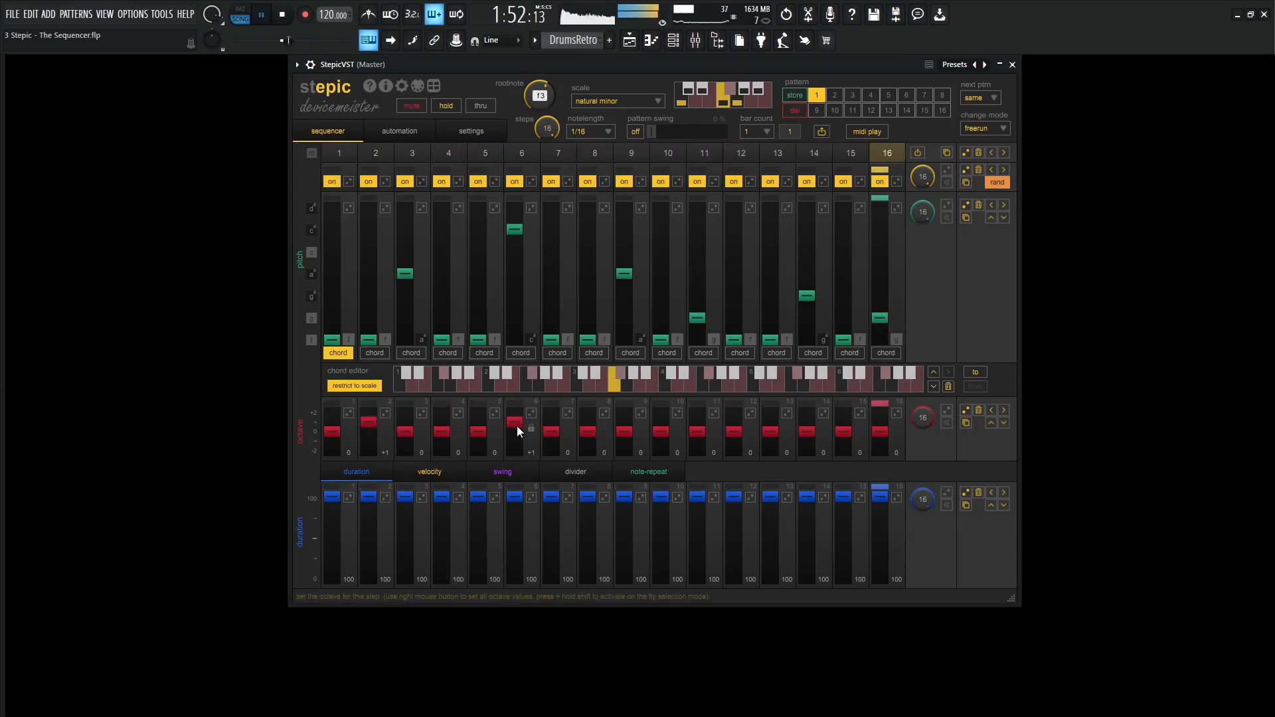
pyautogui.moveTo(551, 433); pyautogui.dragTo(551, 413)
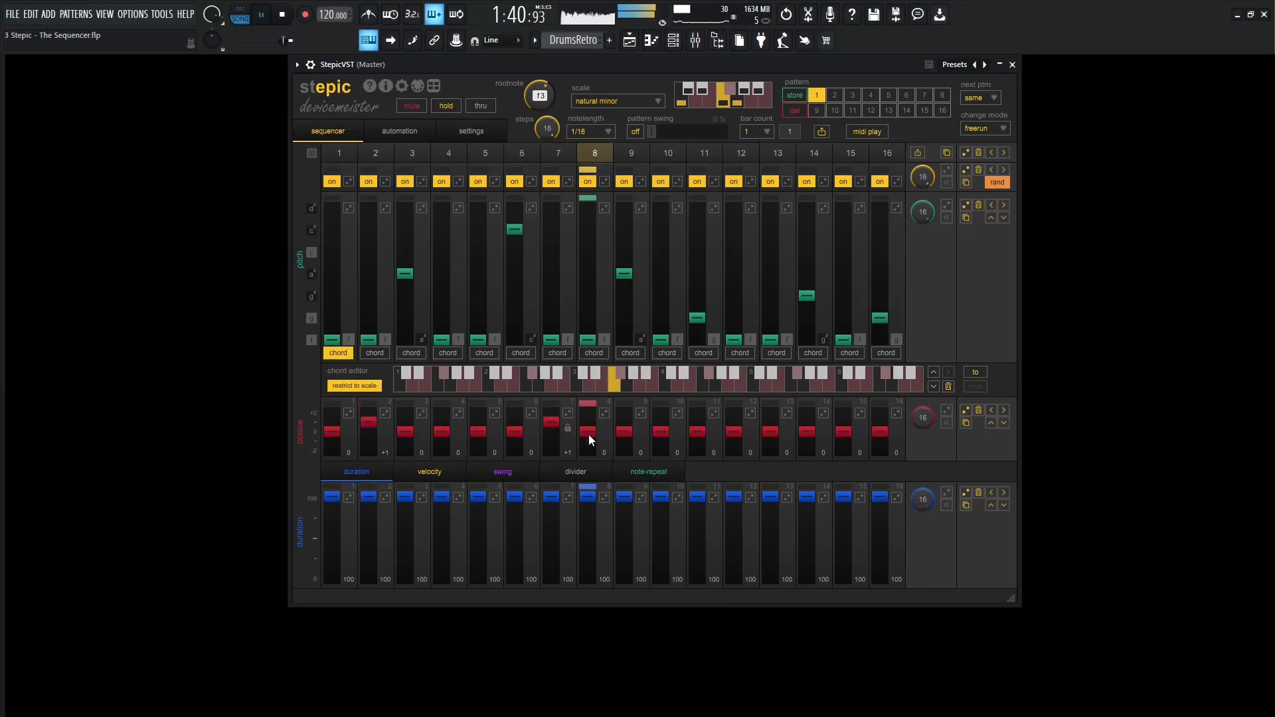
pyautogui.moveTo(661, 431); pyautogui.dragTo(739, 412)
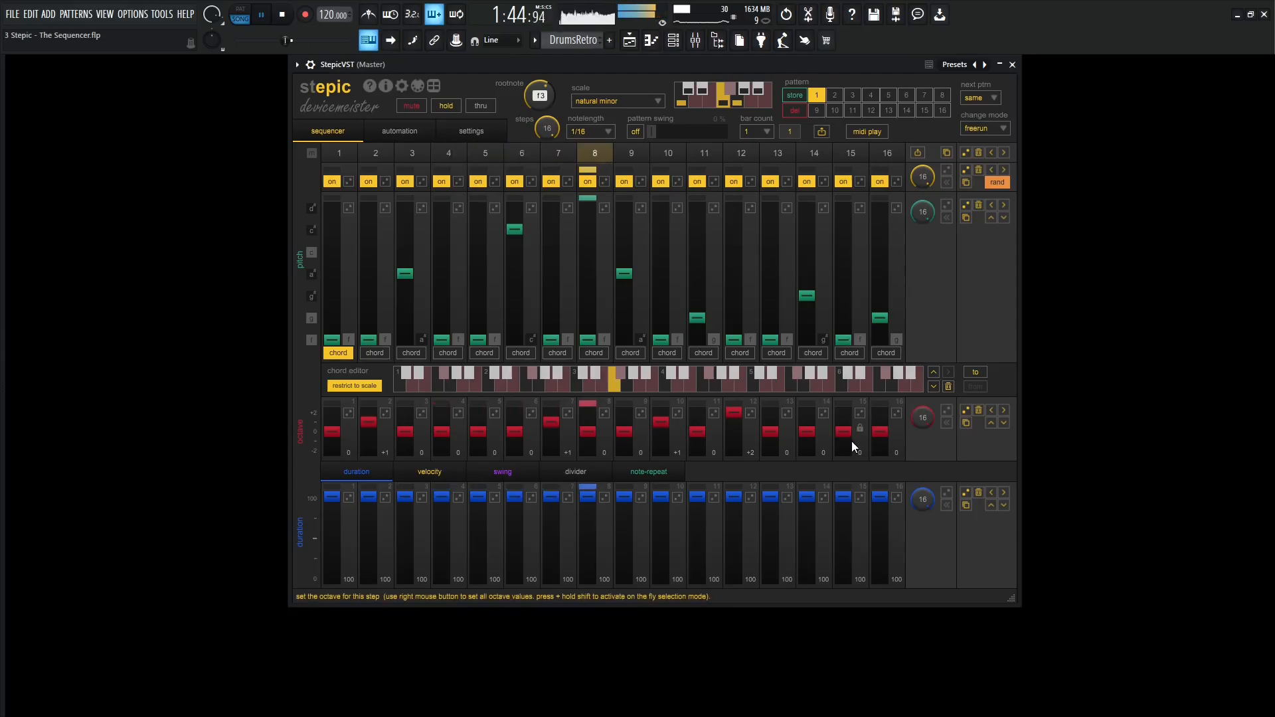
pyautogui.moveTo(847, 434); pyautogui.dragTo(863, 425)
pyautogui.press('space')
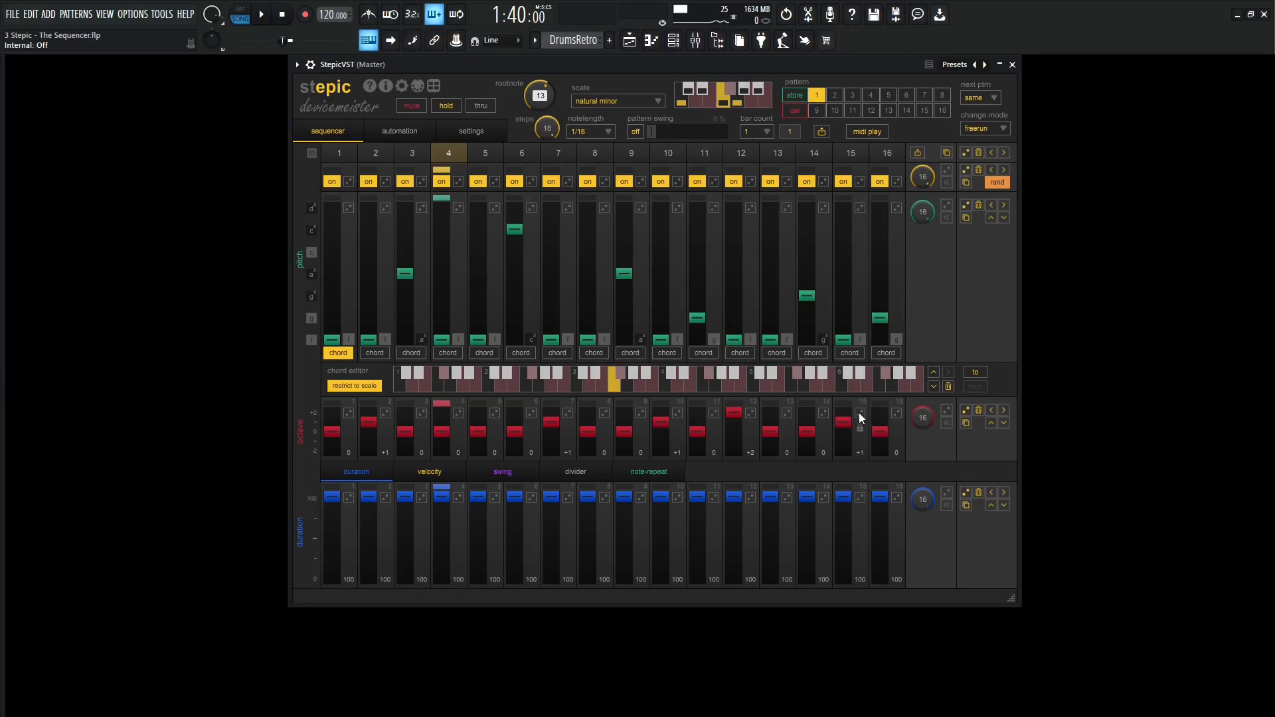
# Randomize all values of the octave lane several times
pyautogui.click(965, 411)
pyautogui.click(963, 410)
pyautogui.click(963, 410)
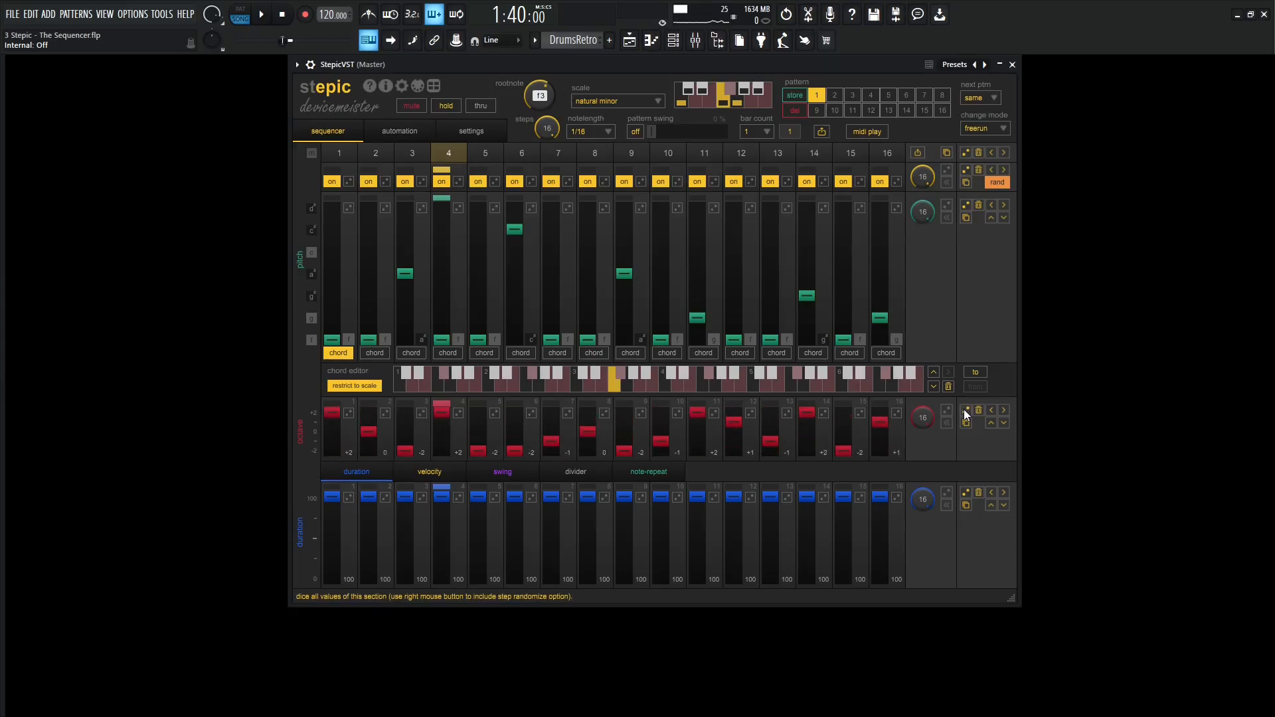
pyautogui.click(963, 410)
pyautogui.click(964, 410)
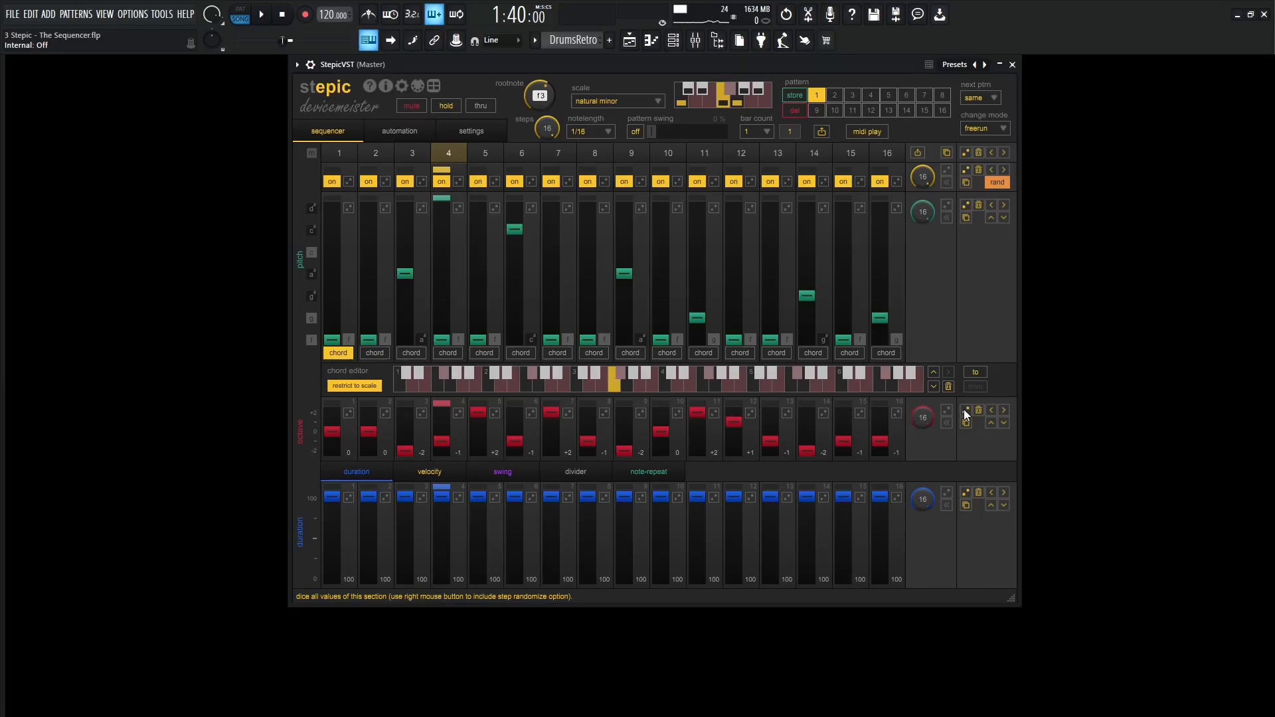
# Narrow the pattern's random octave range to -1 through +1 and randomize the octave lane within it
pyautogui.click(485, 131)
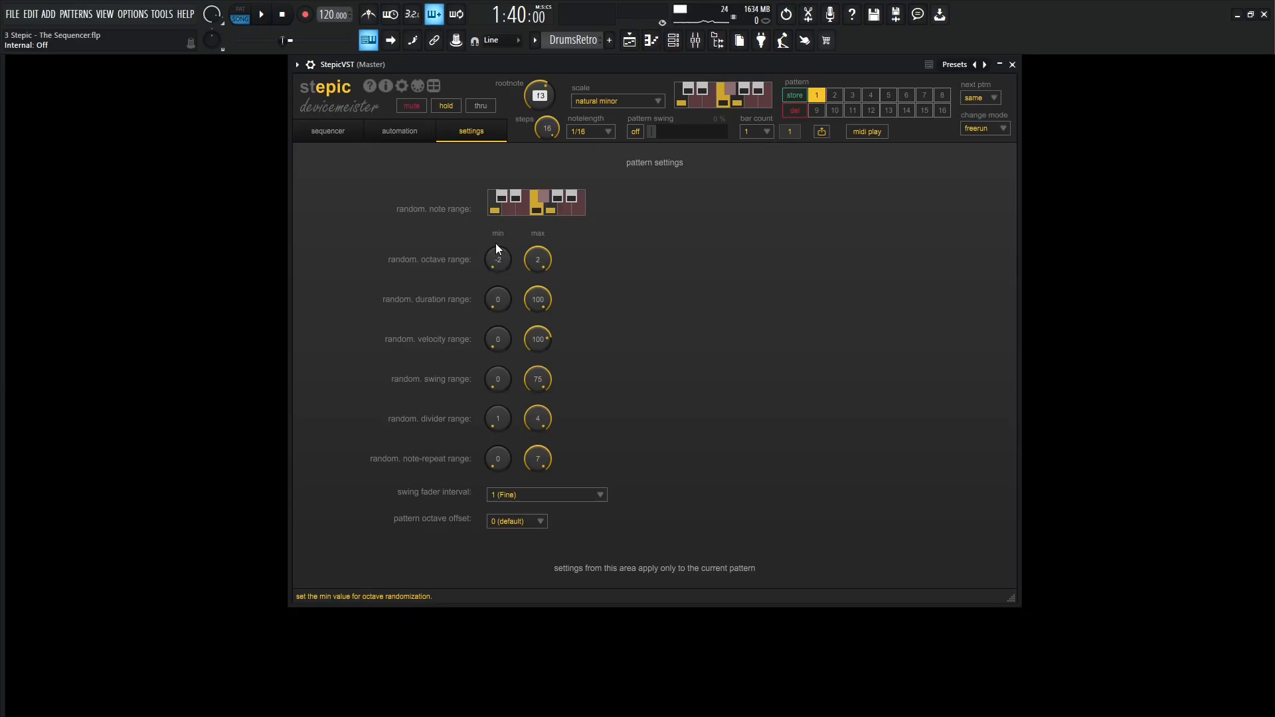
pyautogui.moveTo(532, 261); pyautogui.dragTo(544, 303)
pyautogui.click(331, 134)
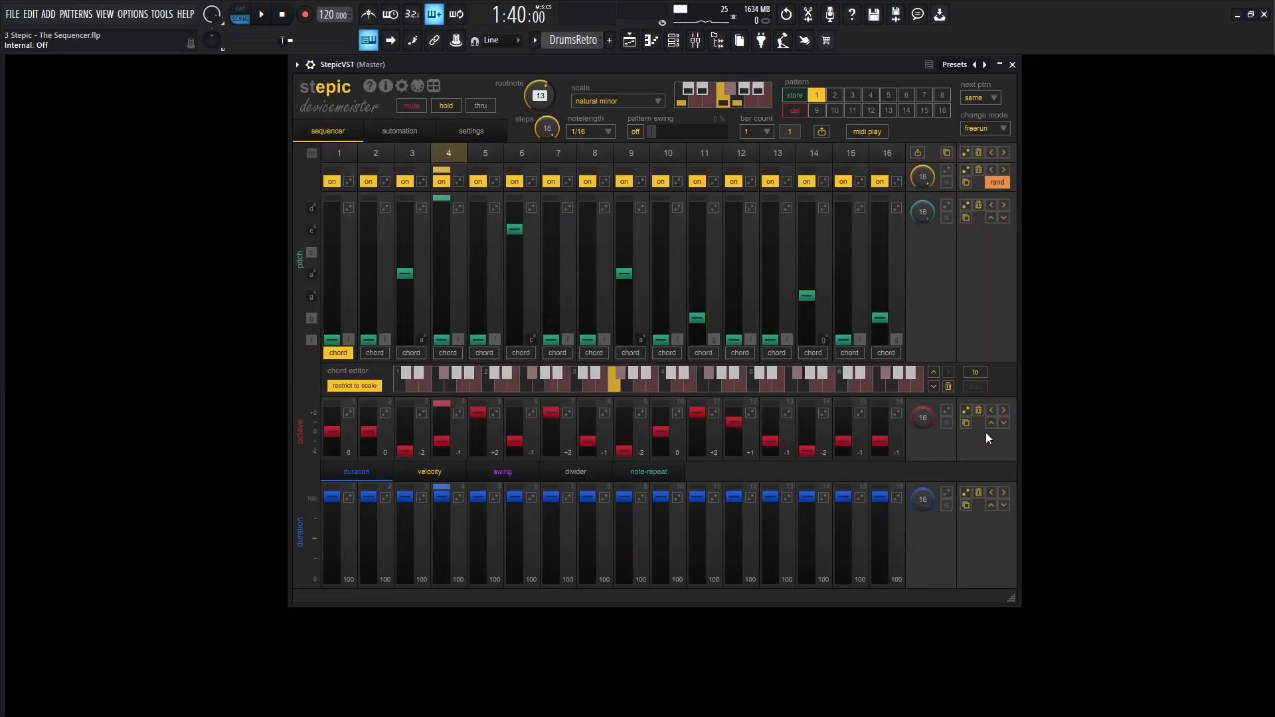
pyautogui.click(966, 409)
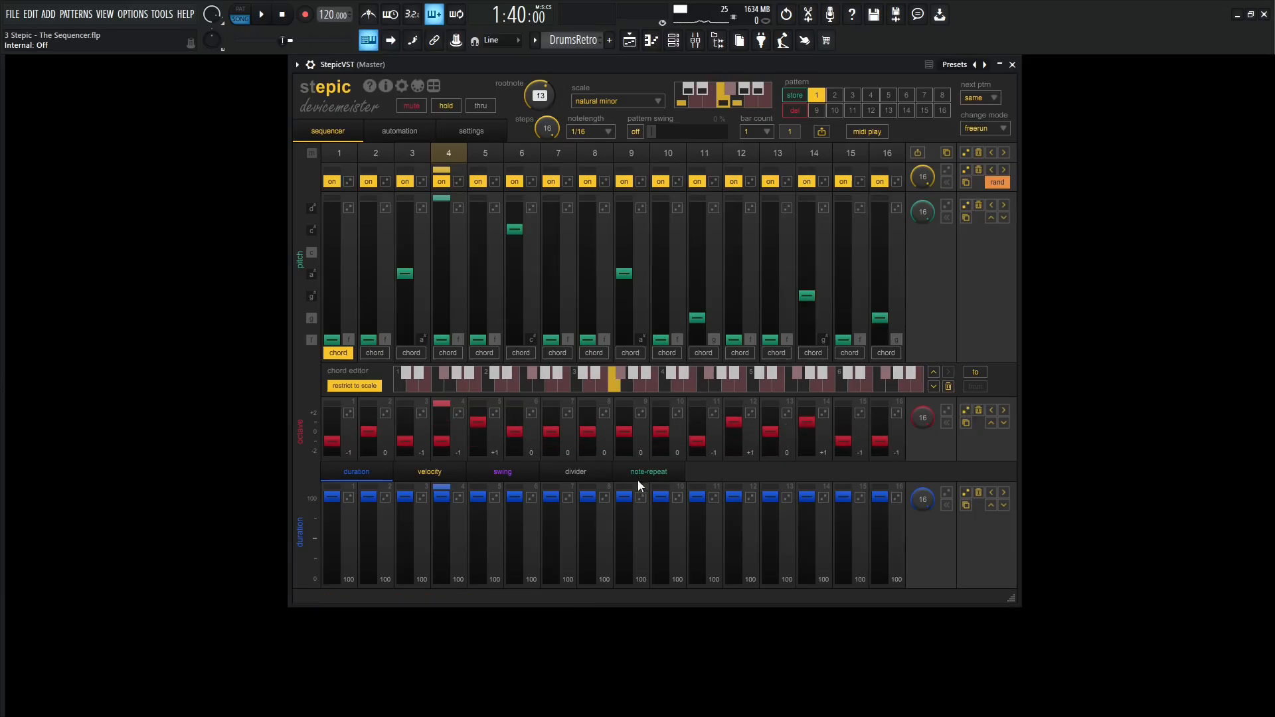
# Randomize the octave lane again during playback, enable per-step octave randomization for steps 11 and 6, and stop playback
pyautogui.press('space')
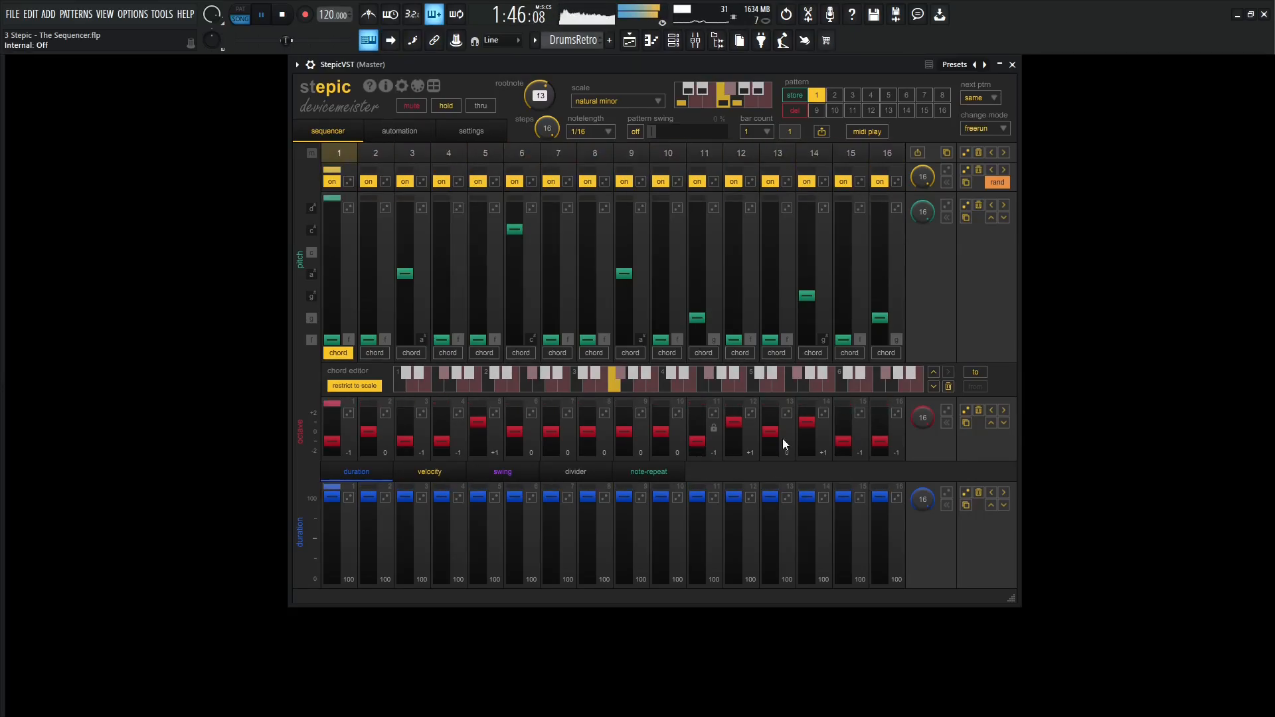
pyautogui.click(965, 411)
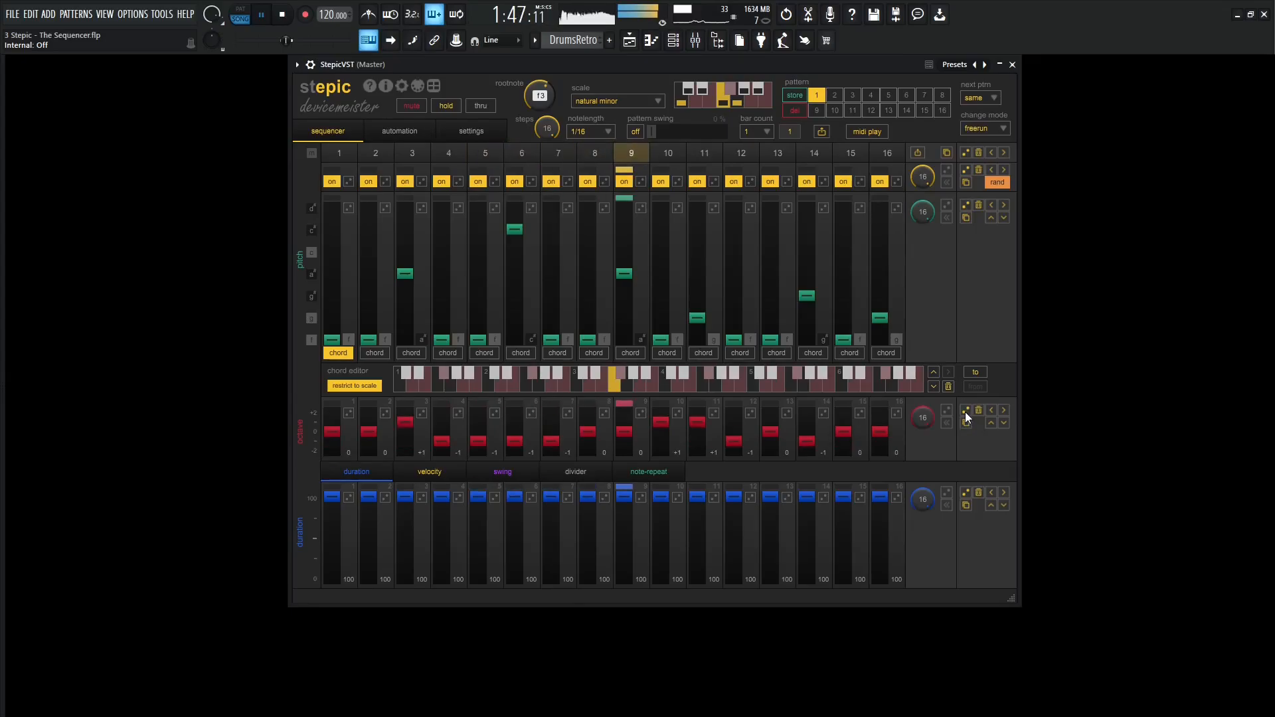
pyautogui.click(715, 413)
pyautogui.click(522, 413)
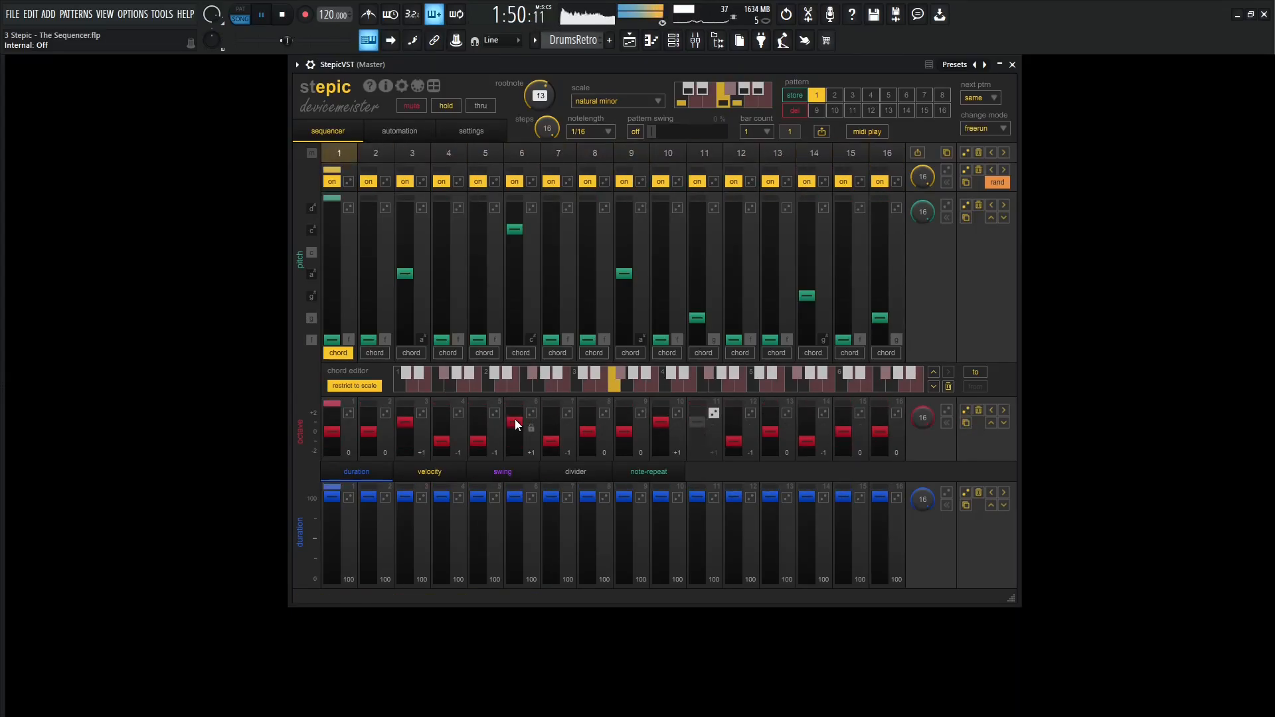
pyautogui.click(530, 413)
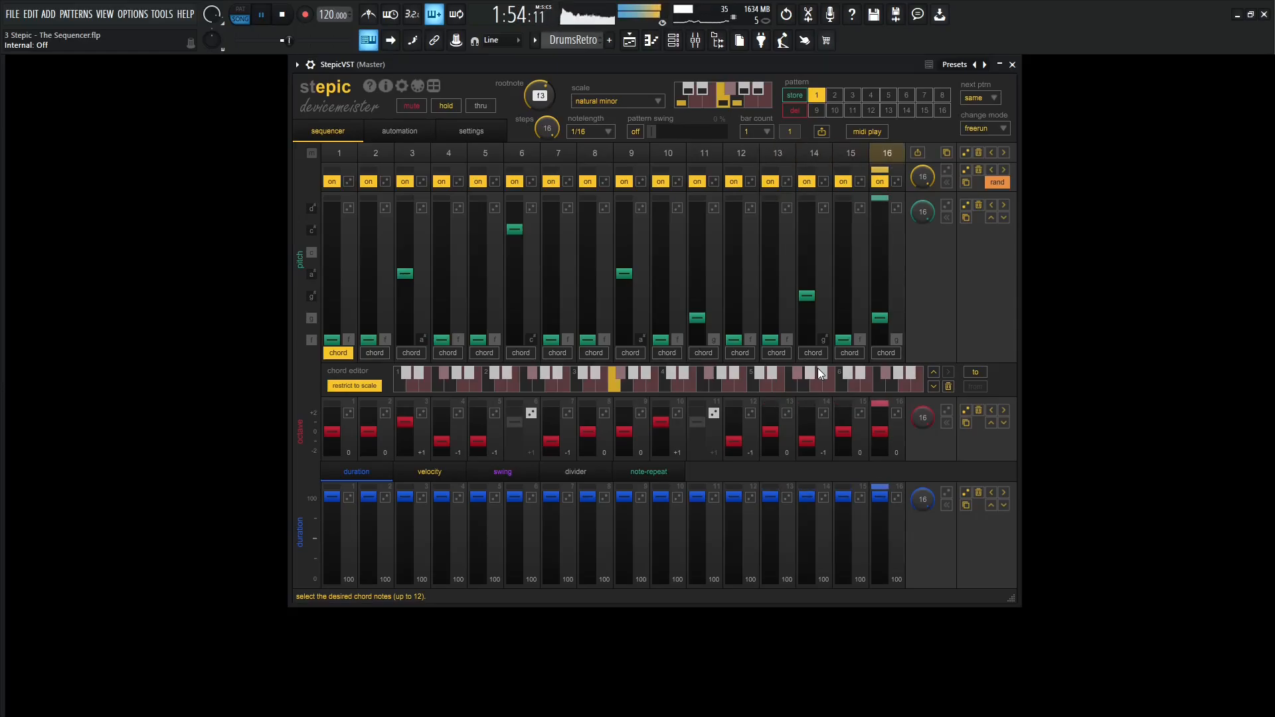
pyautogui.press('space')
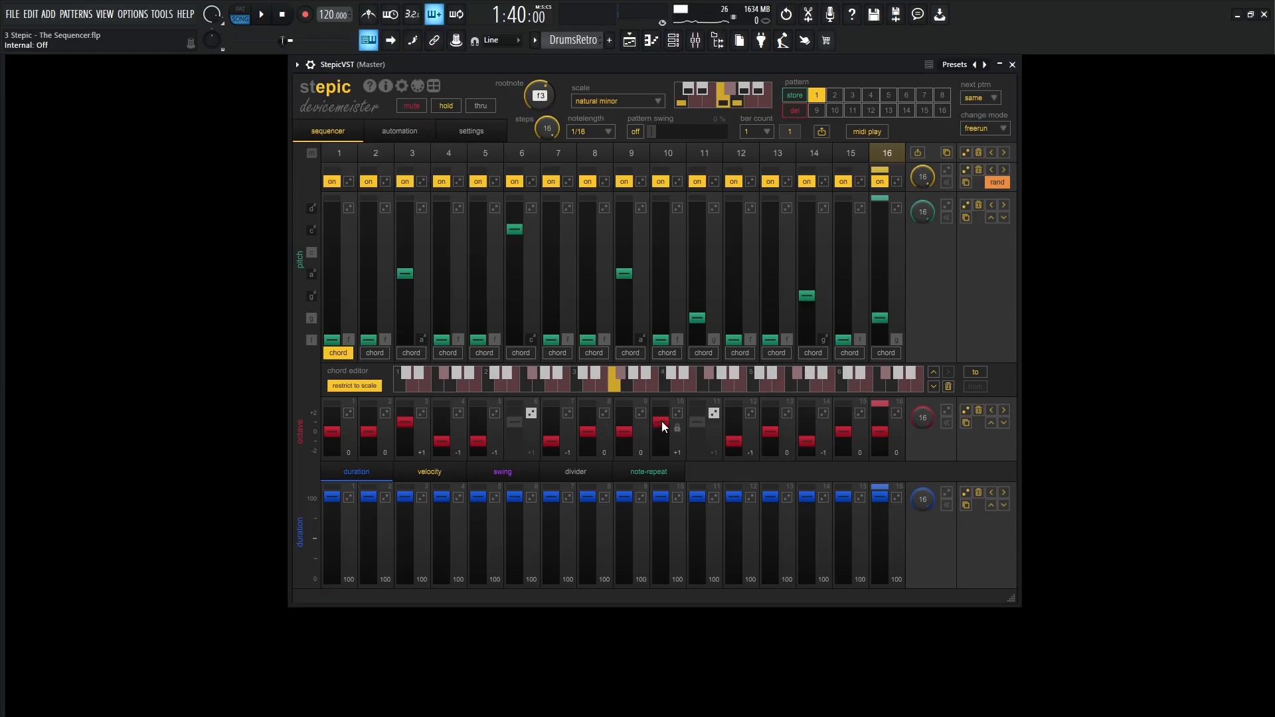
pyautogui.moveTo(662, 421); pyautogui.dragTo(663, 410)
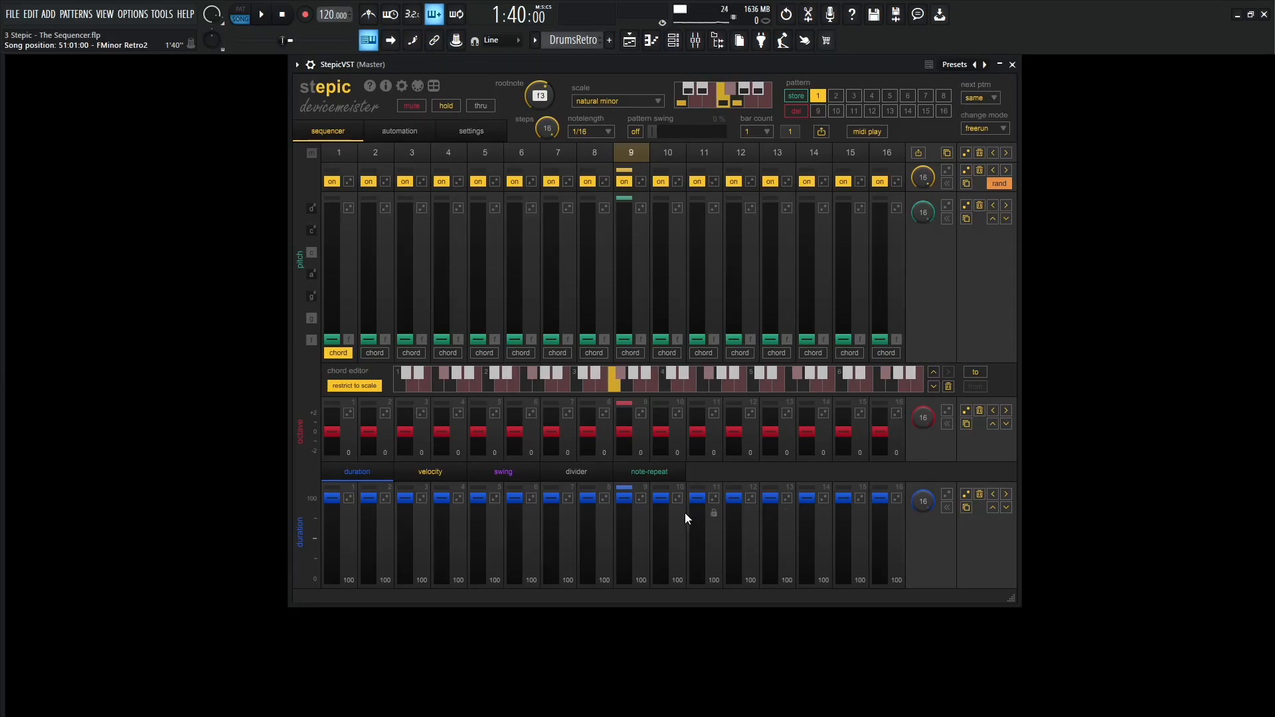
# Sweep the duration of the steps during playback, return it to 100, and stop playback
pyautogui.moveTo(661, 606); pyautogui.dragTo(678, 459)
pyautogui.press('space')
pyautogui.moveTo(660, 494)
pyautogui.mouseDown()
pyautogui.moveTo(666, 569)
pyautogui.moveTo(661, 497)
pyautogui.mouseUp()
pyautogui.press('space')
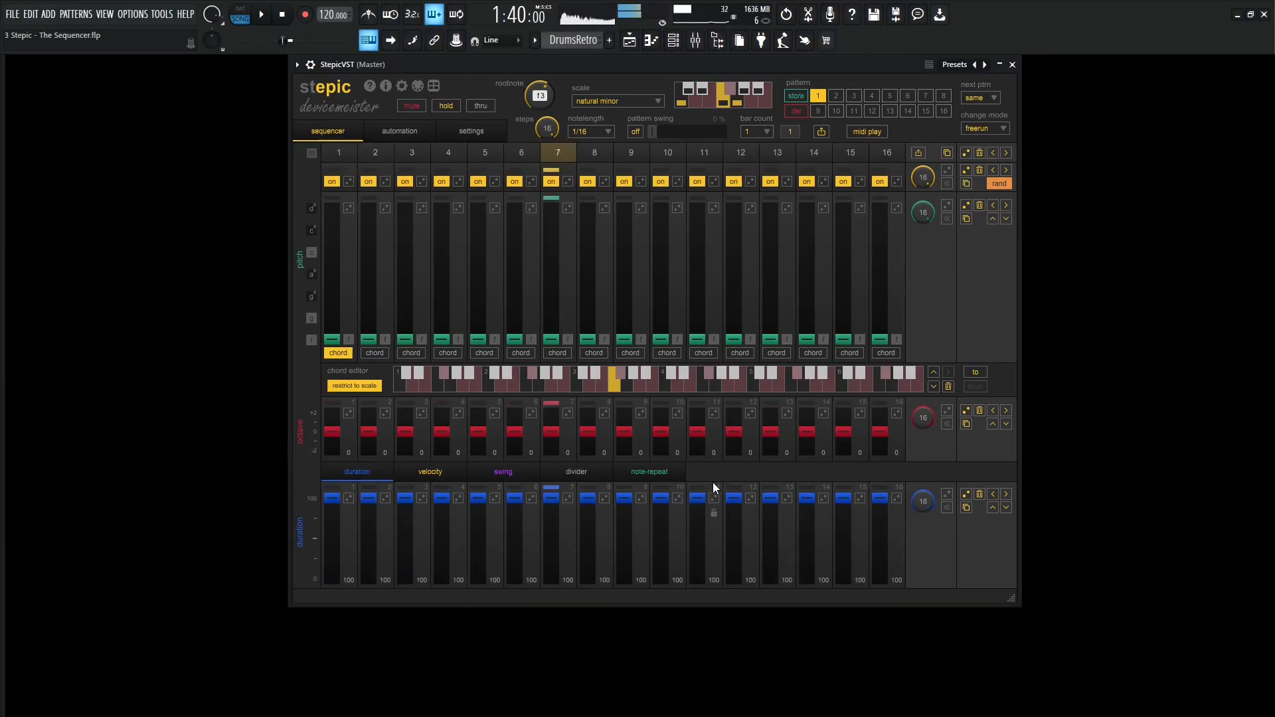
# Solo the STP-Hive mixer track and audition a sweep of the step durations, ending at 100
pyautogui.press('F9')
pyautogui.rightClick(688, 409)
pyautogui.click(957, 331)
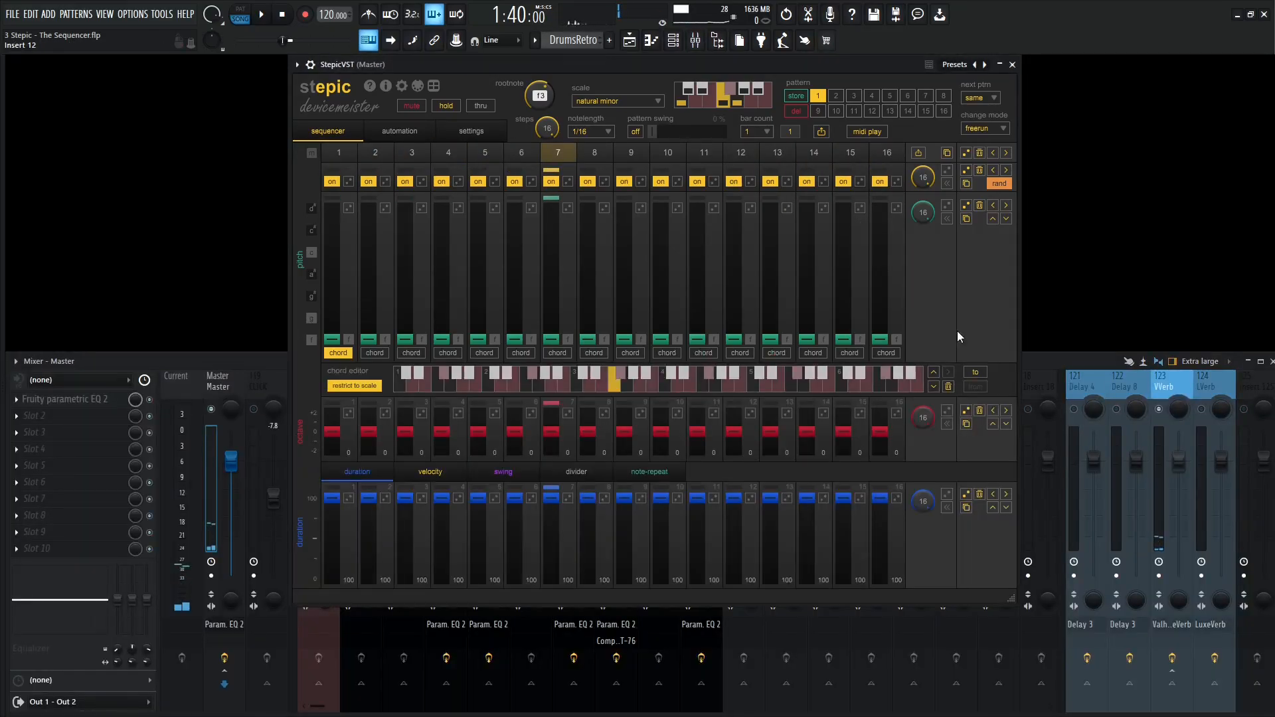
pyautogui.press('space')
pyautogui.moveTo(664, 497)
pyautogui.mouseDown()
pyautogui.moveTo(661, 577)
pyautogui.moveTo(672, 483)
pyautogui.mouseUp()
pyautogui.press('space')
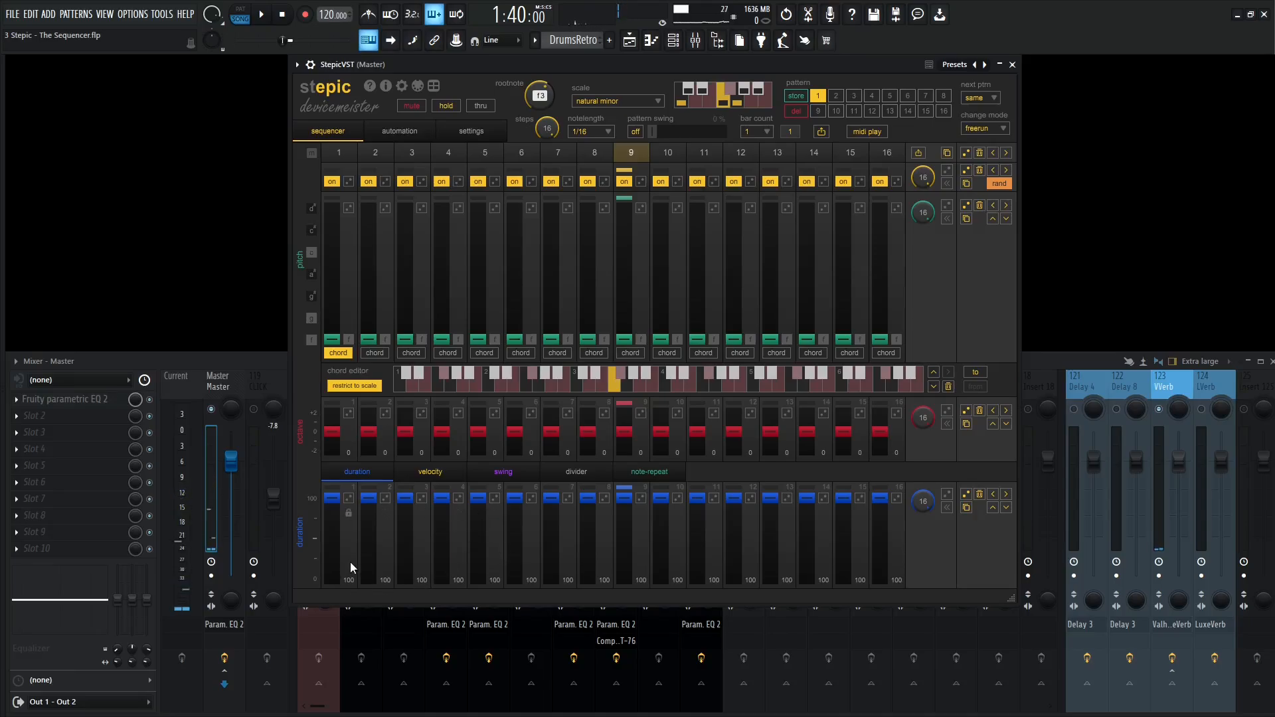
# Draw varied durations between 33 and 83 across steps 2 to 16 and audition the pattern
pyautogui.moveTo(367, 520)
pyautogui.mouseDown()
pyautogui.moveTo(607, 509)
pyautogui.moveTo(845, 526)
pyautogui.moveTo(420, 532)
pyautogui.moveTo(790, 527)
pyautogui.mouseUp()
pyautogui.moveTo(865, 513); pyautogui.dragTo(940, 495)
pyautogui.press('space')
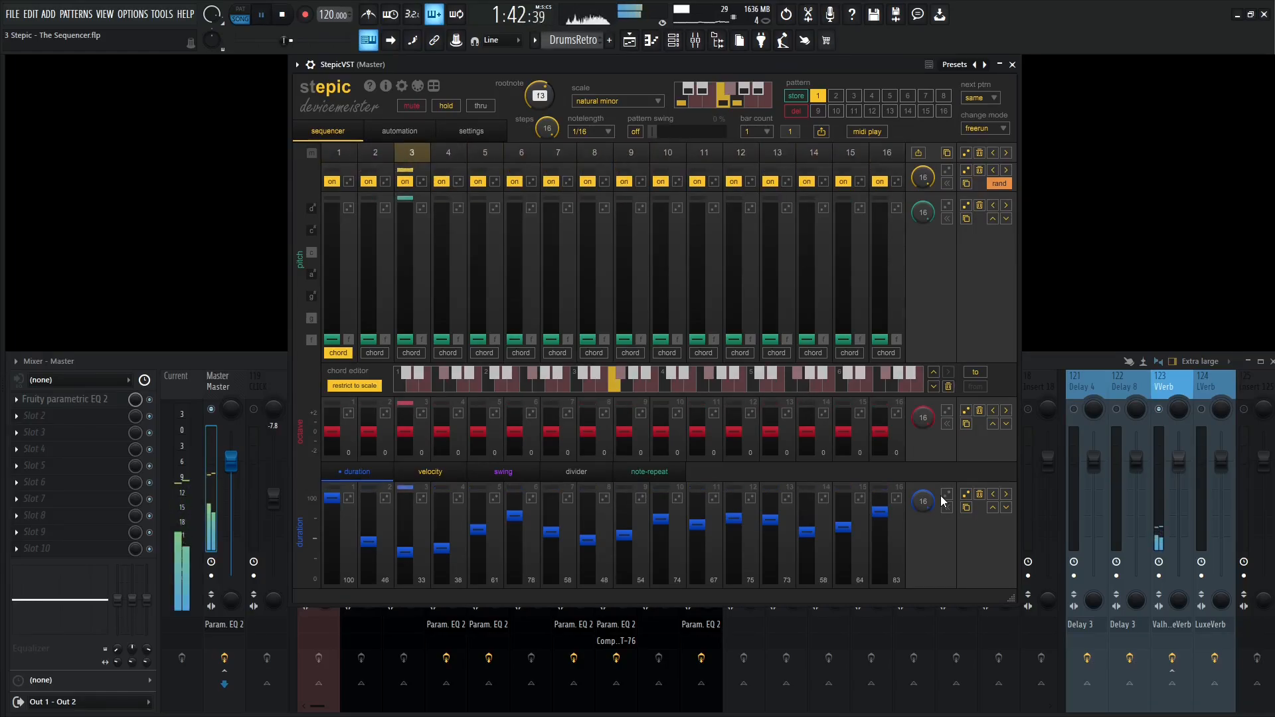
pyautogui.press('space')
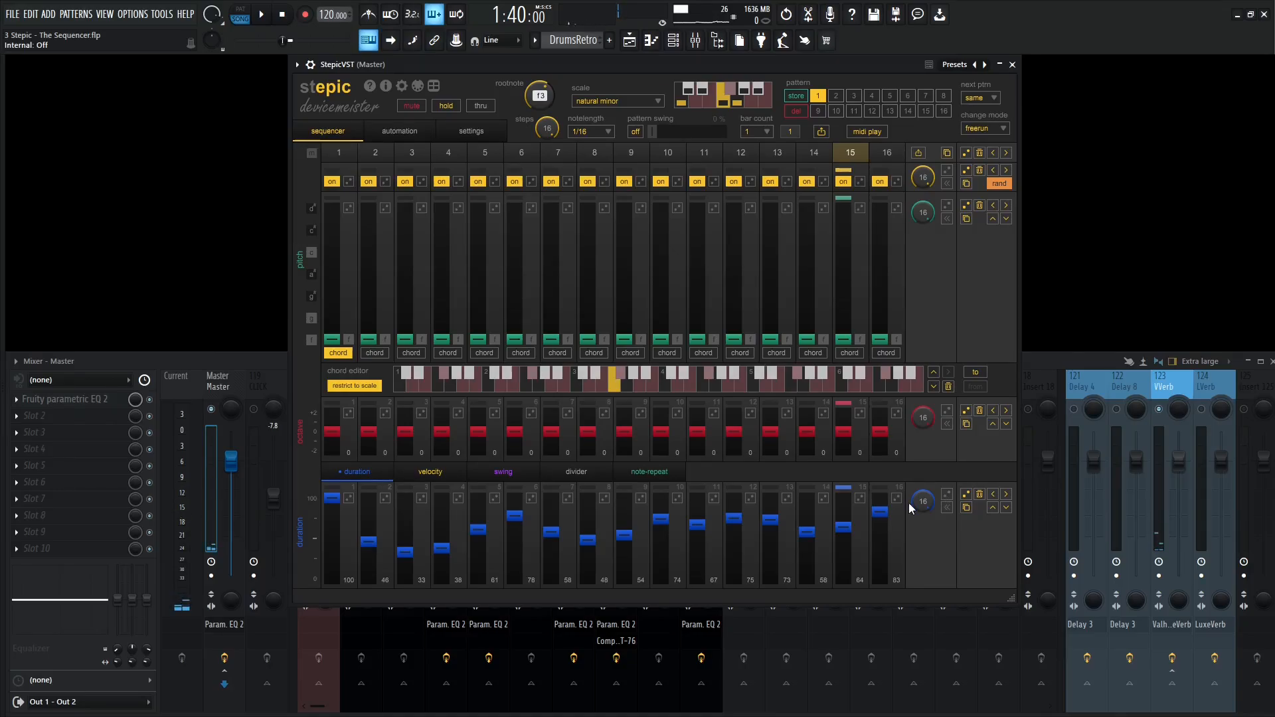
# Set the duration of every step back to 100 and open the STP-Hive synth to examine its amp envelope
pyautogui.press('F9')
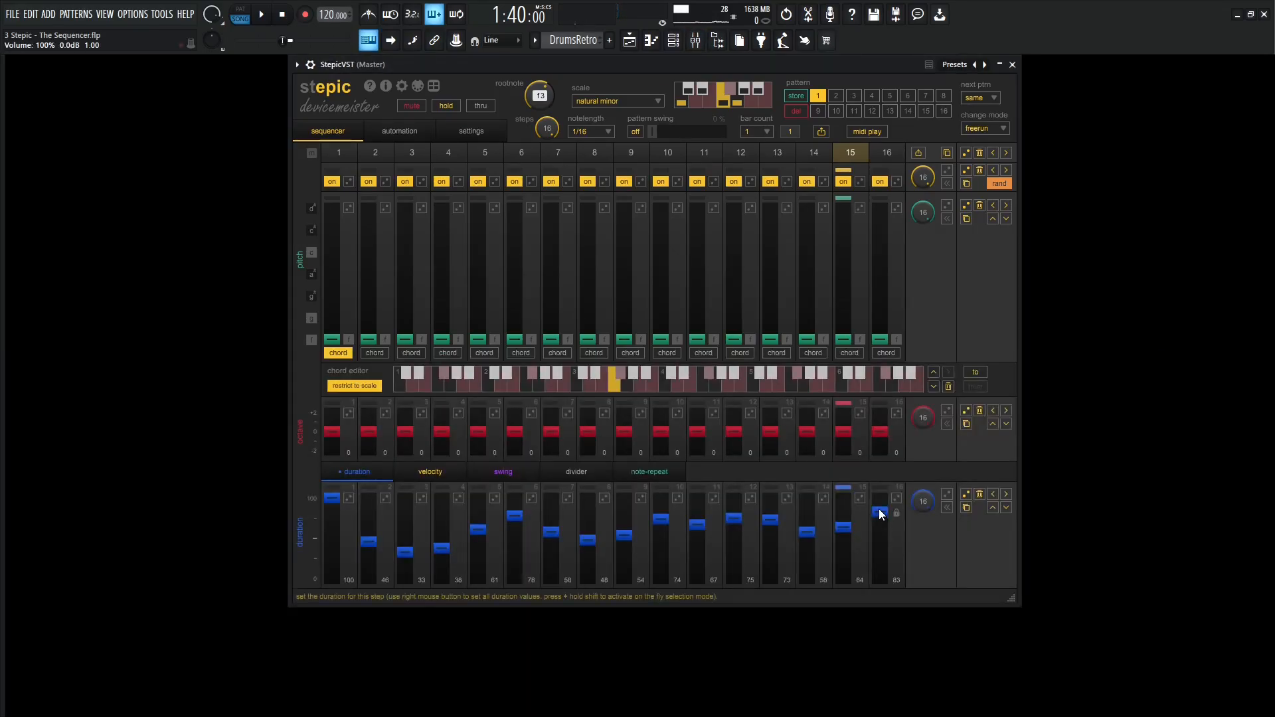
pyautogui.rightClick(661, 520)
pyautogui.press('F6')
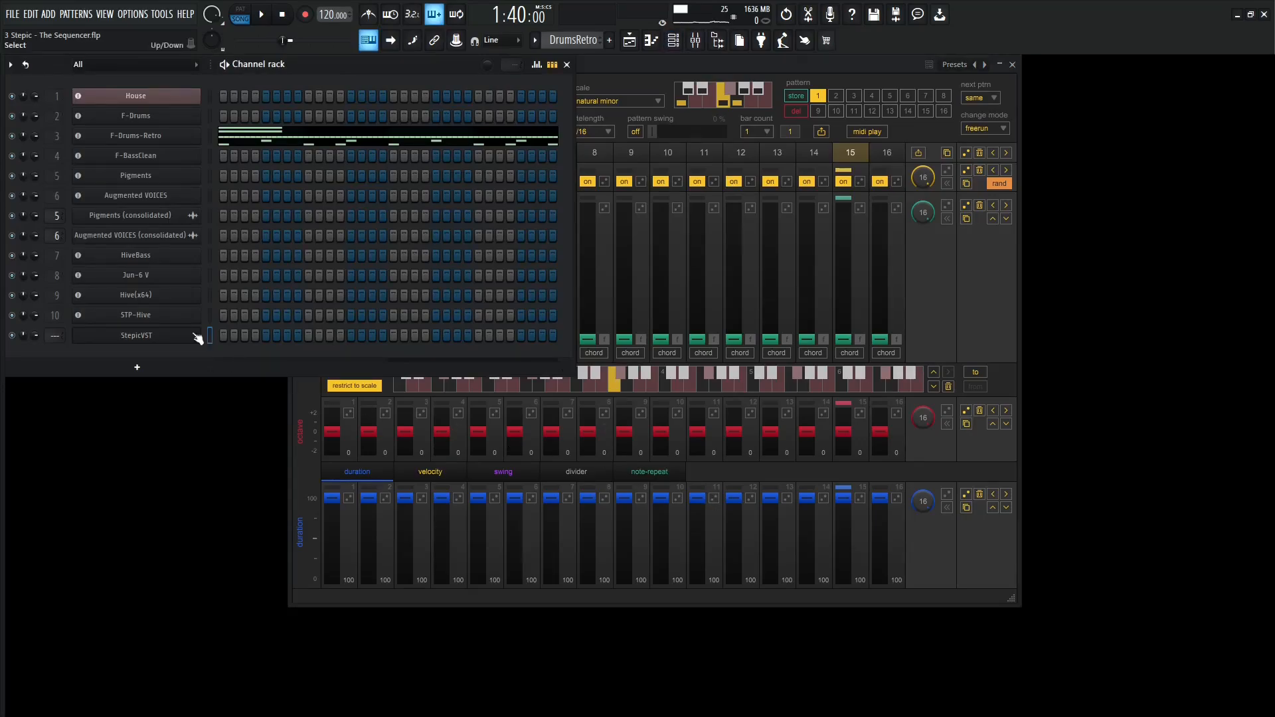
pyautogui.press('F9')
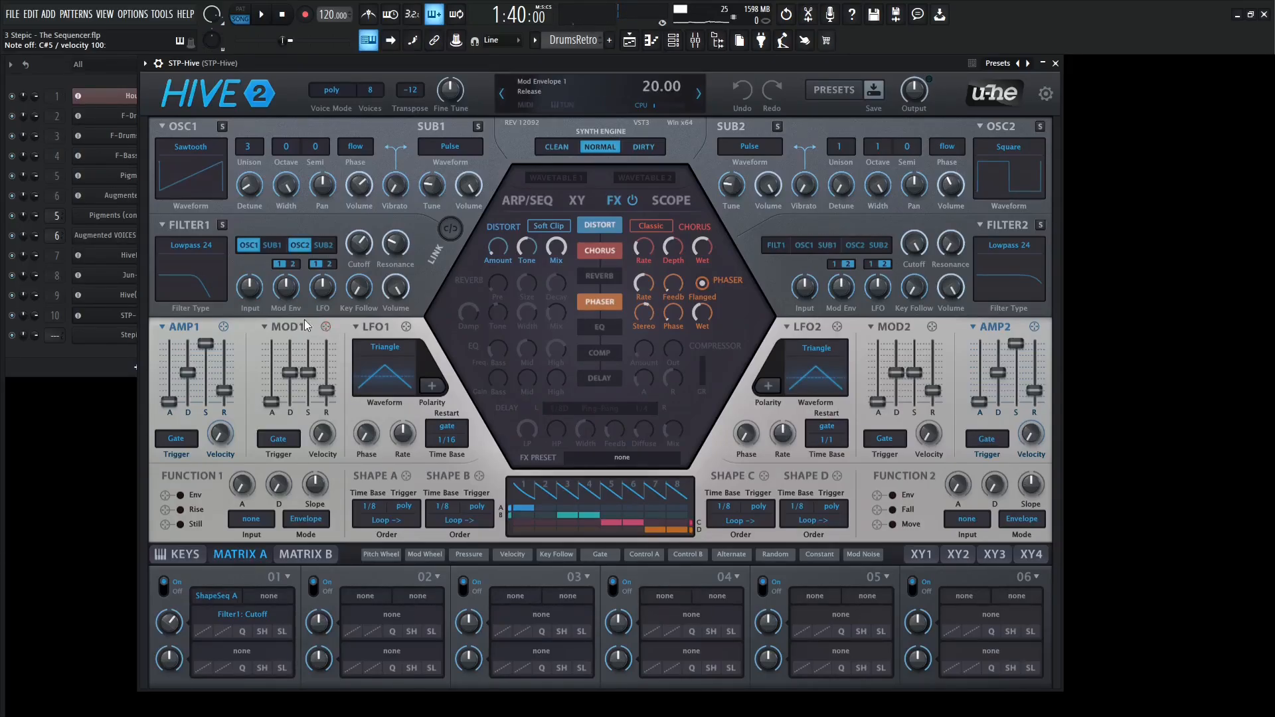
pyautogui.moveTo(206, 343); pyautogui.dragTo(189, 389)
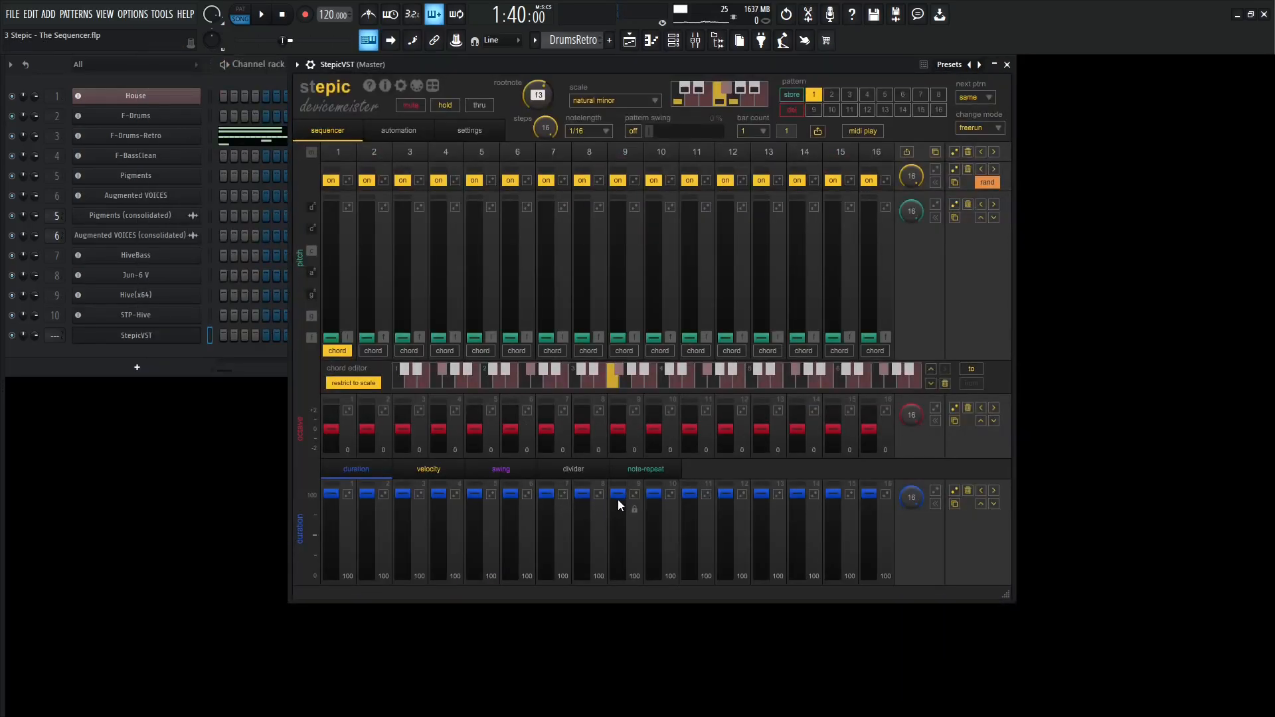
# Return to Stepic and audition duration changes during playback, leaving every step at 100
pyautogui.press('space')
pyautogui.moveTo(620, 494)
pyautogui.mouseDown()
pyautogui.moveTo(635, 557)
pyautogui.moveTo(638, 504)
pyautogui.mouseUp()
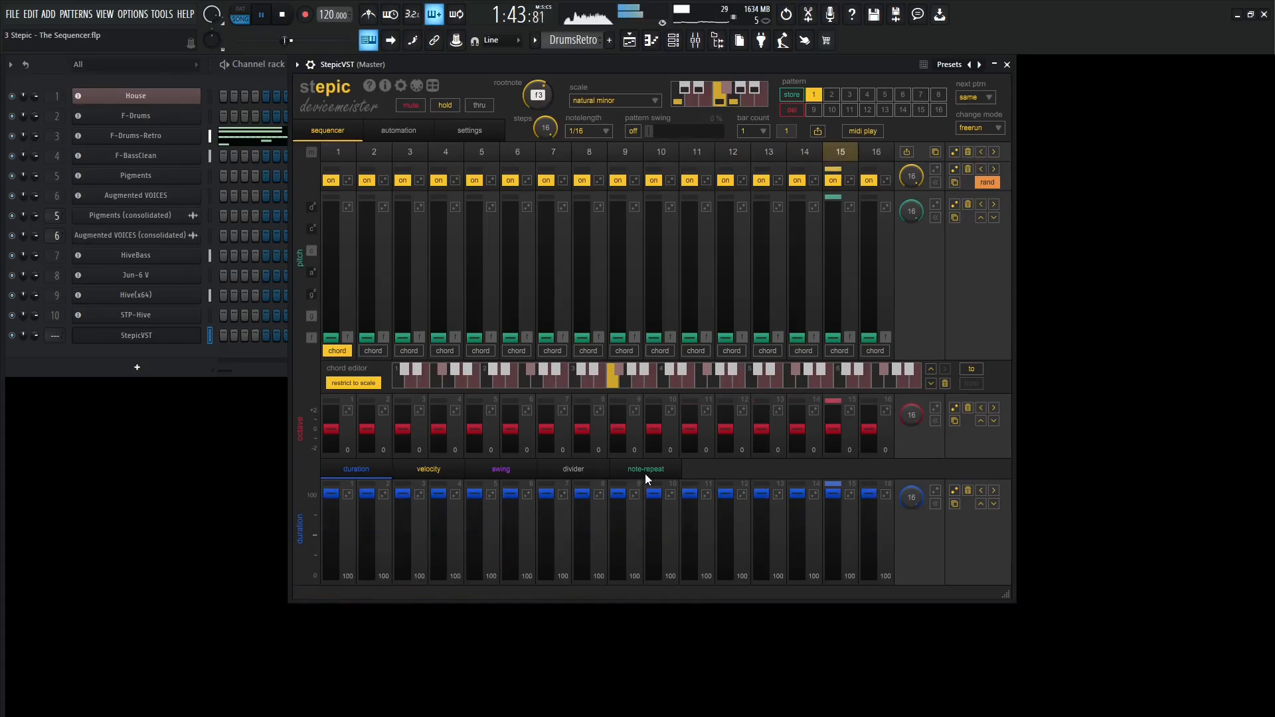
pyautogui.press('space')
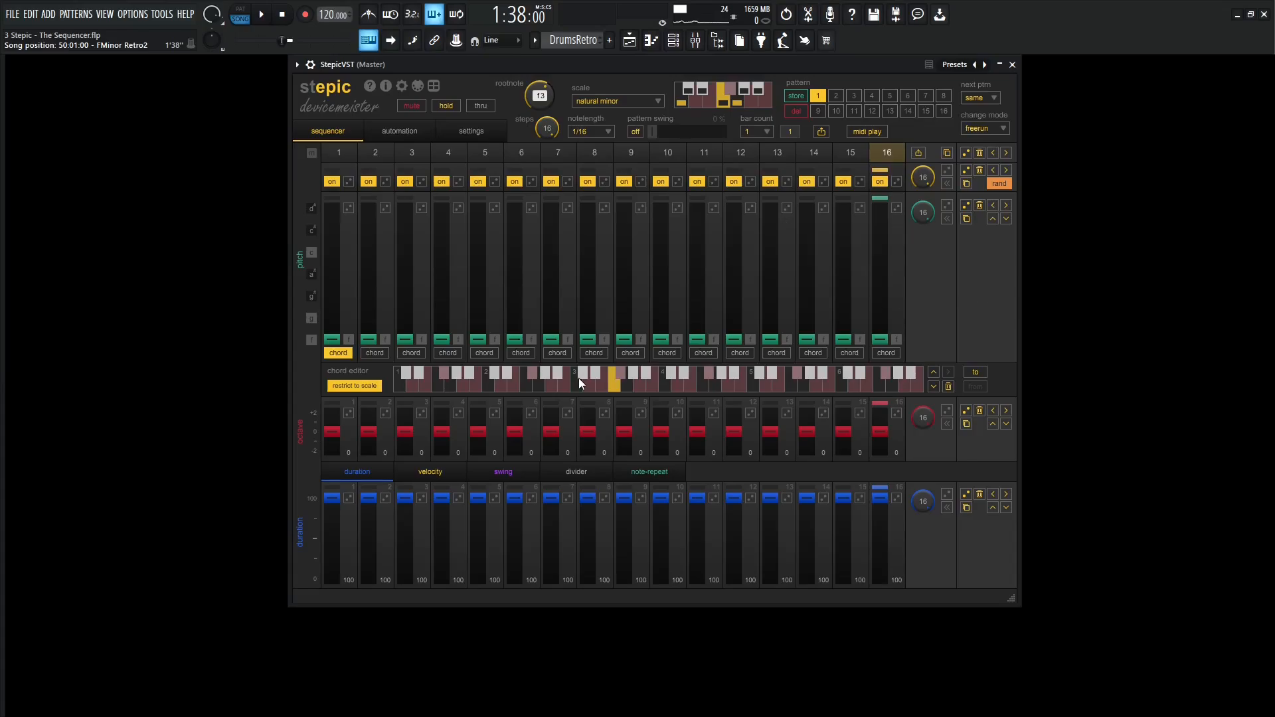
# Show the velocity lane and vary the velocity of step 8, finishing at 101
pyautogui.click(425, 472)
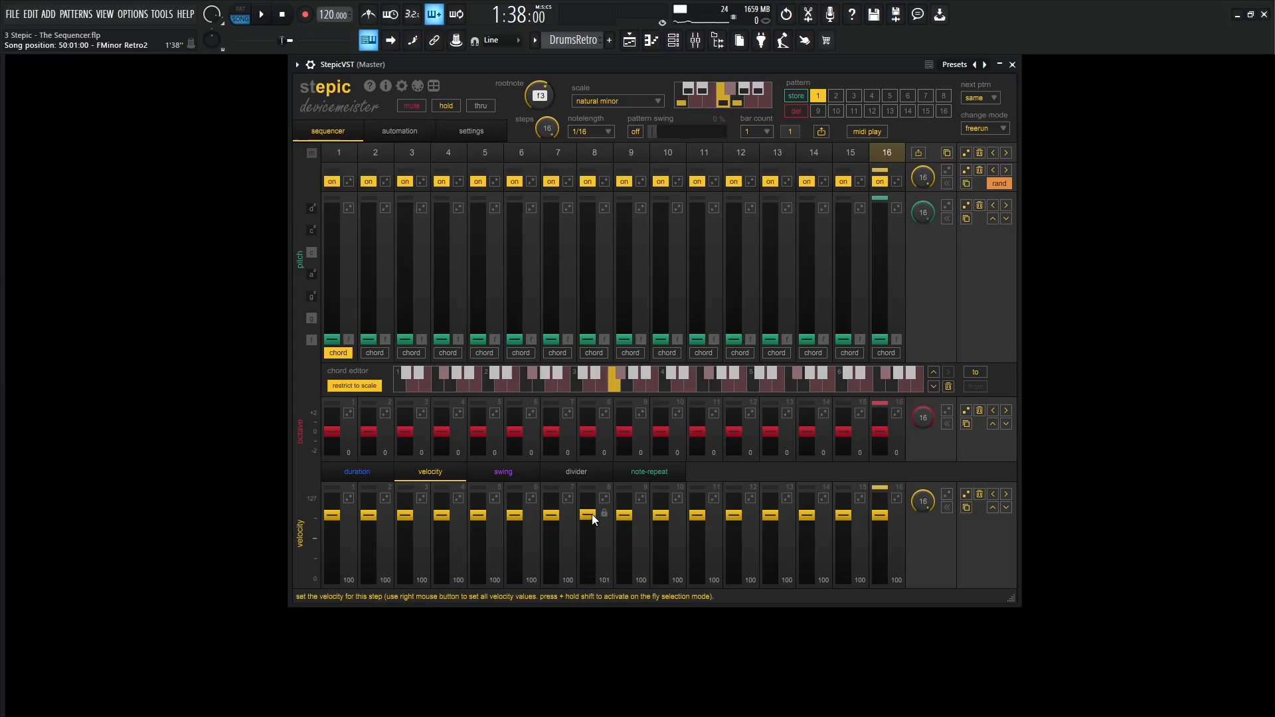
pyautogui.moveTo(588, 520); pyautogui.dragTo(595, 470)
pyautogui.moveTo(601, 530)
pyautogui.mouseDown()
pyautogui.moveTo(605, 601)
pyautogui.moveTo(584, 515)
pyautogui.mouseUp()
# Open the STP-Hive synth, try the Amp Envelope 1 velocity amount ending at 100, and return to Stepic
pyautogui.press('F6')
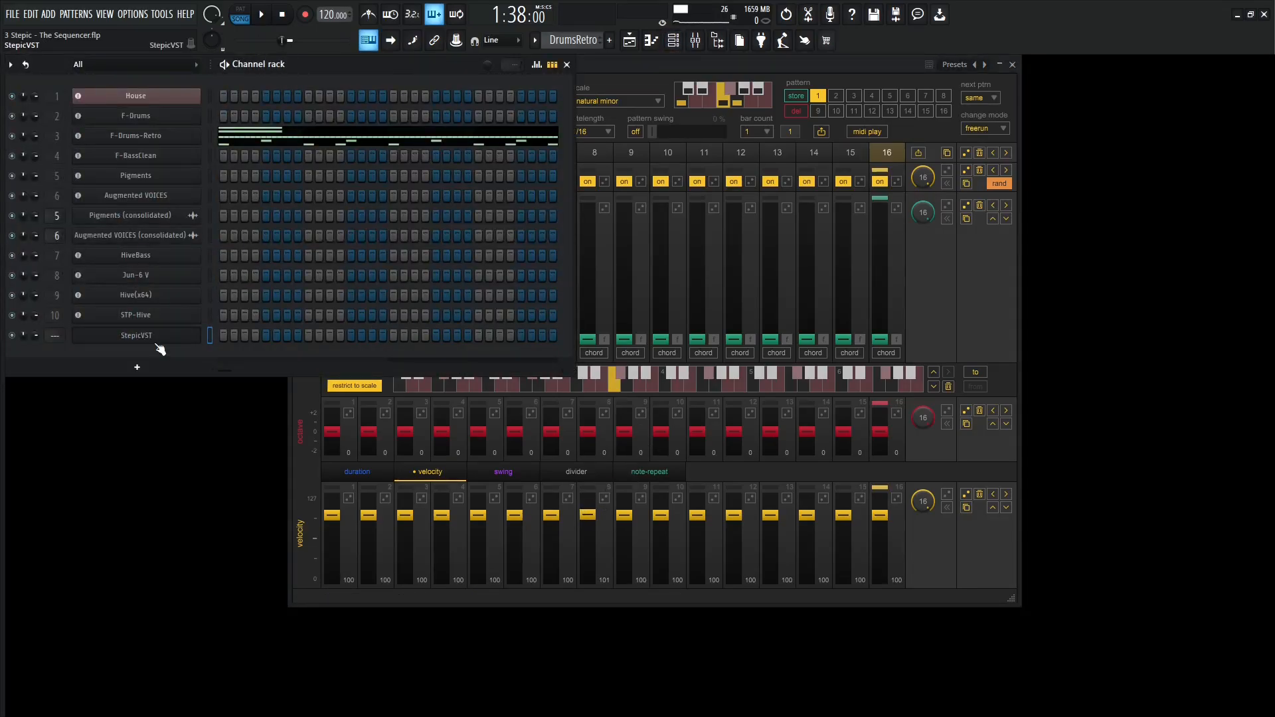
pyautogui.click(146, 320)
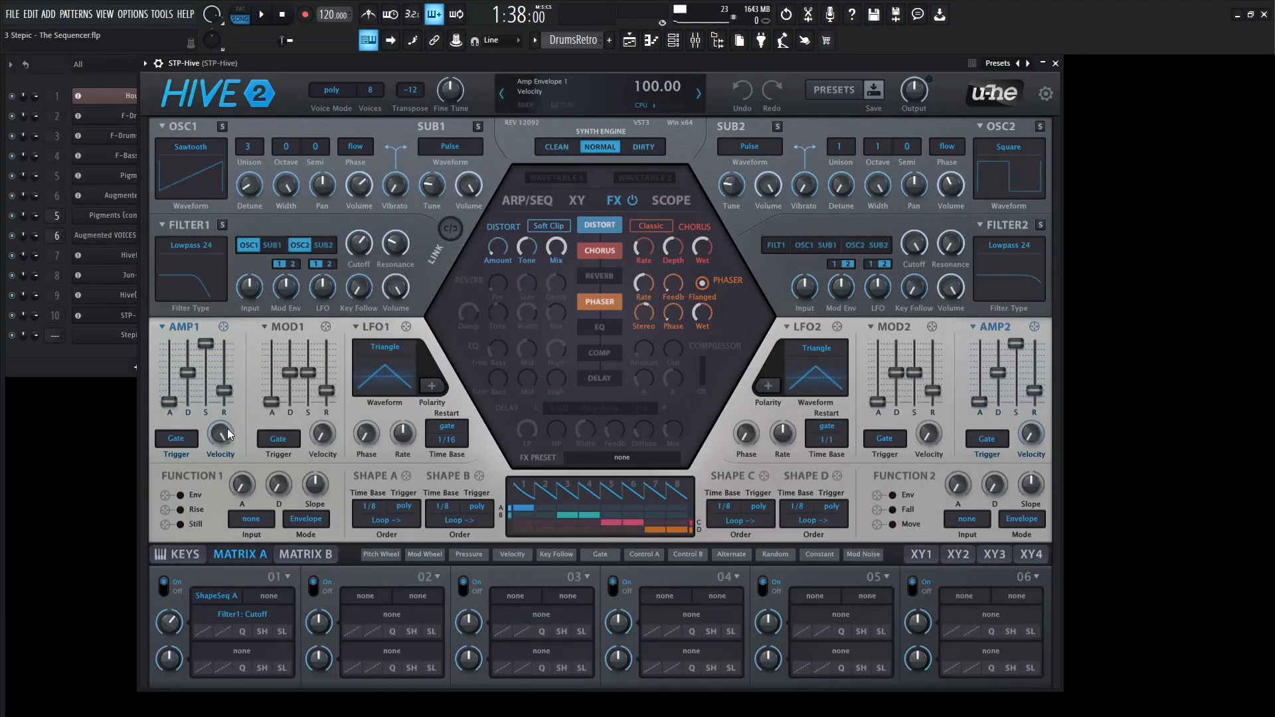
pyautogui.moveTo(229, 435); pyautogui.dragTo(236, 362)
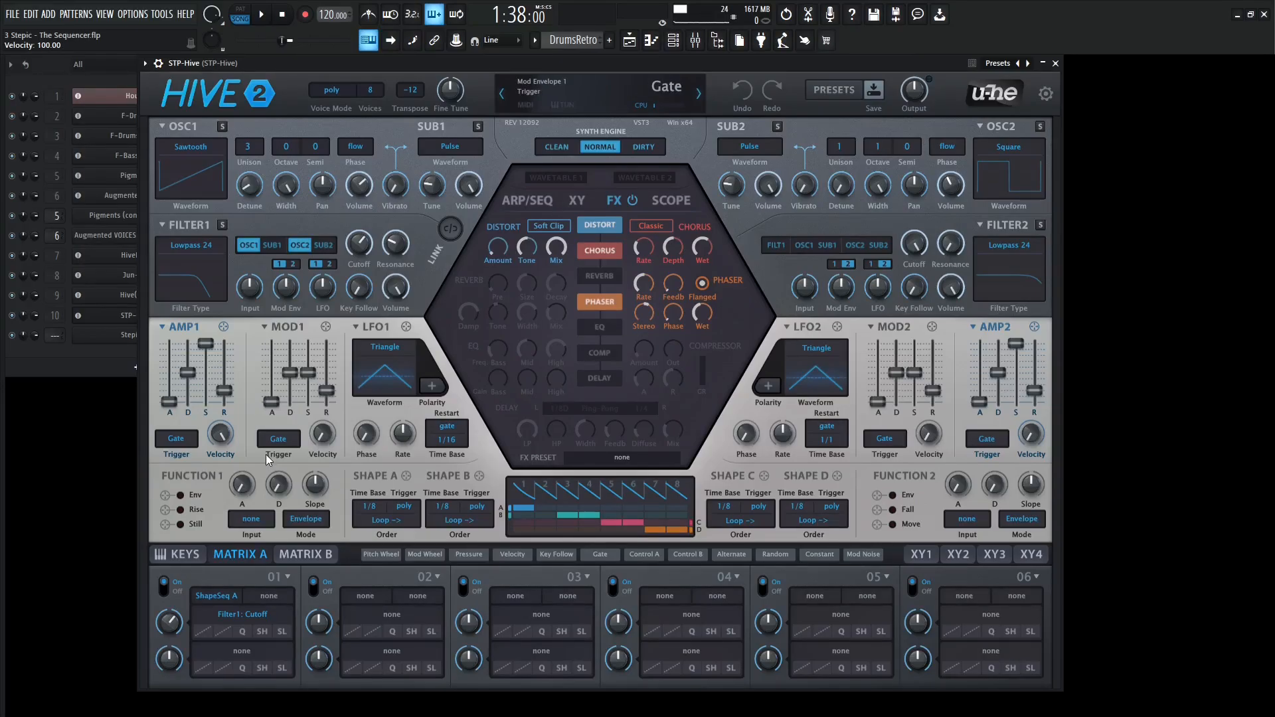
pyautogui.press('F6')
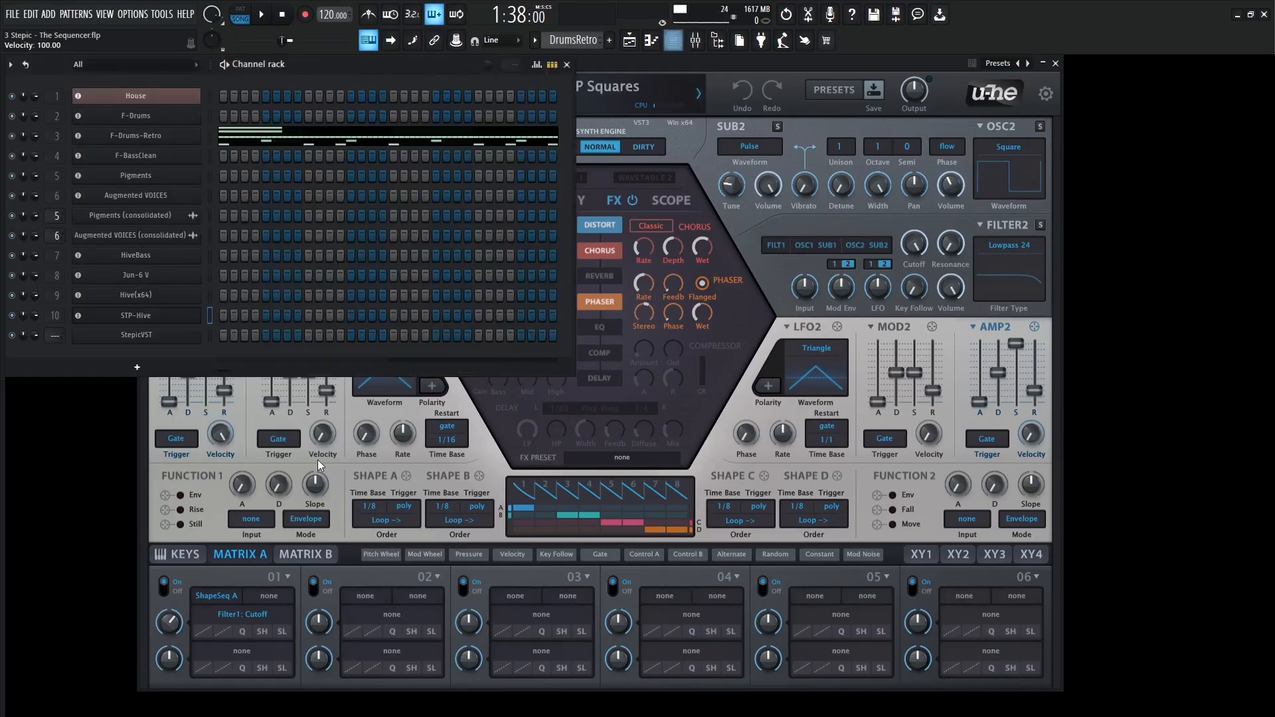
pyautogui.click(139, 336)
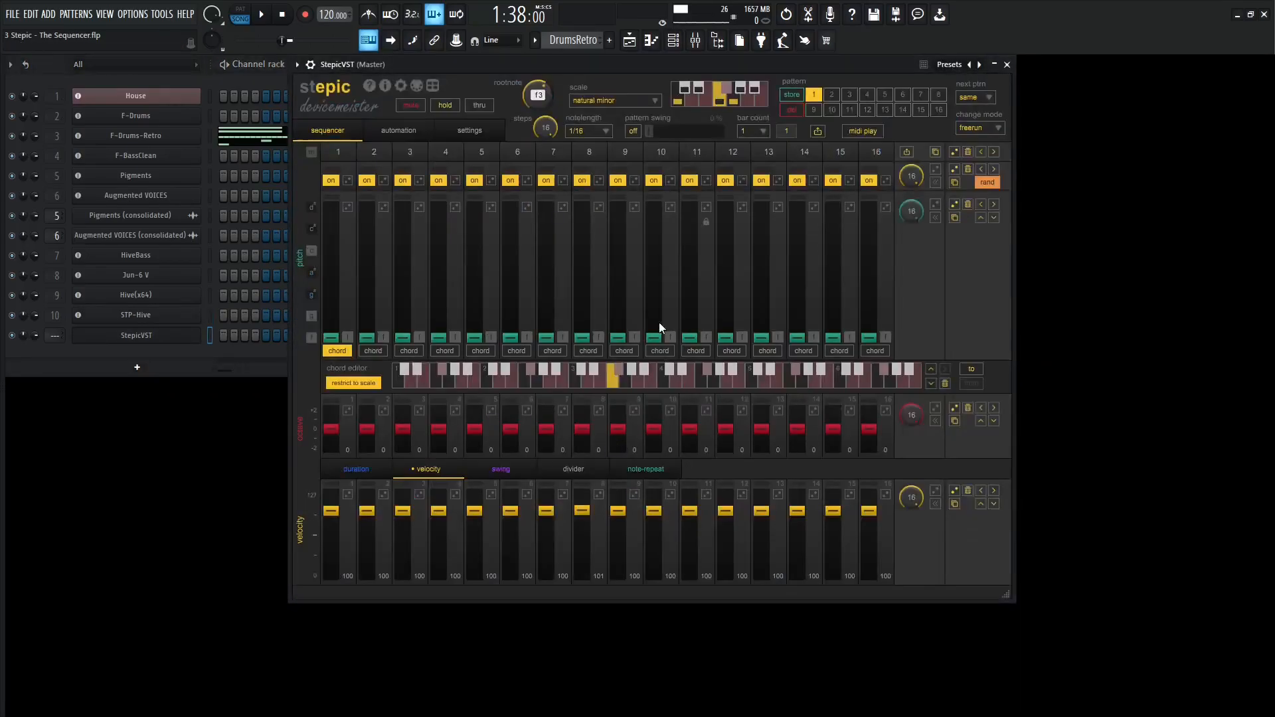
# Set the velocity of all steps to 61 during playback and stop playback
pyautogui.press('F9')
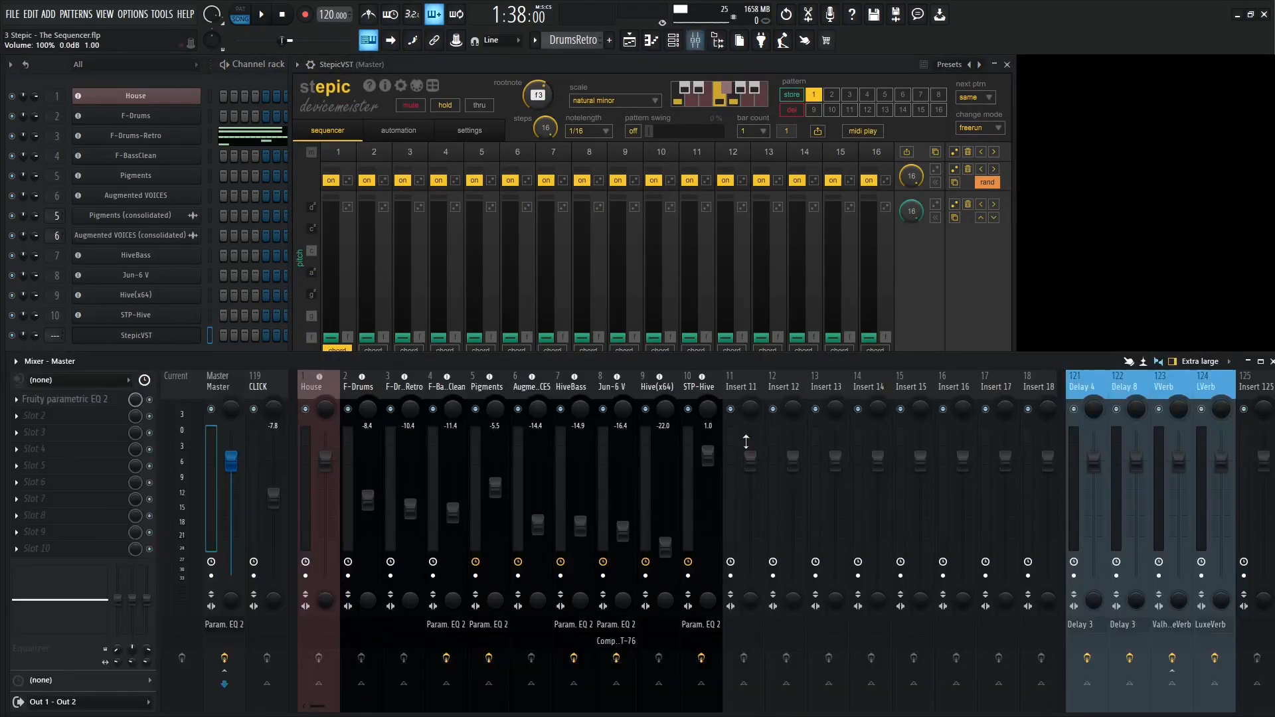
pyautogui.press('F9')
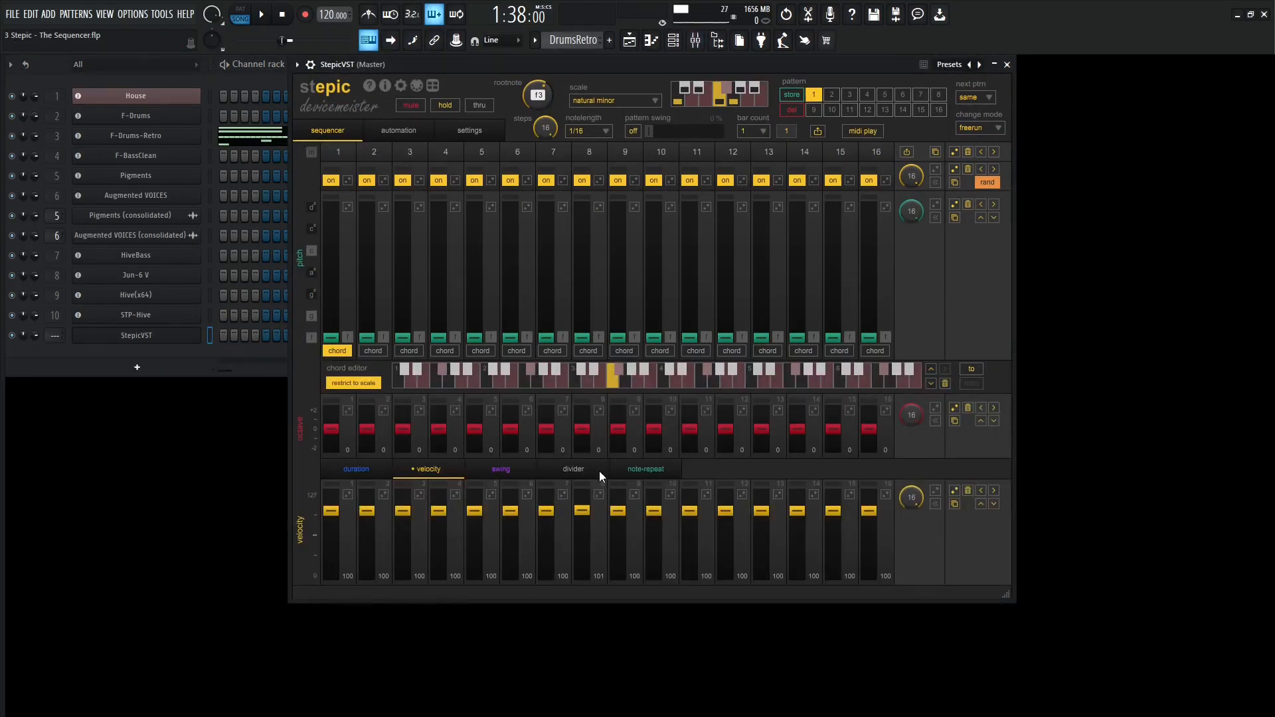
pyautogui.press('space')
pyautogui.rightClick(548, 536)
pyautogui.moveTo(547, 536)
pyautogui.mouseDown()
pyautogui.moveTo(553, 572)
pyautogui.moveTo(552, 494)
pyautogui.moveTo(557, 559)
pyautogui.moveTo(556, 521)
pyautogui.moveTo(545, 538)
pyautogui.mouseUp()
pyautogui.press('space')
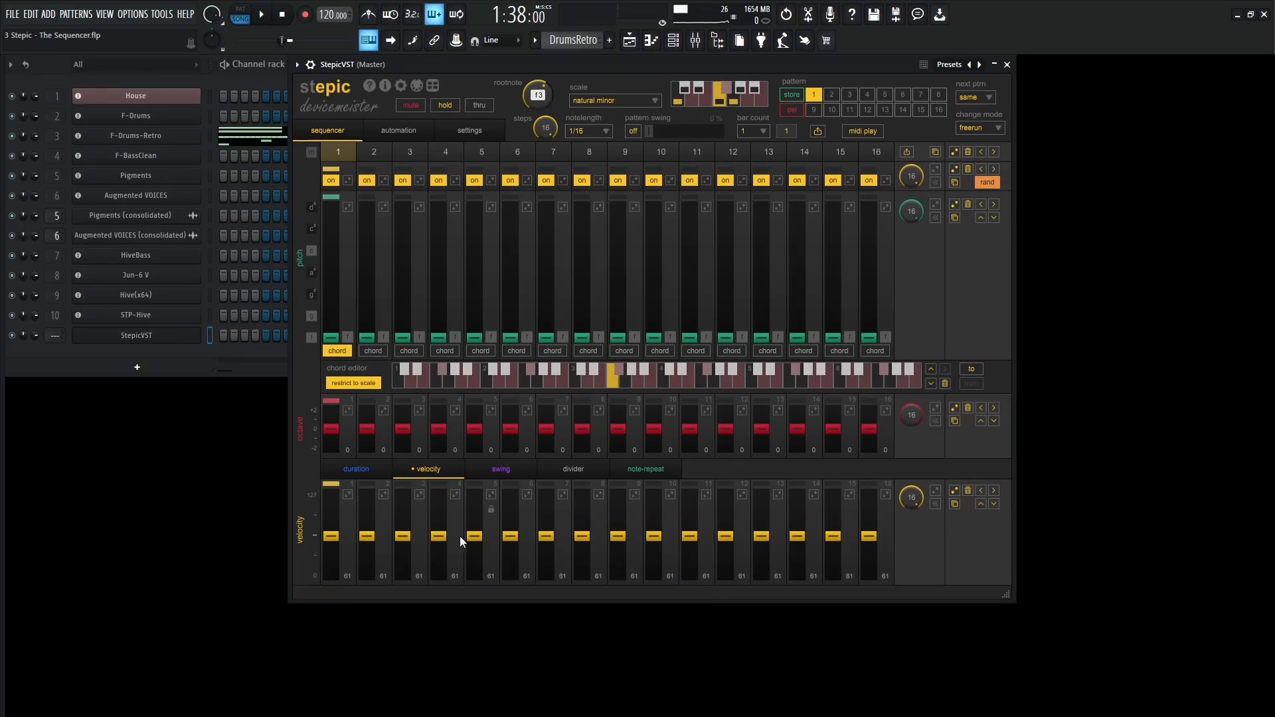
# Accent the pattern by setting the velocity of step 3 to 115, step 6 to 104, step 9 to 97, step 12 to 103 and step 15 to 105
pyautogui.moveTo(402, 536); pyautogui.dragTo(403, 500)
pyautogui.click(511, 508)
pyautogui.moveTo(625, 532); pyautogui.dragTo(625, 513)
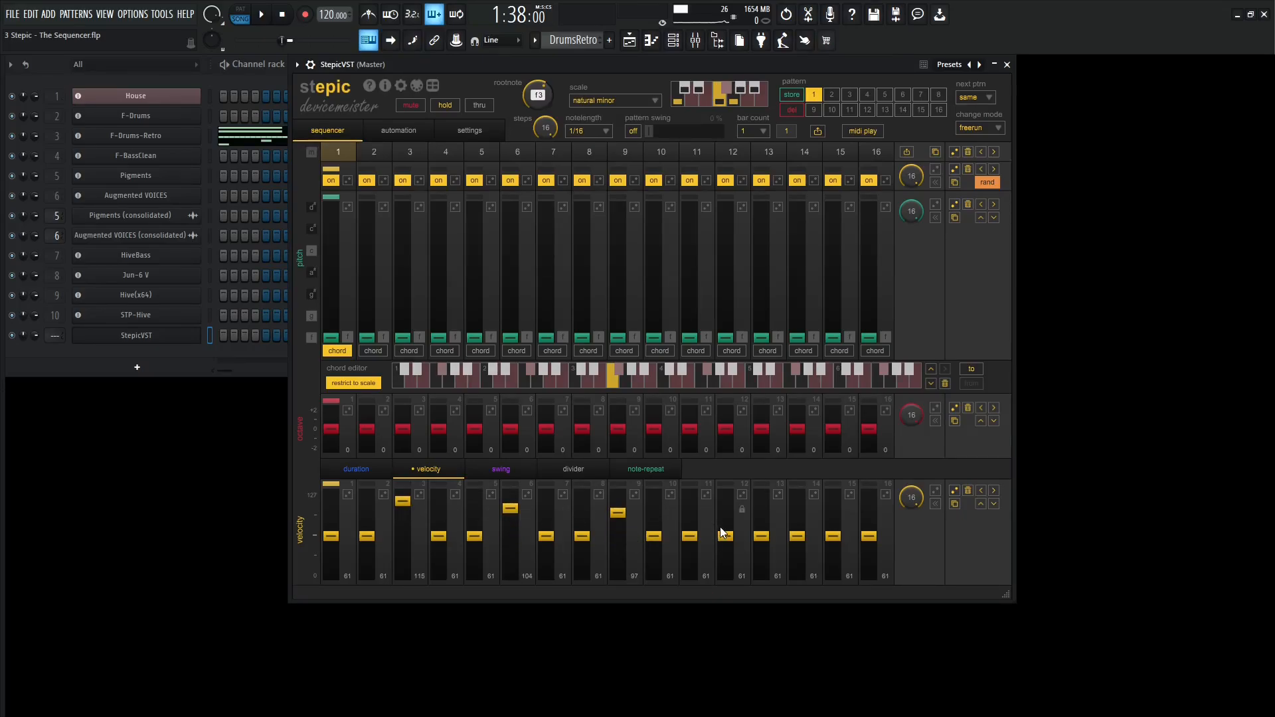
pyautogui.click(727, 508)
pyautogui.click(838, 511)
pyautogui.moveTo(837, 511); pyautogui.dragTo(838, 507)
# Raise the pitch of steps 3 and 6 to A#, step 9 to C#, step 12 to C and step 15 to G#, starting playback meanwhile
pyautogui.moveTo(404, 328); pyautogui.dragTo(402, 271)
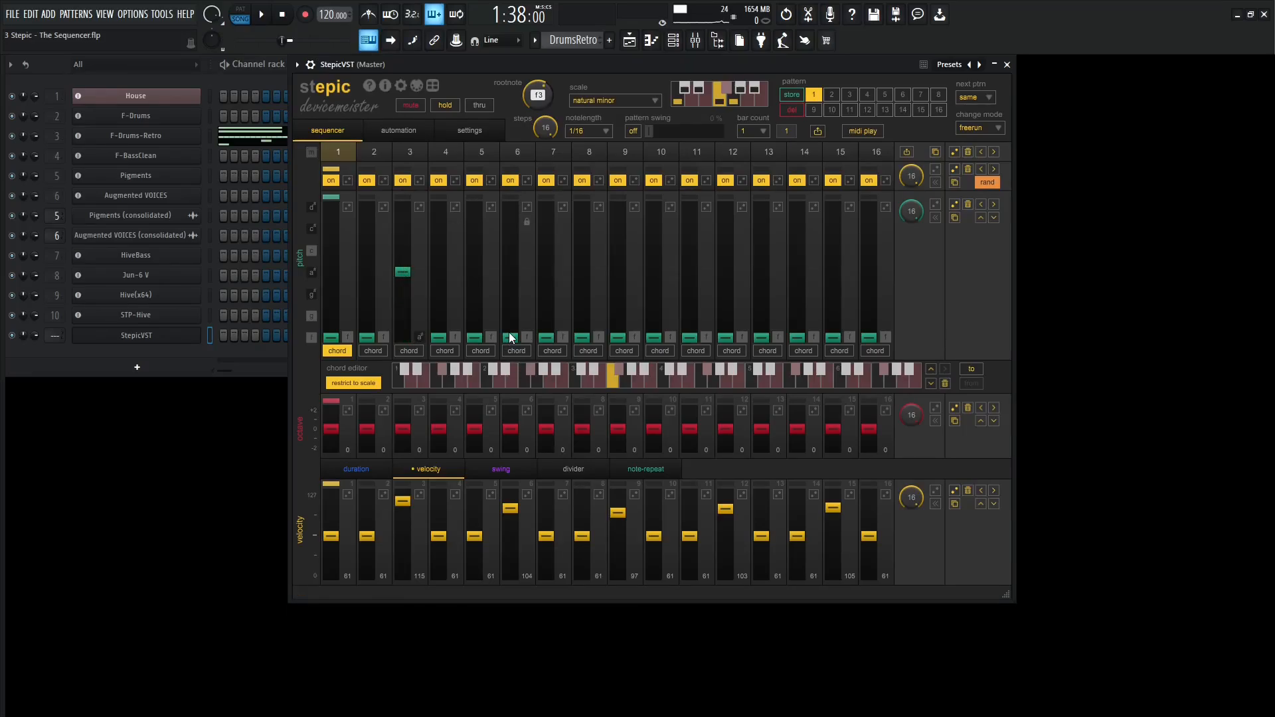
pyautogui.moveTo(510, 337); pyautogui.dragTo(513, 272)
pyautogui.press('space')
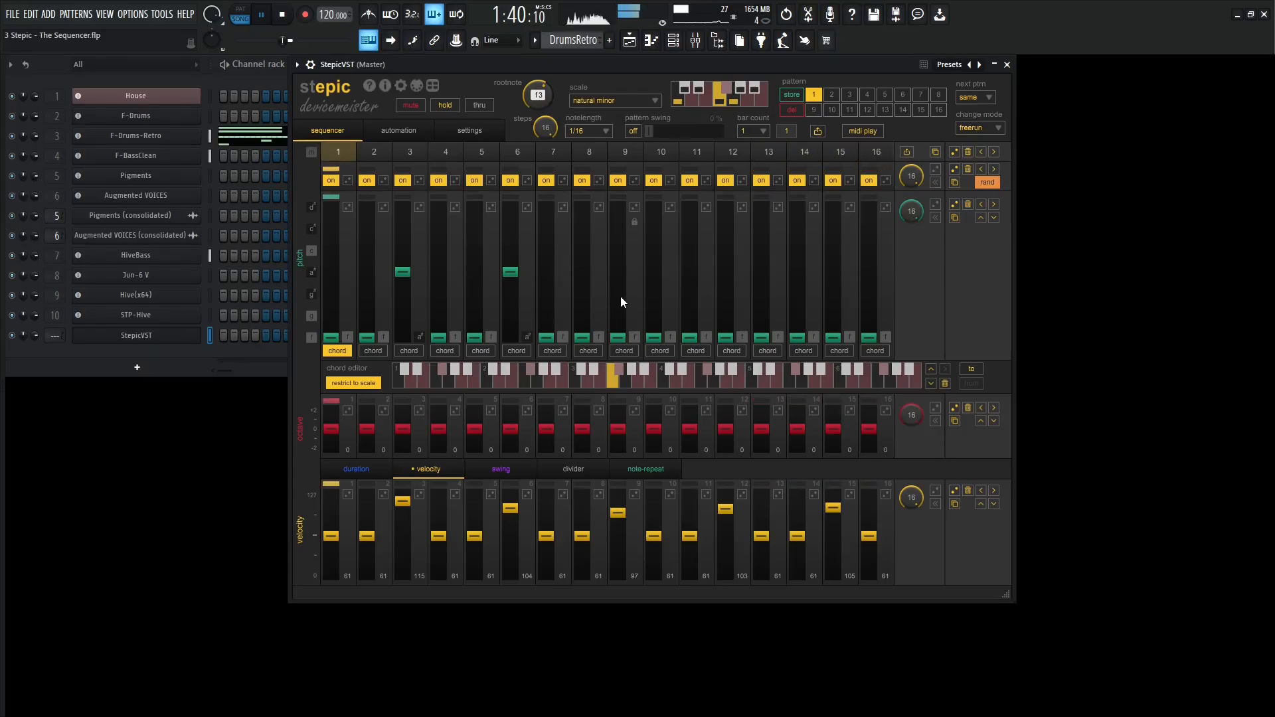
pyautogui.moveTo(617, 337); pyautogui.dragTo(624, 229)
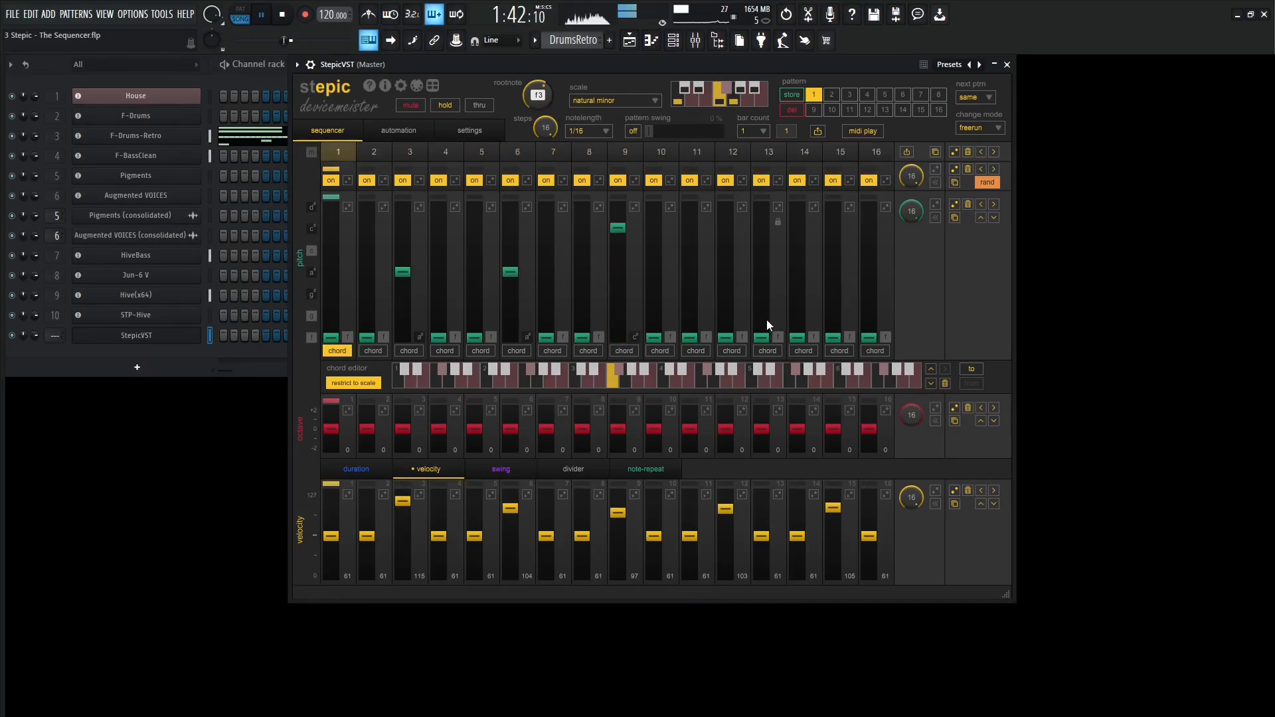
pyautogui.moveTo(725, 337); pyautogui.dragTo(726, 251)
pyautogui.click(835, 284)
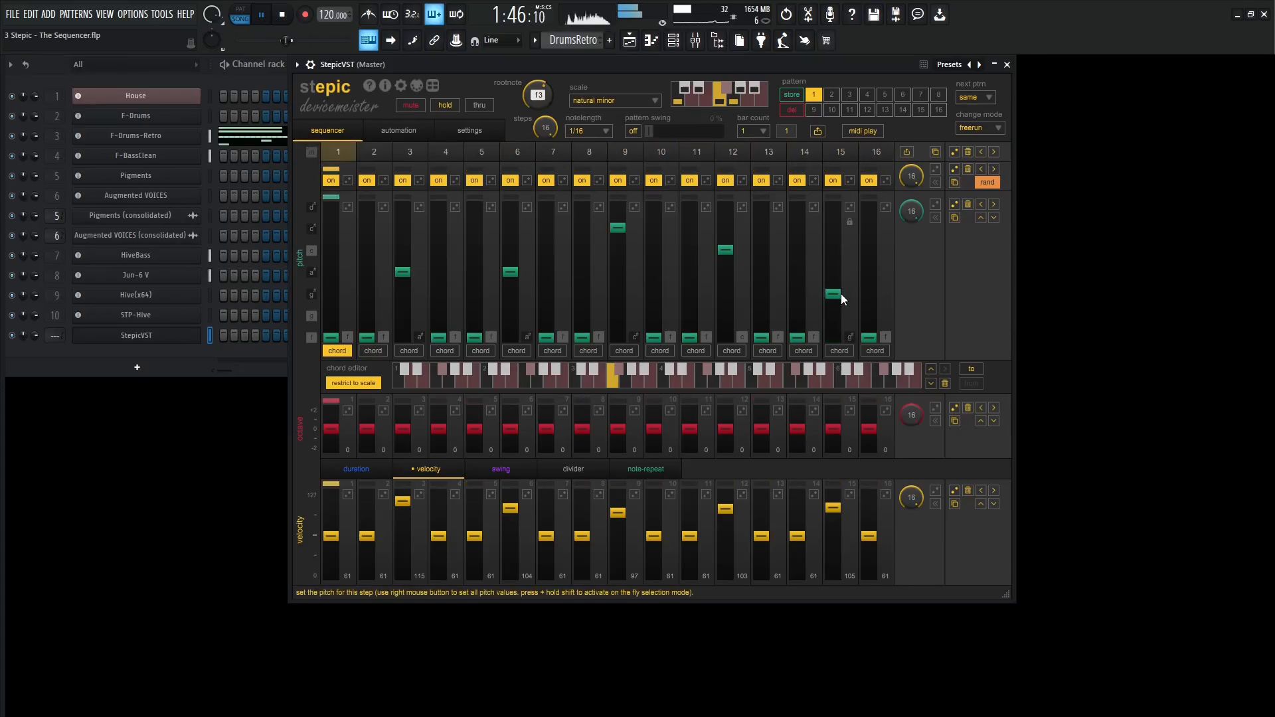
# Strengthen the accents to velocity 115 on step 9, 111 on step 12, 116 on step 15 and 117 on step 6, and stop playback
pyautogui.click(619, 507)
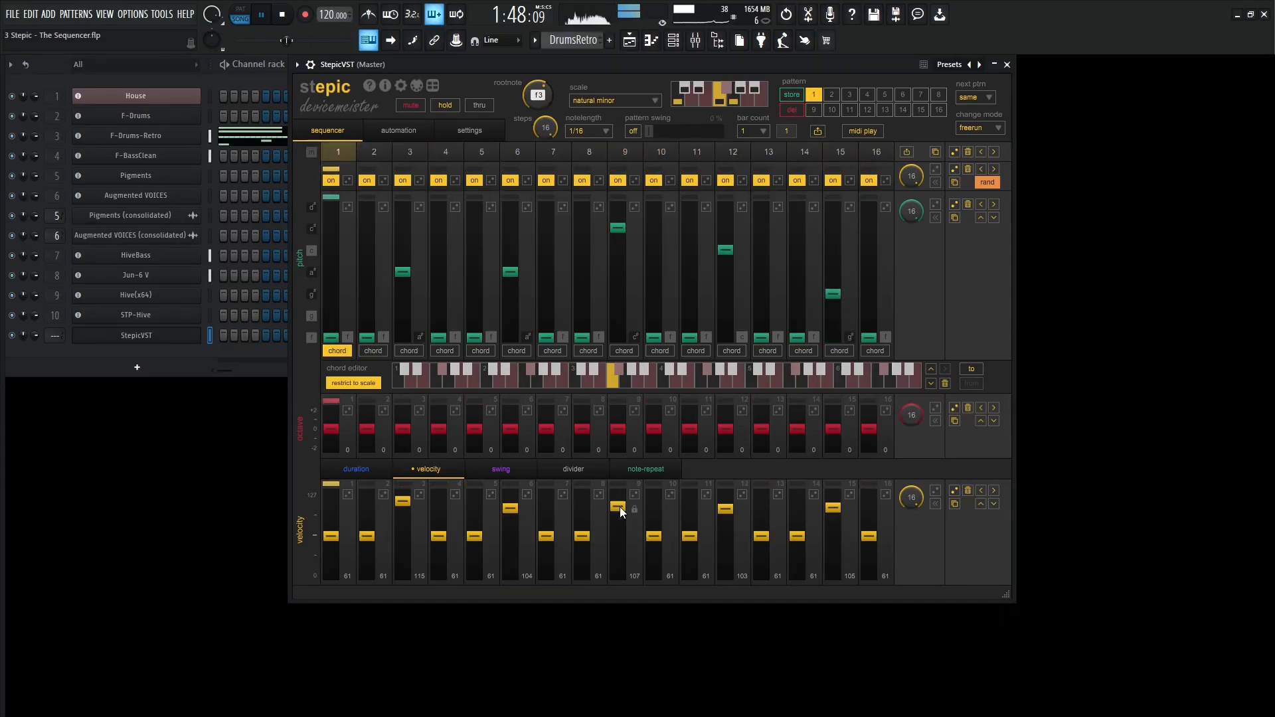
pyautogui.moveTo(620, 507); pyautogui.dragTo(619, 502)
pyautogui.moveTo(727, 510); pyautogui.dragTo(727, 505)
pyautogui.moveTo(831, 509); pyautogui.dragTo(835, 500)
pyautogui.moveTo(512, 508); pyautogui.dragTo(520, 502)
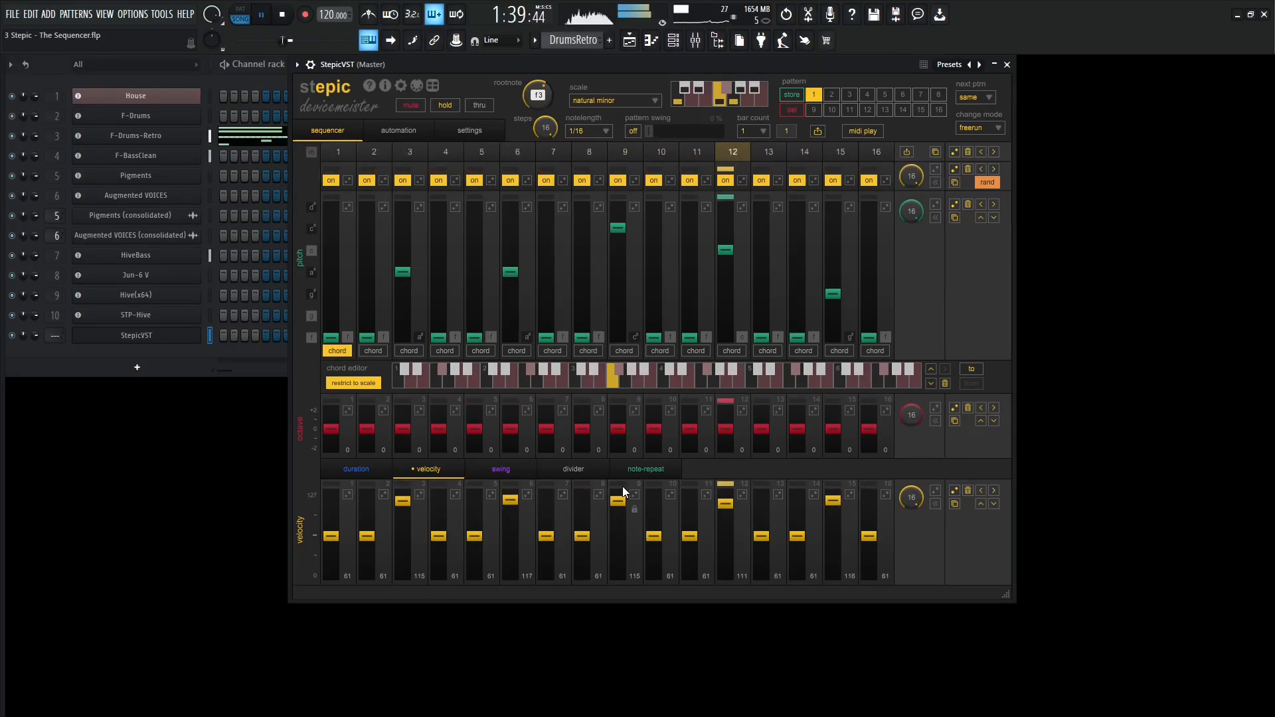
pyautogui.press('space')
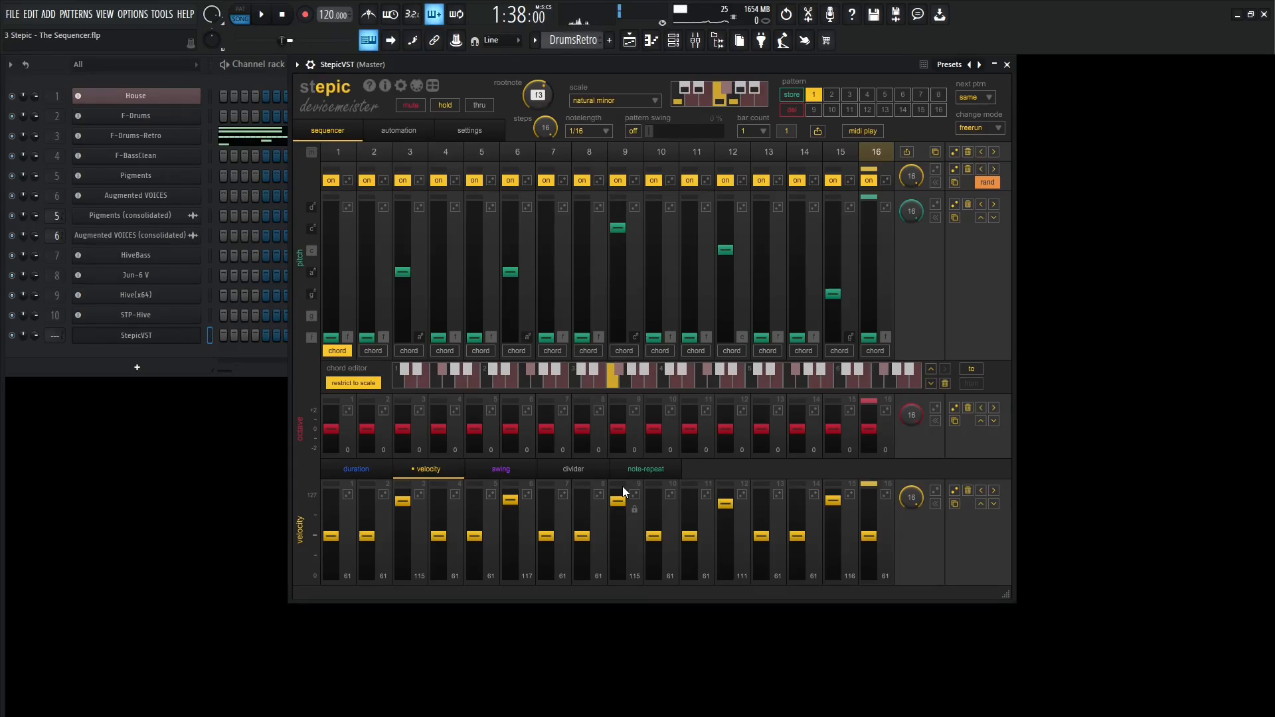
# Unsolo the STP-Hive track in the mixer, return to Stepic and play the pattern in the full mix
pyautogui.press('F9')
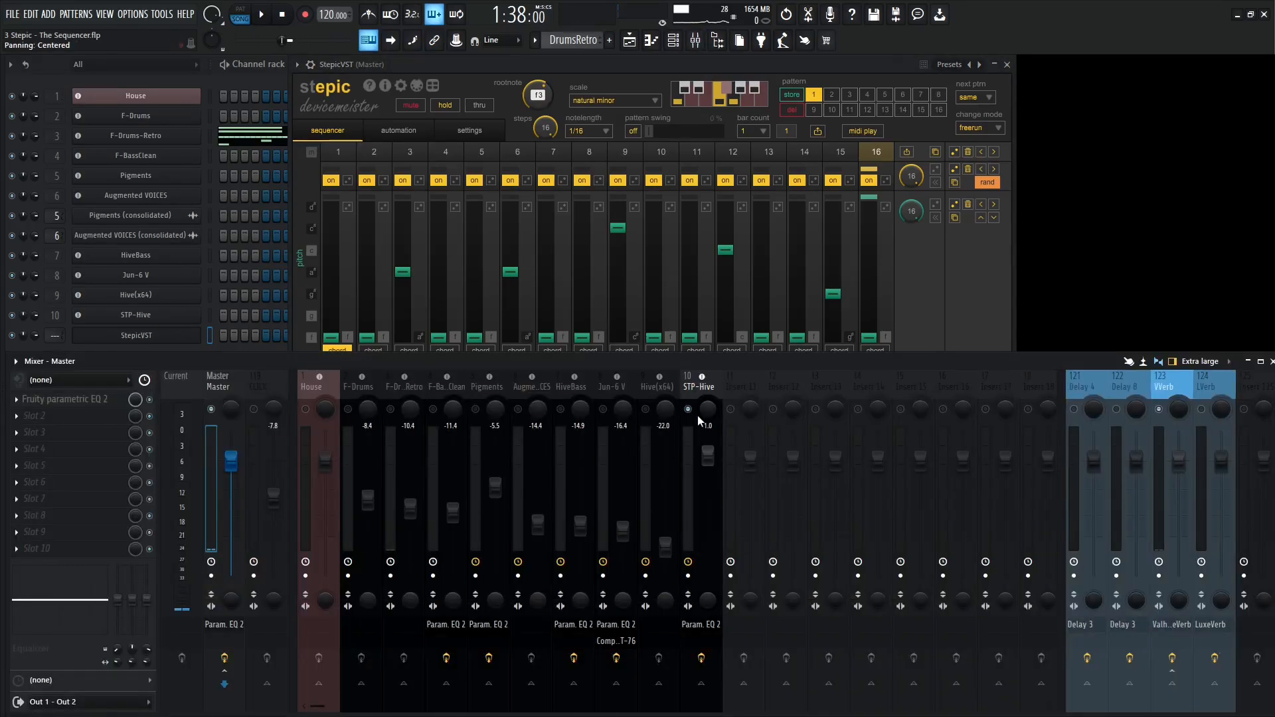
pyautogui.rightClick(696, 412)
pyautogui.press('Escape')
pyautogui.press('F9')
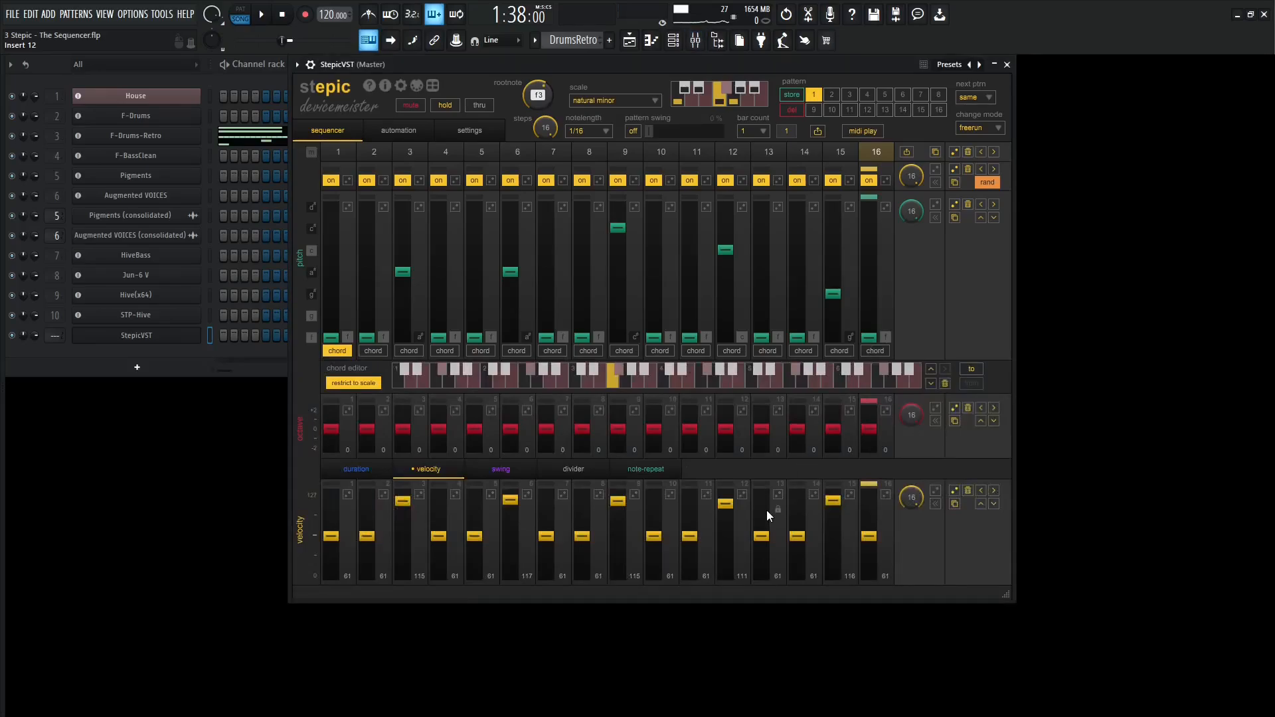
pyautogui.press('space')
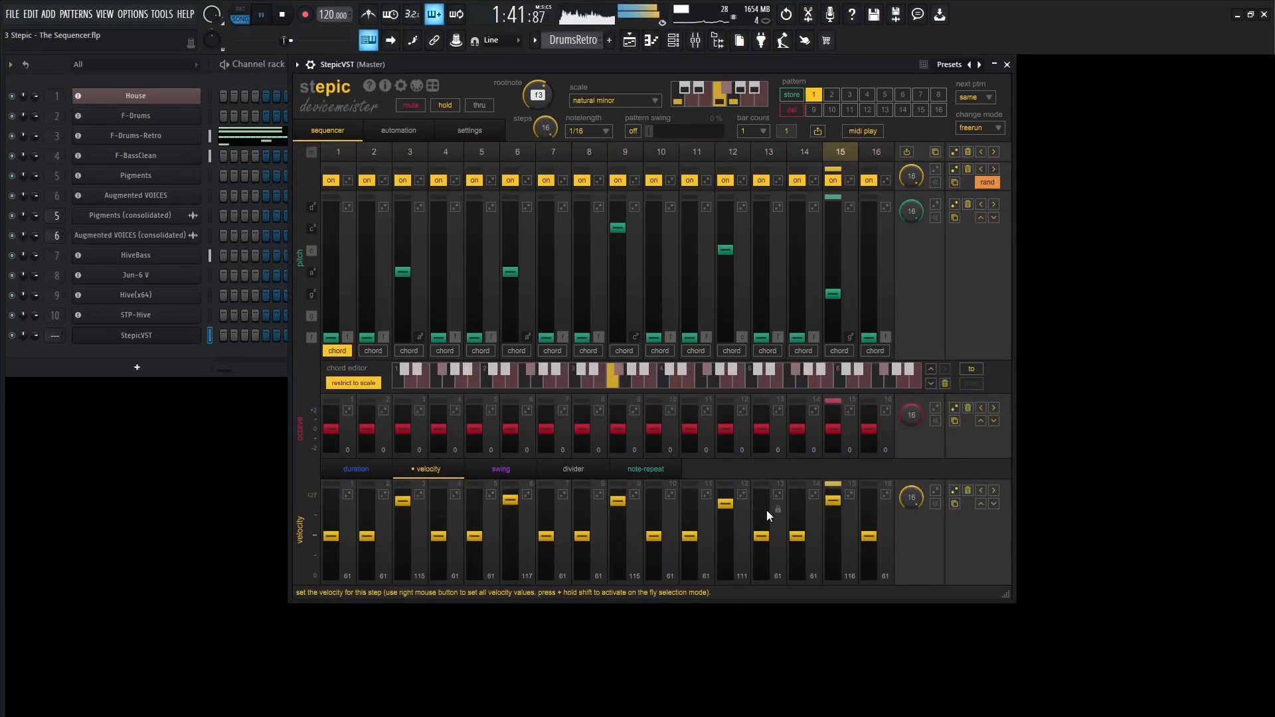
# Raise step 16 to pitch G with a velocity of 122 during playback, and stop playback
pyautogui.moveTo(865, 337); pyautogui.dragTo(870, 316)
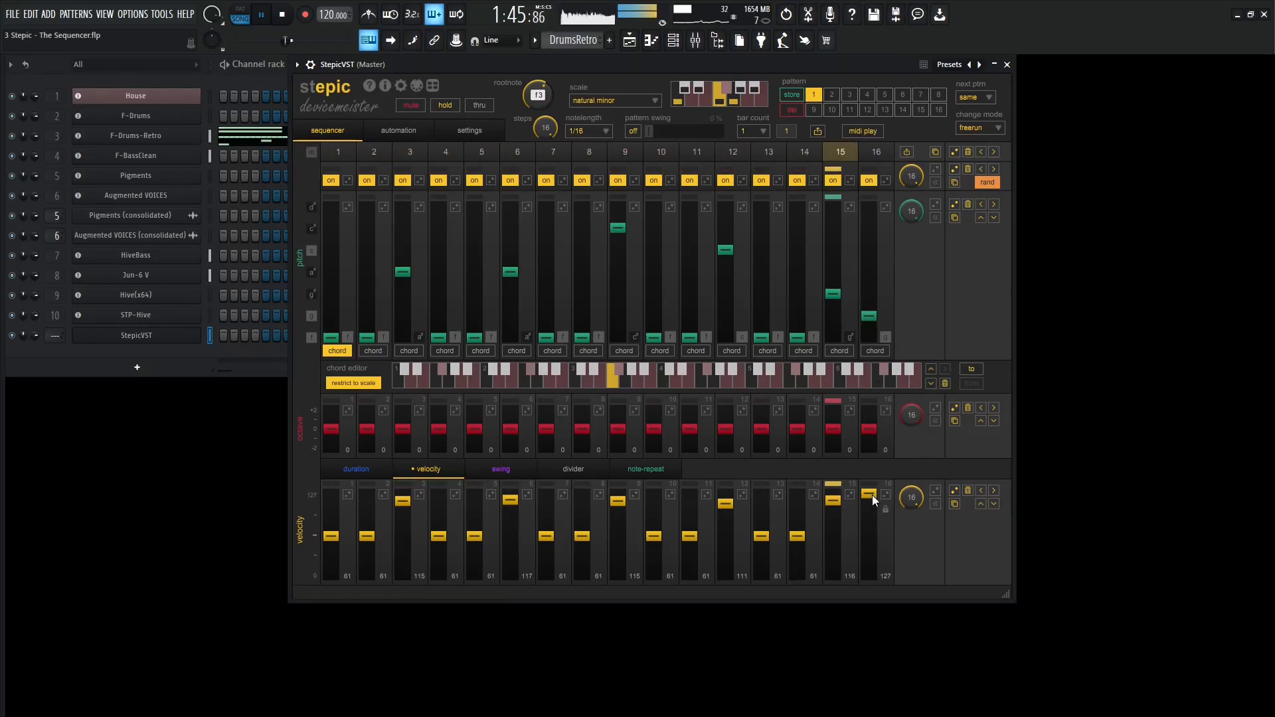
pyautogui.click(871, 496)
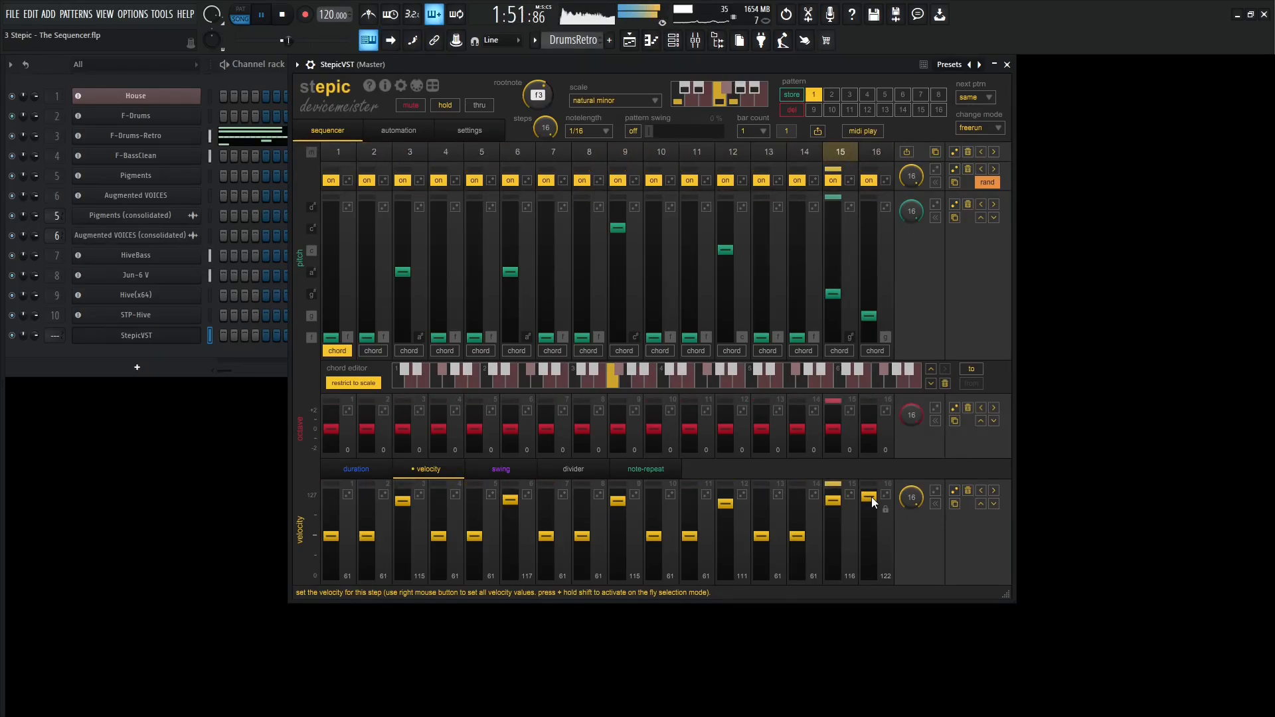
pyautogui.press('space')
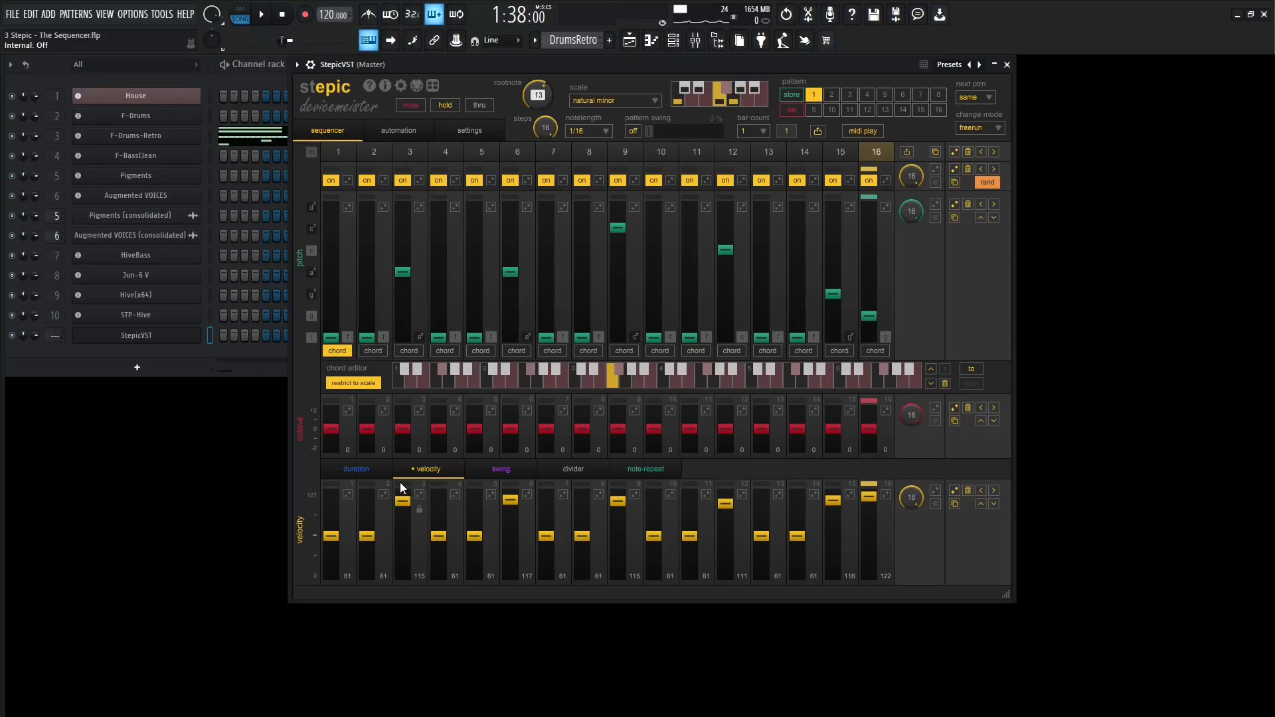
# Show the duration lane and slightly shorten the duration of step 6
pyautogui.click(357, 470)
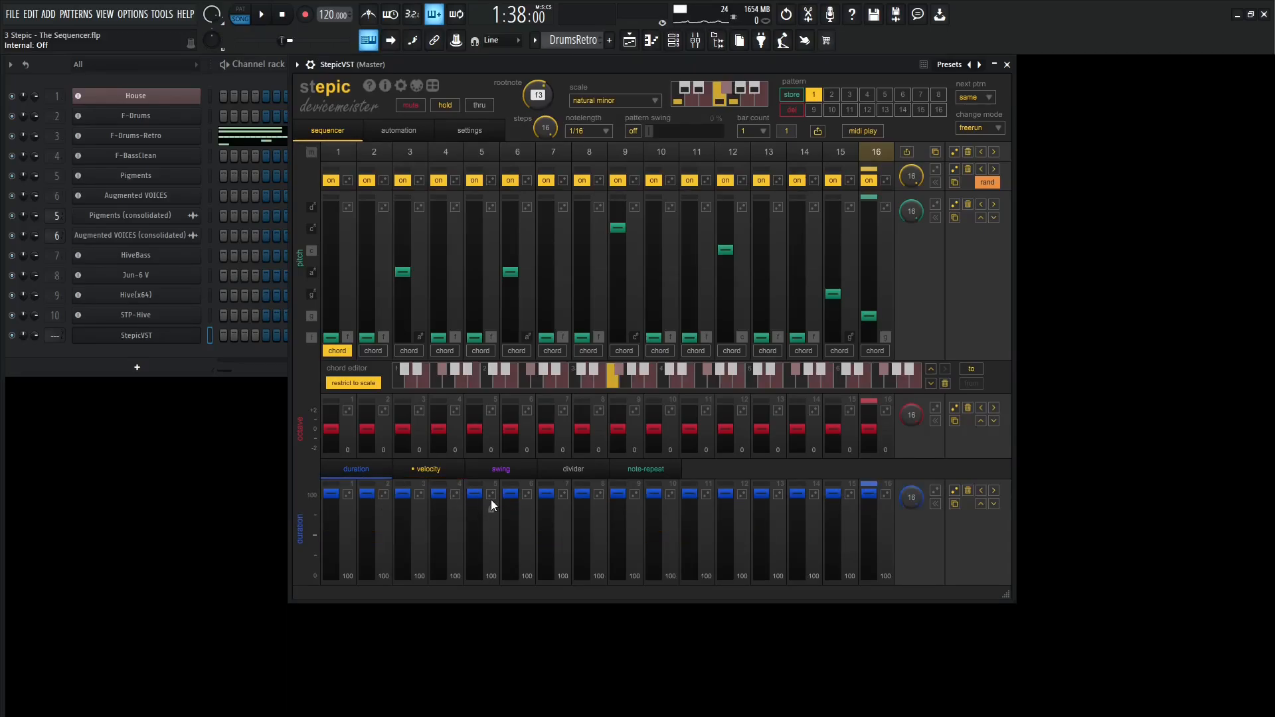
pyautogui.moveTo(509, 494); pyautogui.dragTo(512, 508)
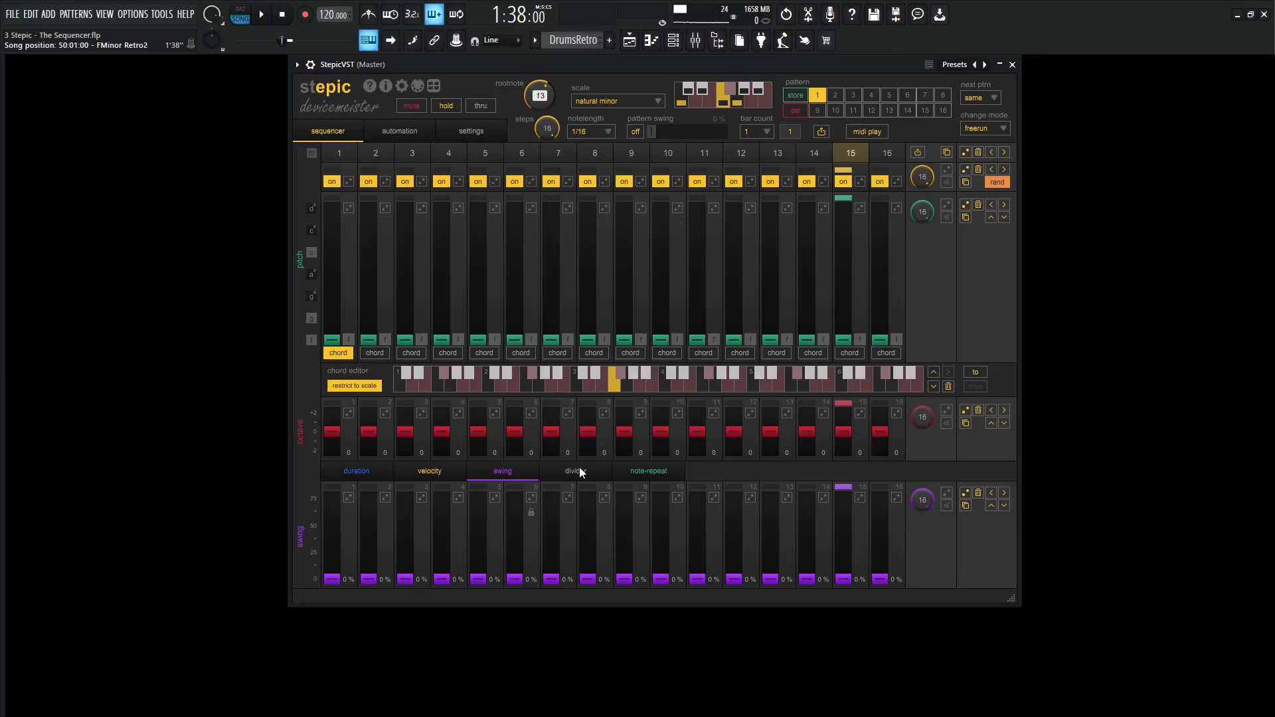
# Raise the pitch of steps 3 and 6 to G and steps 11 and 14 to G# during playback, and stop playback
pyautogui.press('space')
pyautogui.moveTo(406, 337); pyautogui.dragTo(413, 317)
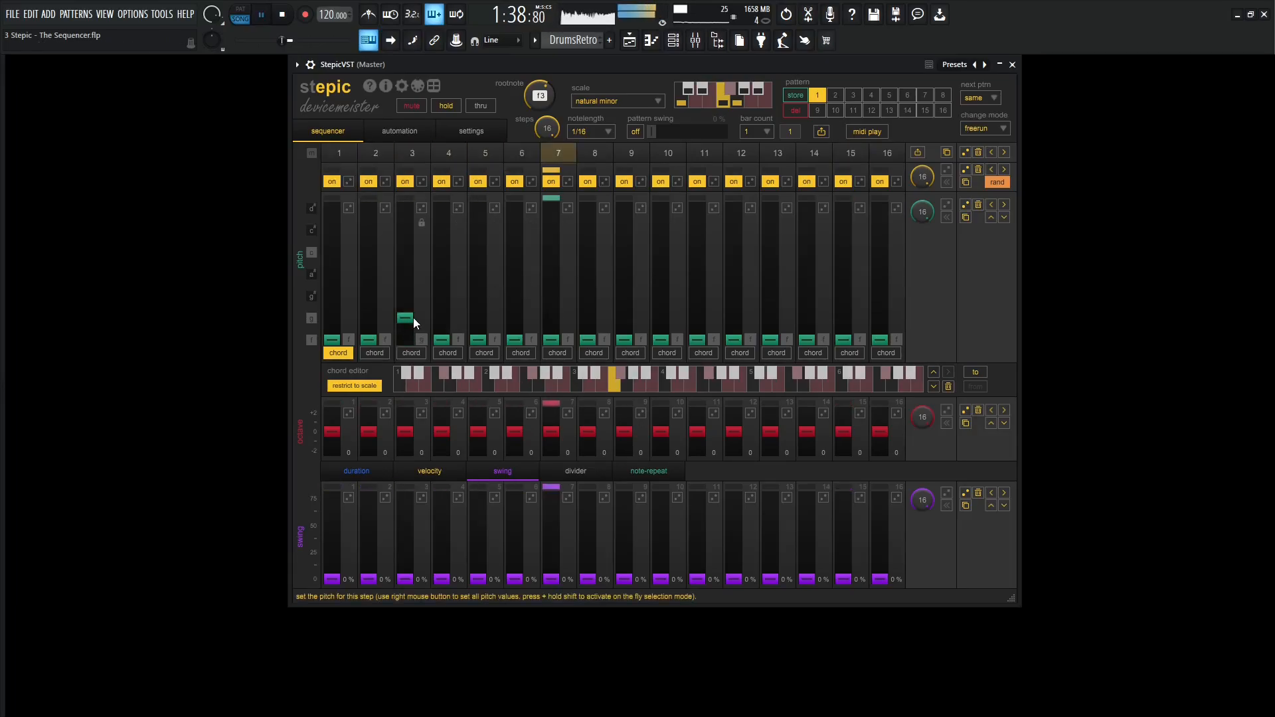
pyautogui.moveTo(511, 340); pyautogui.dragTo(516, 321)
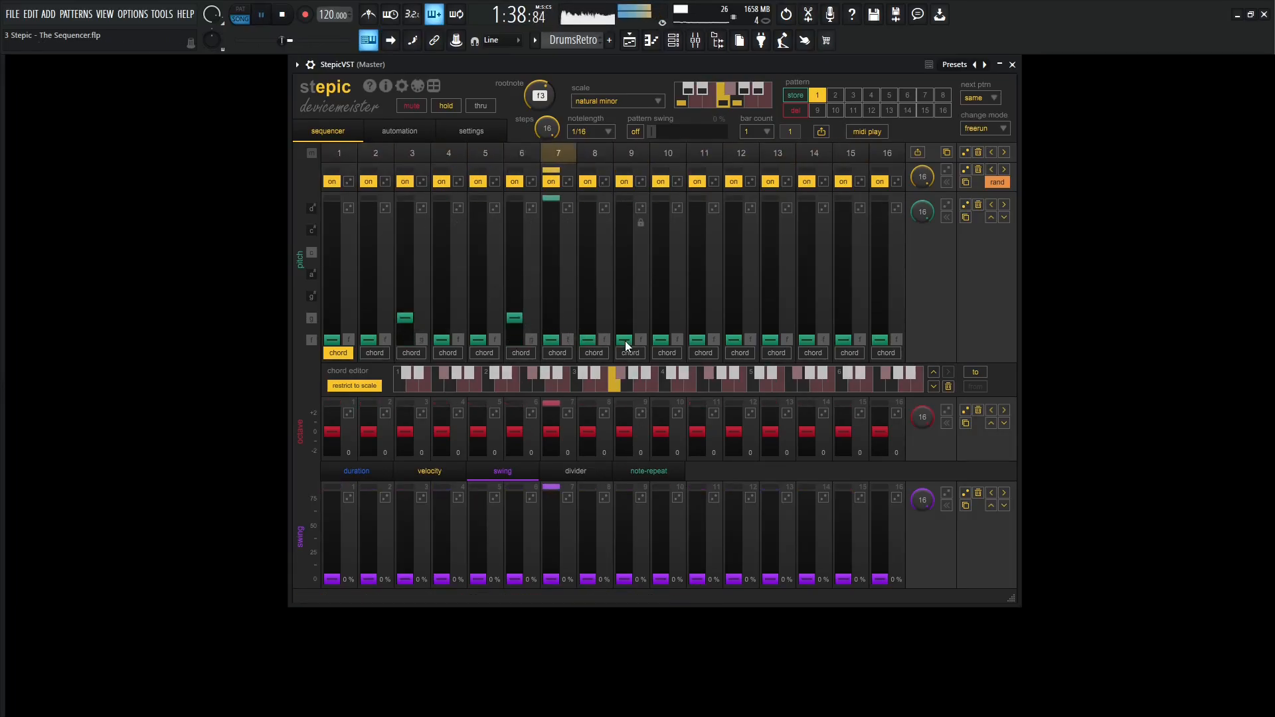
pyautogui.moveTo(697, 340); pyautogui.dragTo(696, 297)
pyautogui.moveTo(806, 339); pyautogui.dragTo(806, 296)
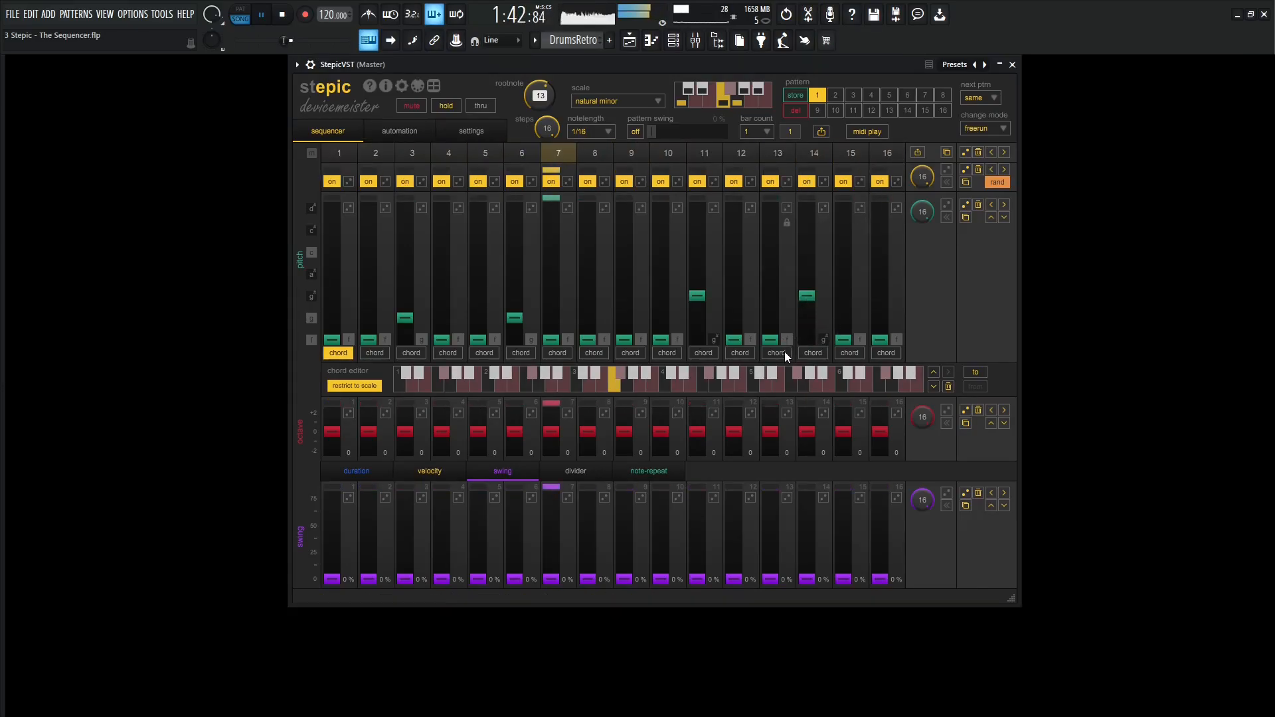
pyautogui.press('space')
# Solo the STP-Hive track in the mixer, return to Stepic and briefly audition the pattern
pyautogui.press('F9')
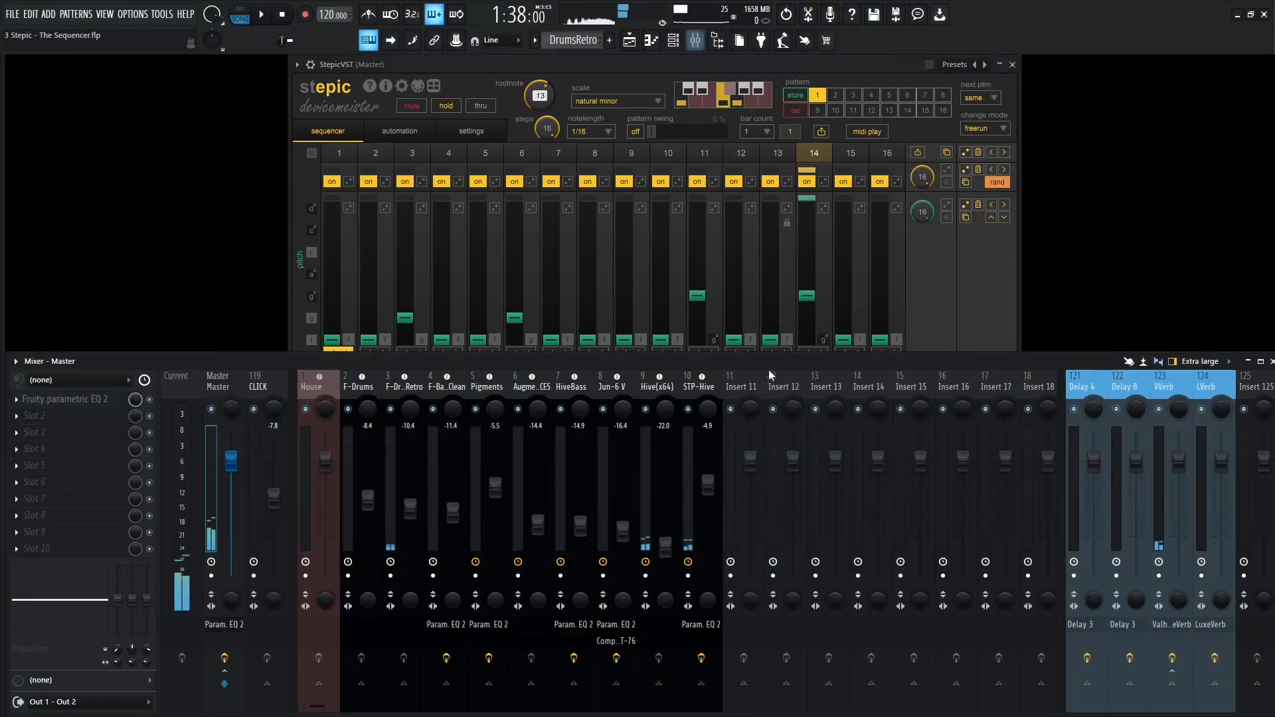
pyautogui.click(976, 288)
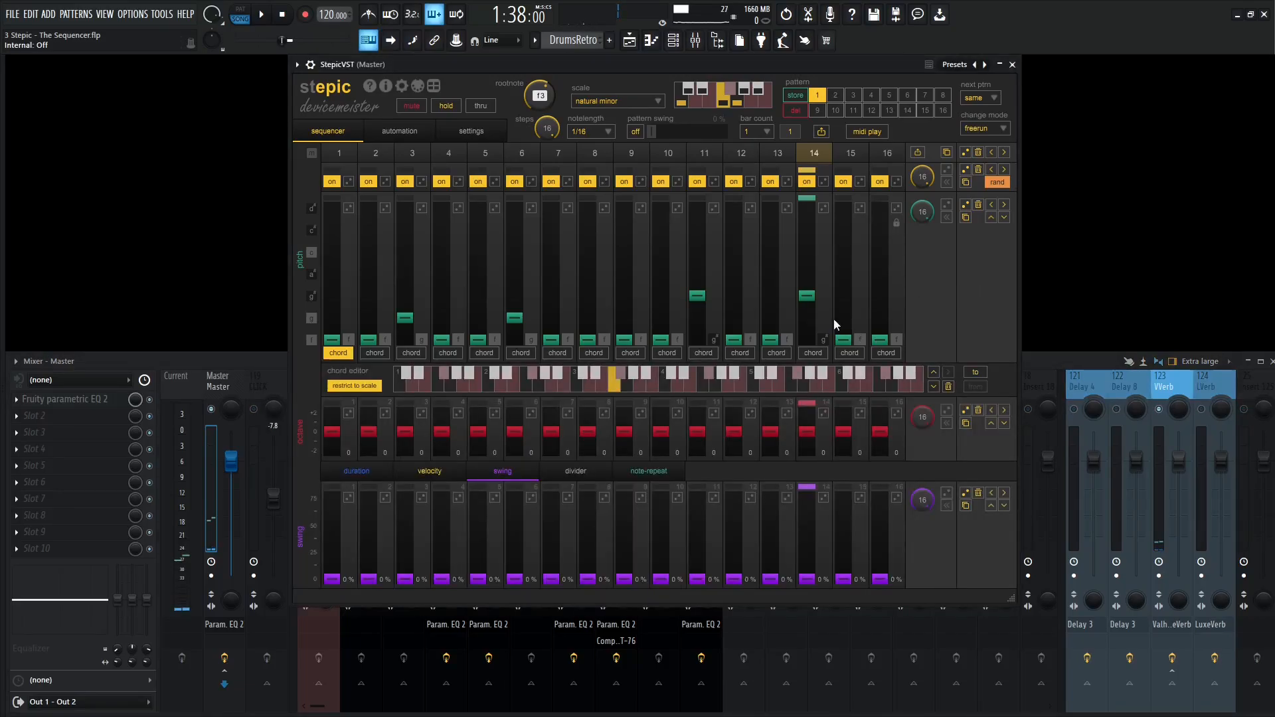
pyautogui.press('F9')
pyautogui.press('space')
pyautogui.click(548, 338)
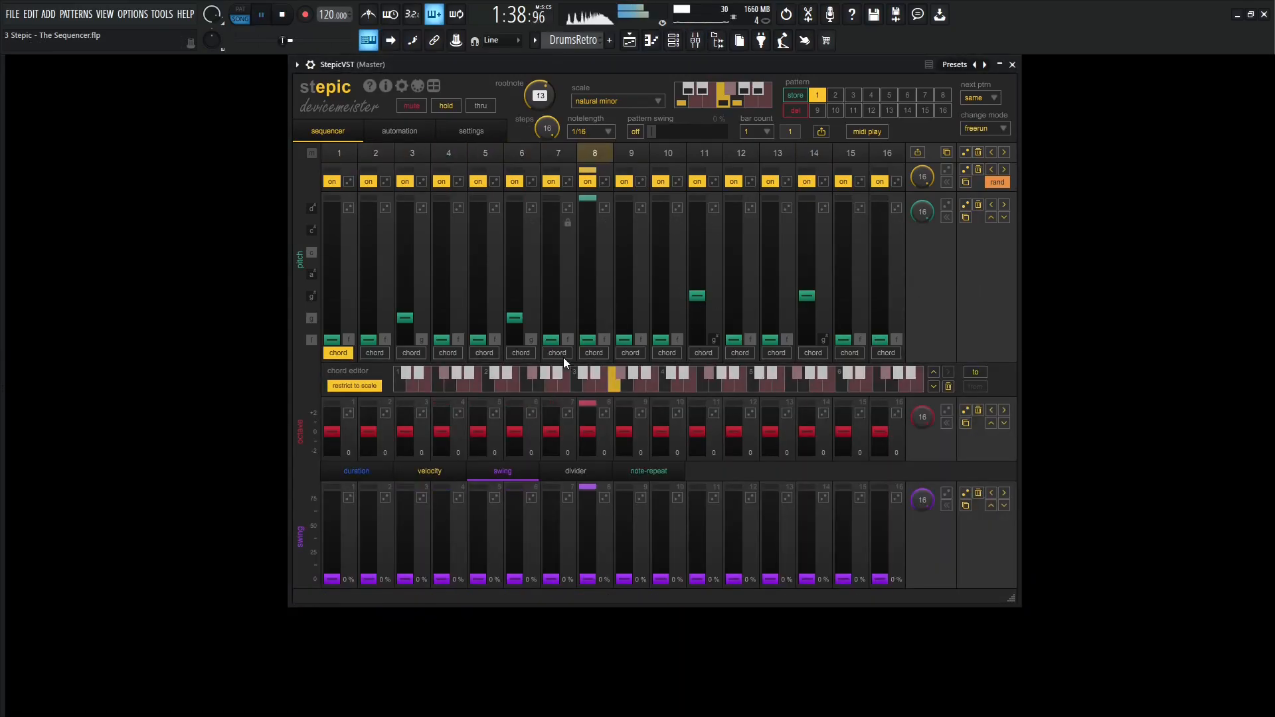
pyautogui.press('space')
# Set the swing of step 2 to 30% and step 4 to 14%, and audition the result
pyautogui.moveTo(369, 580); pyautogui.dragTo(369, 551)
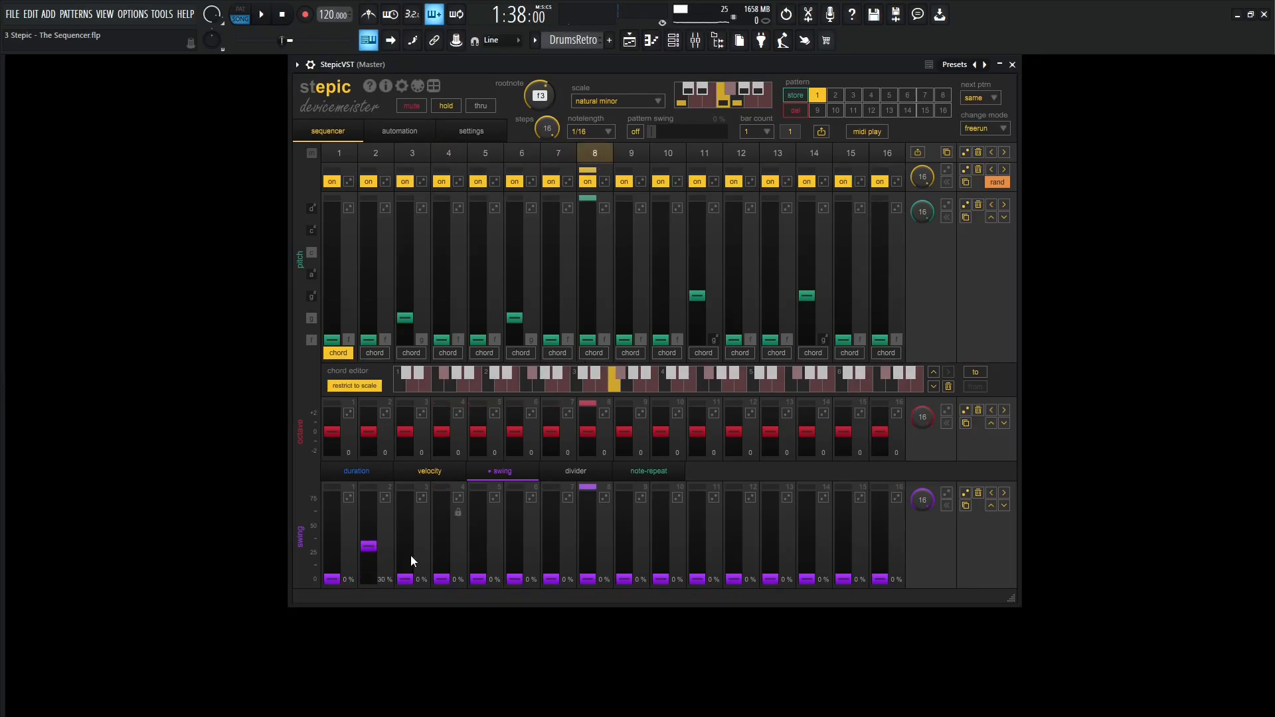
pyautogui.moveTo(448, 579); pyautogui.dragTo(449, 563)
pyautogui.press('space')
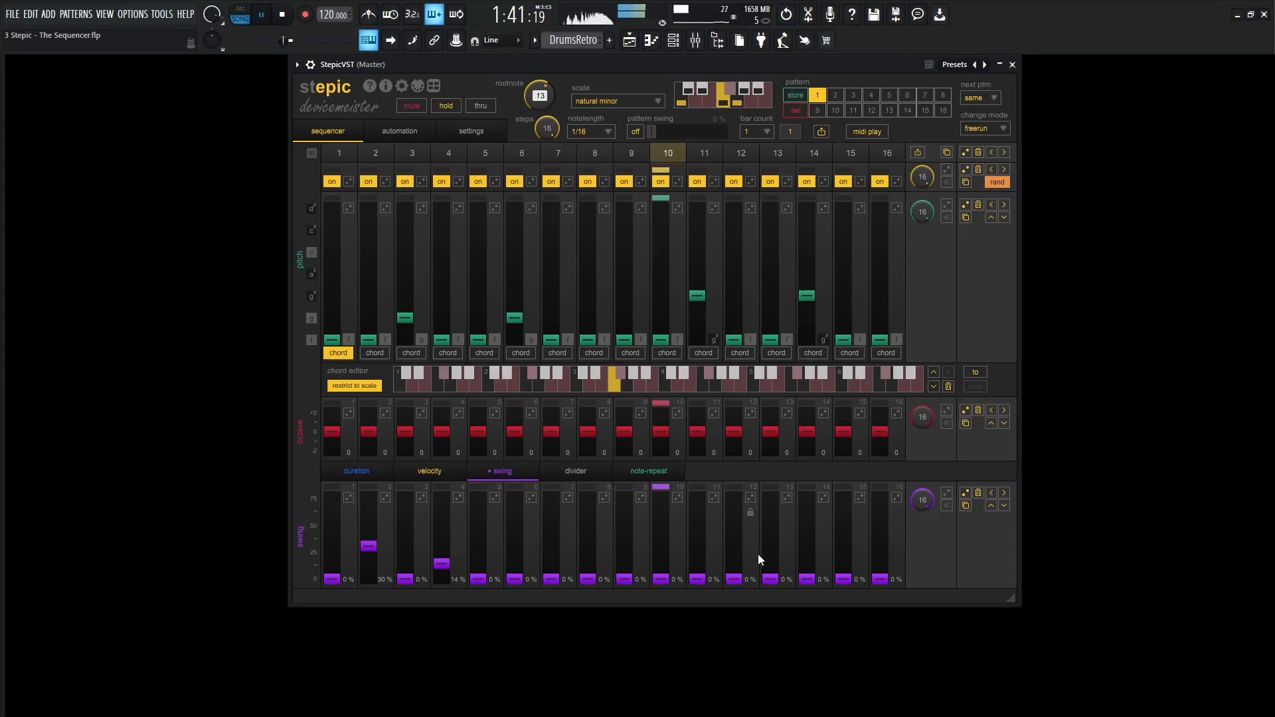
pyautogui.press('space')
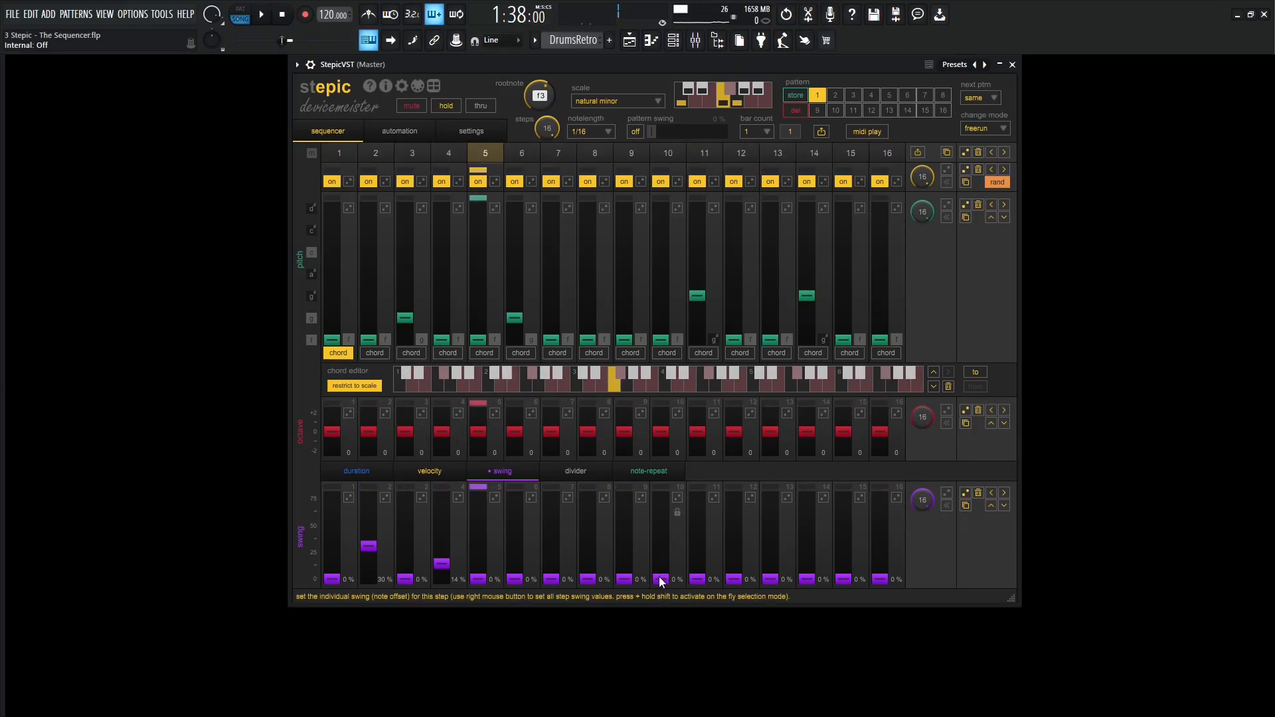
# Set the swing of step 10 to 18% and step 12 to 11%, and audition the swung pattern
pyautogui.moveTo(661, 578); pyautogui.dragTo(662, 562)
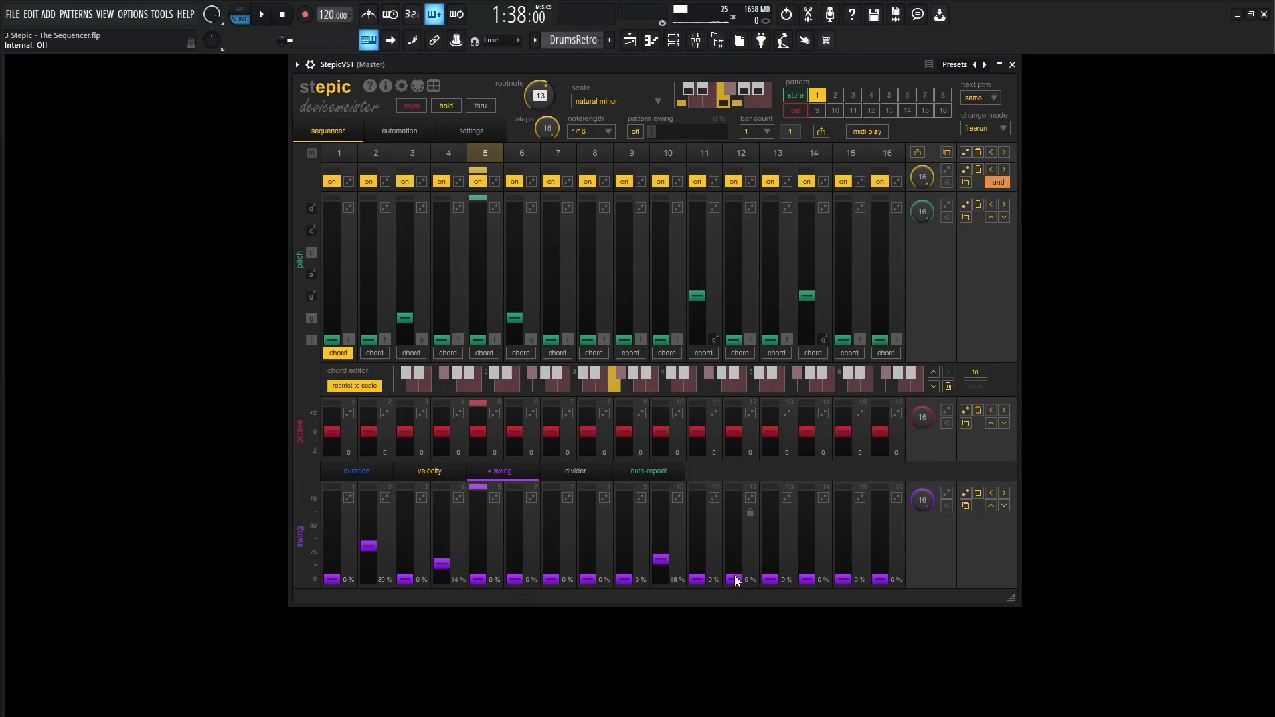
pyautogui.moveTo(741, 578); pyautogui.dragTo(735, 566)
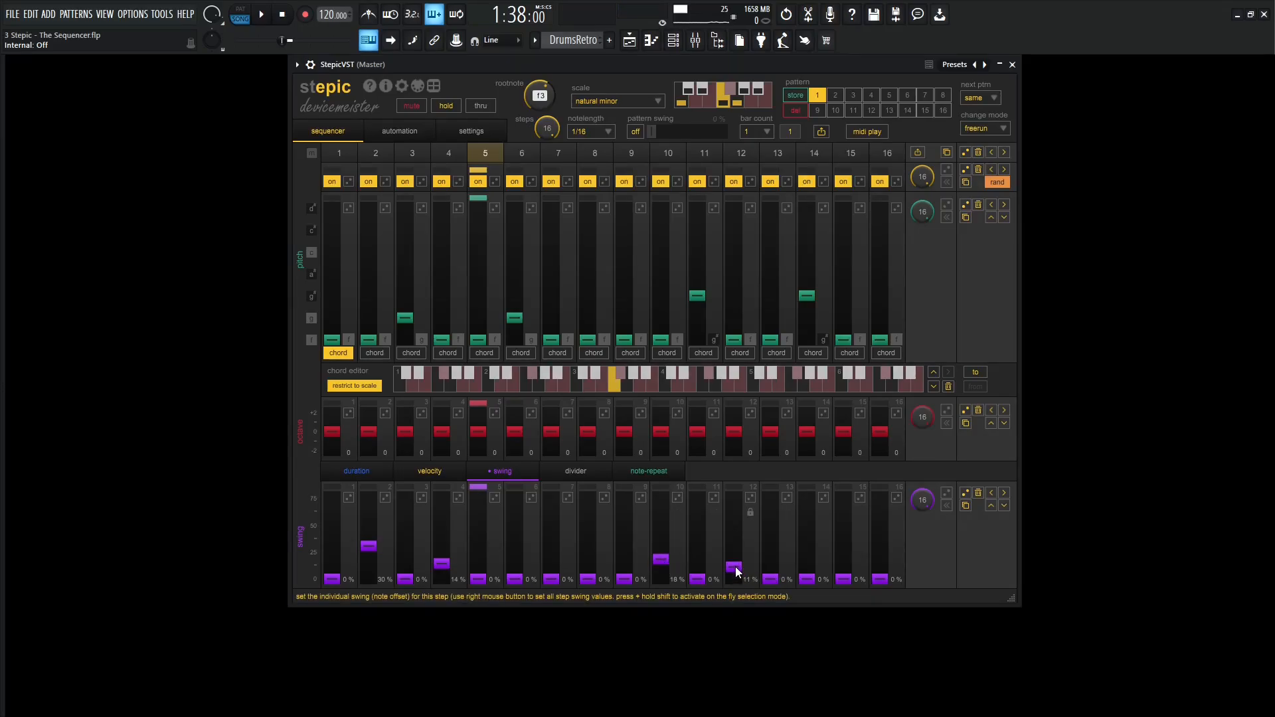
pyautogui.press('space')
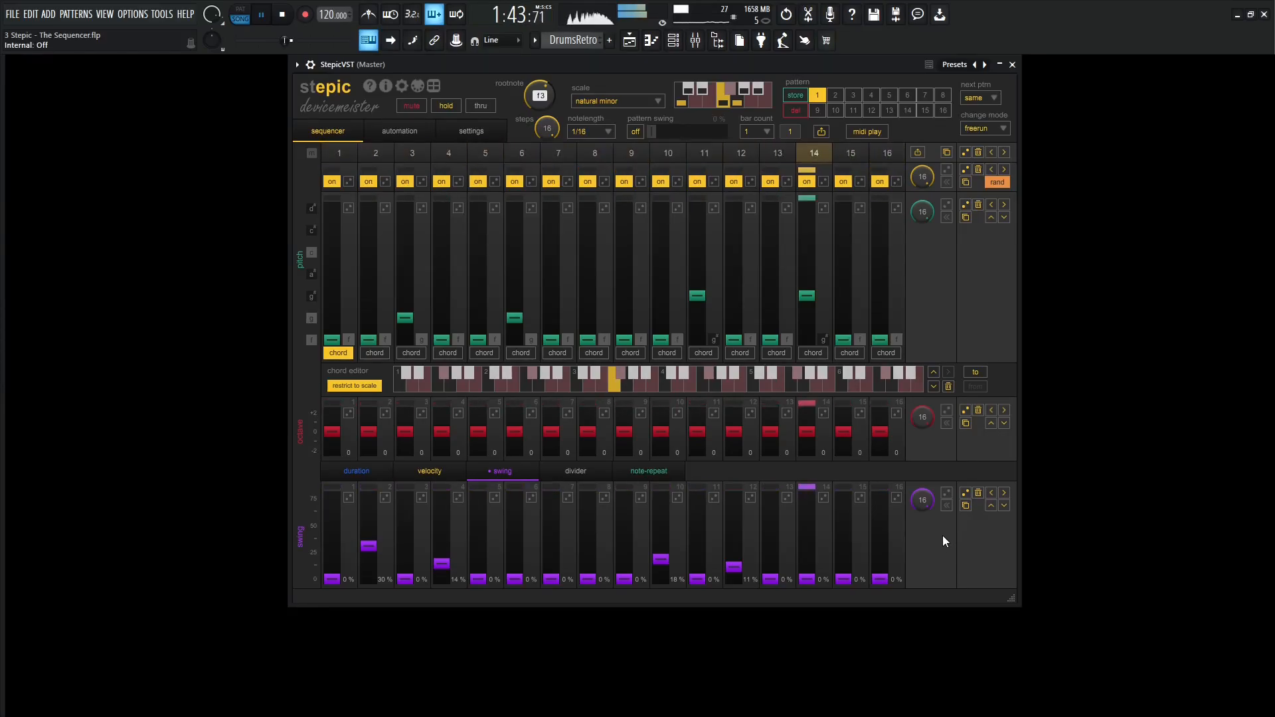
pyautogui.press('space')
# Unsolo the synth track in the mixer and play the swung pattern together with all other tracks
pyautogui.press('F9')
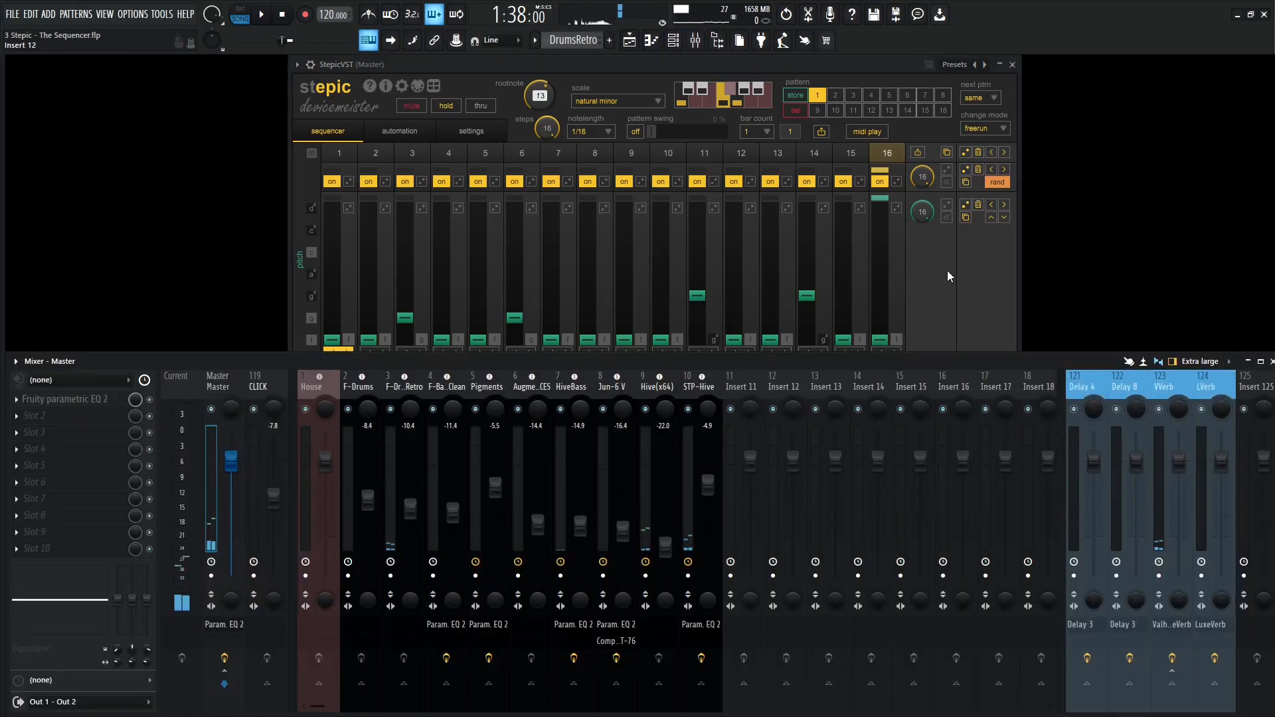
pyautogui.press('F9')
pyautogui.press('space')
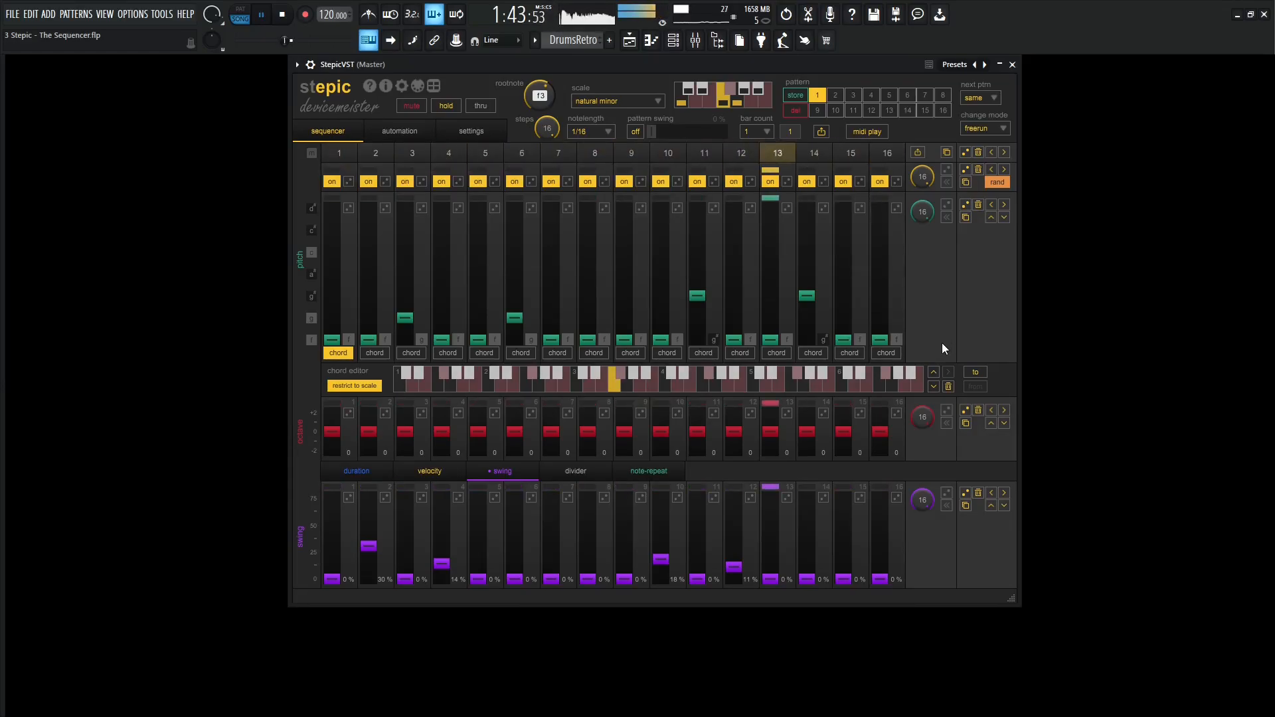
pyautogui.press('space')
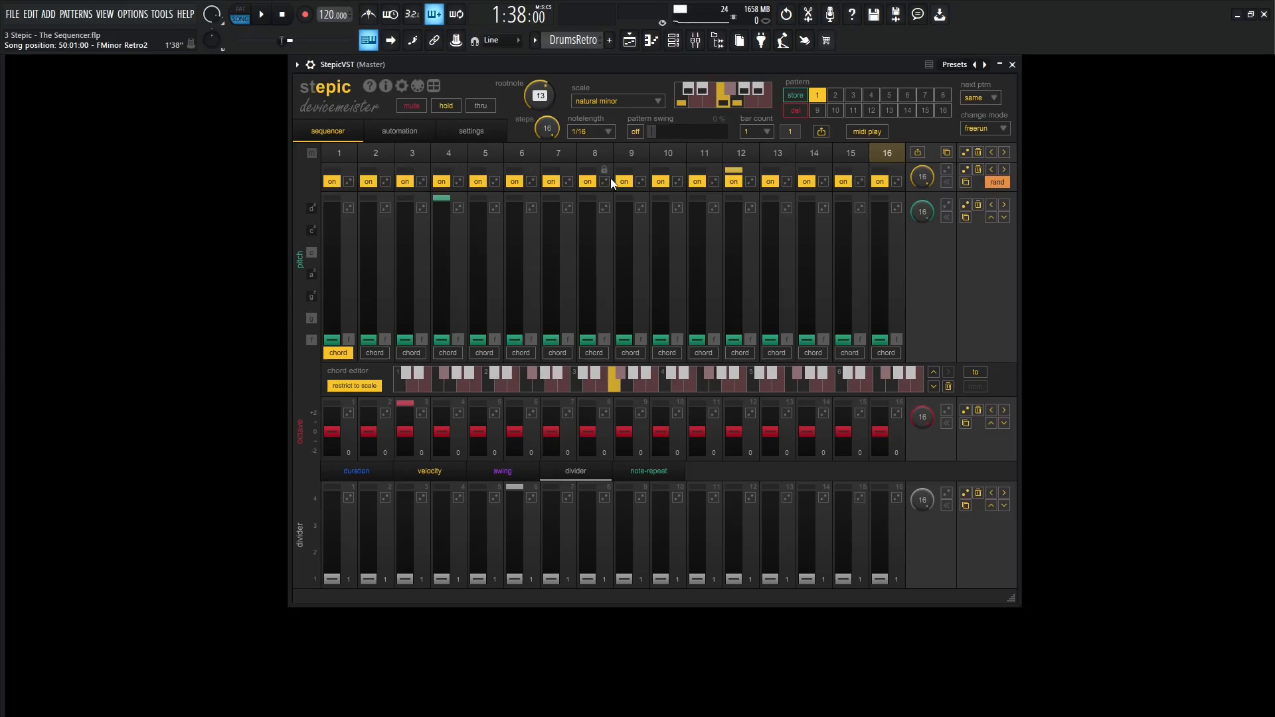
# Limit the on/off lane to 12 steps and the pitch lane to 4, set pitch step 2 to G# and step 3 to A#, and audition it
pyautogui.moveTo(925, 185); pyautogui.dragTo(923, 352)
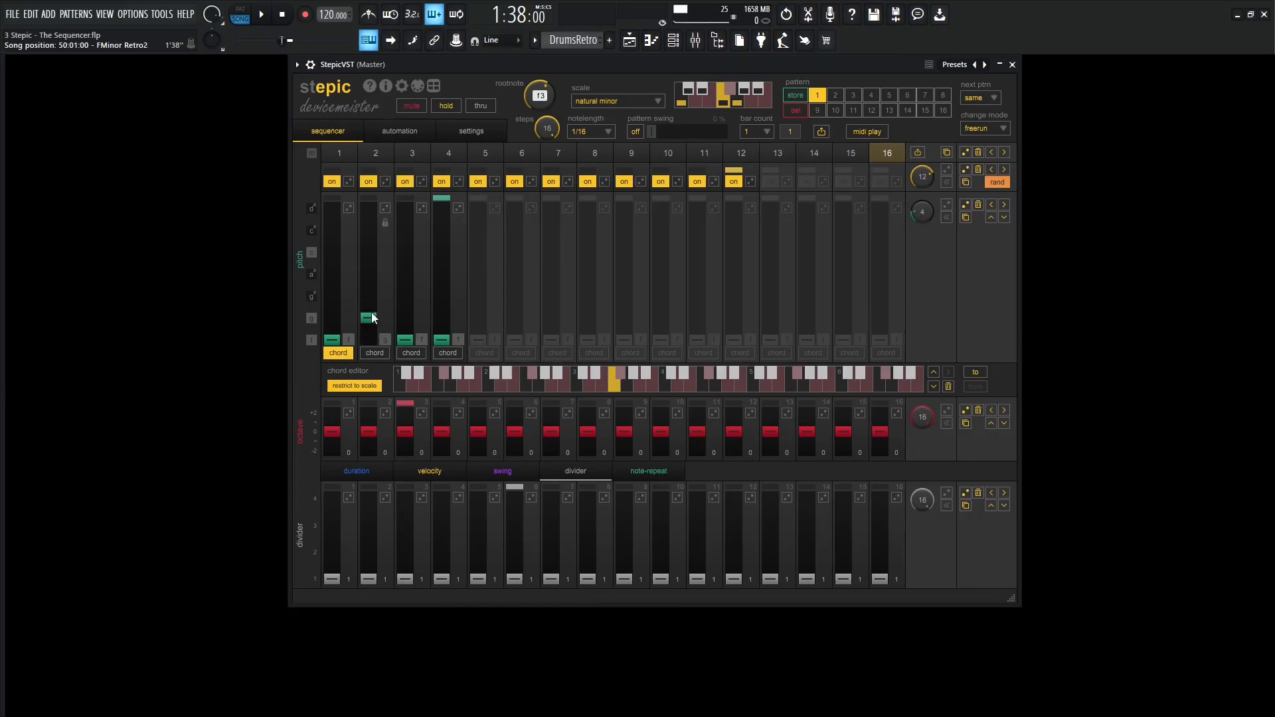
pyautogui.click(374, 316)
pyautogui.moveTo(405, 337); pyautogui.dragTo(417, 268)
pyautogui.press('space')
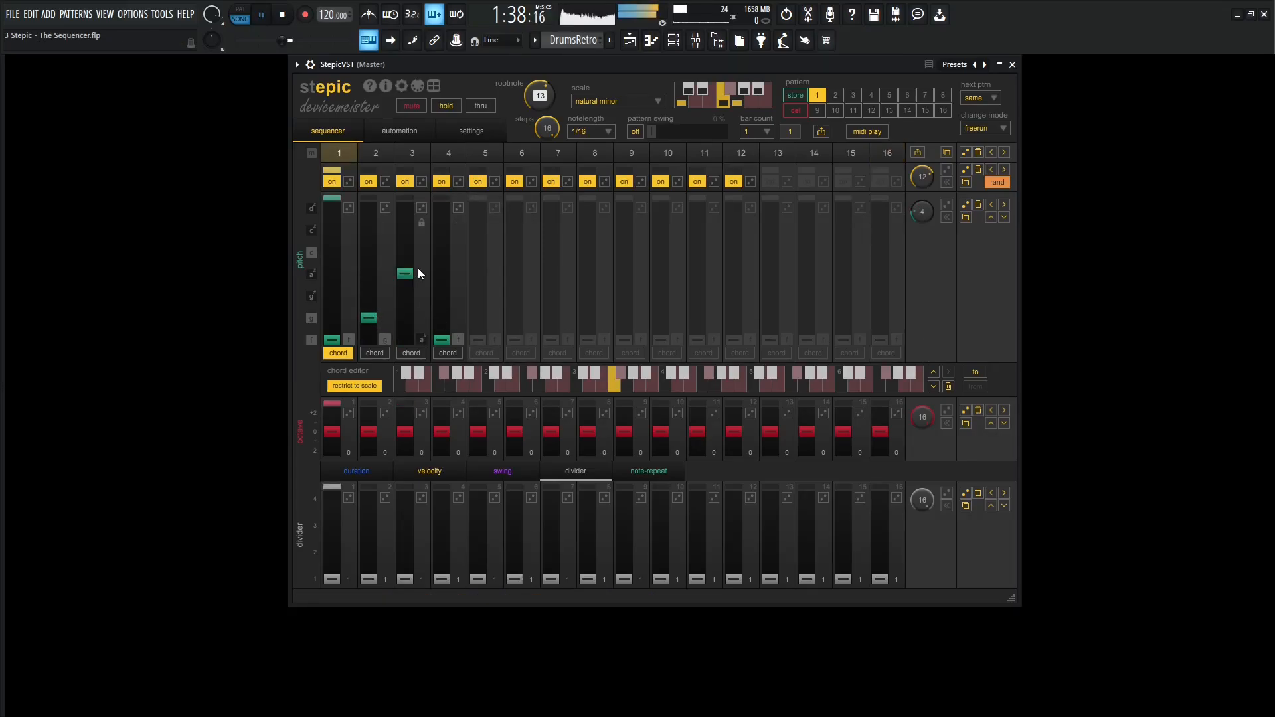
pyautogui.click(372, 297)
pyautogui.press('space')
# Change the note length to 1/8 and, during playback, raise pitch step 4 to G and step 3 to C
pyautogui.click(597, 131)
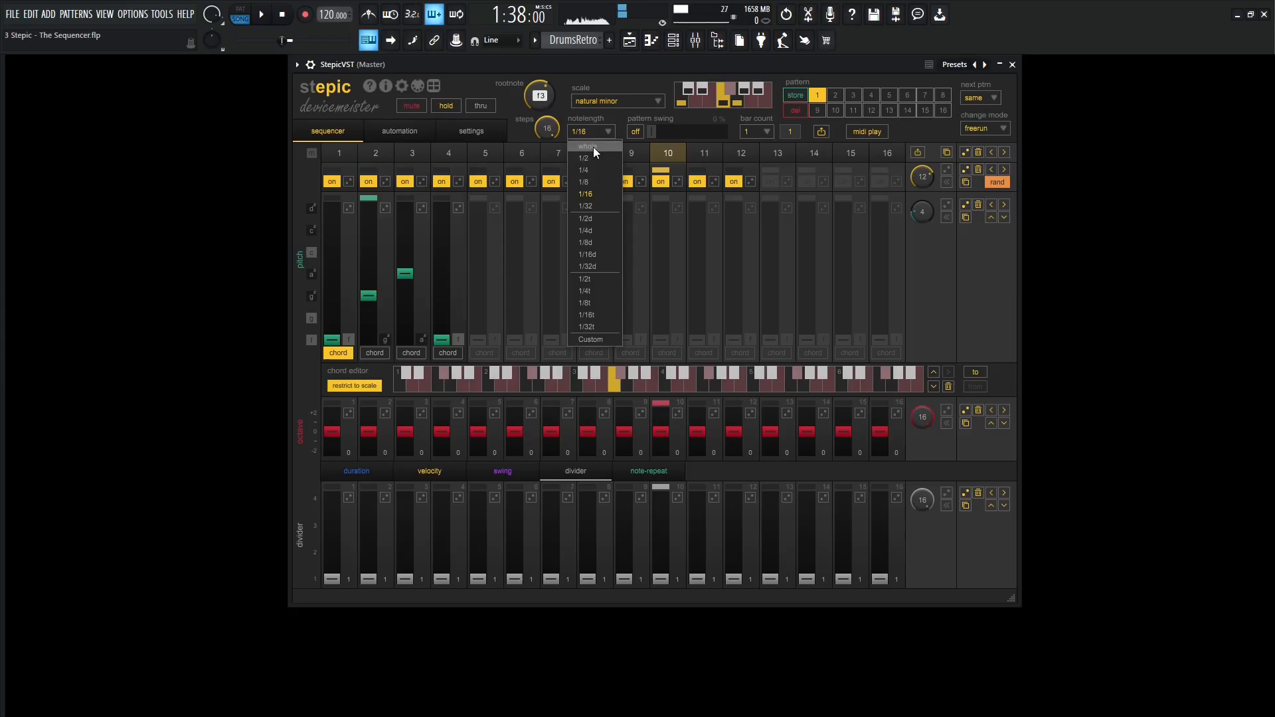
pyautogui.click(590, 183)
pyautogui.press('space')
pyautogui.moveTo(439, 336)
pyautogui.mouseDown()
pyautogui.moveTo(437, 304)
pyautogui.moveTo(445, 312)
pyautogui.mouseUp()
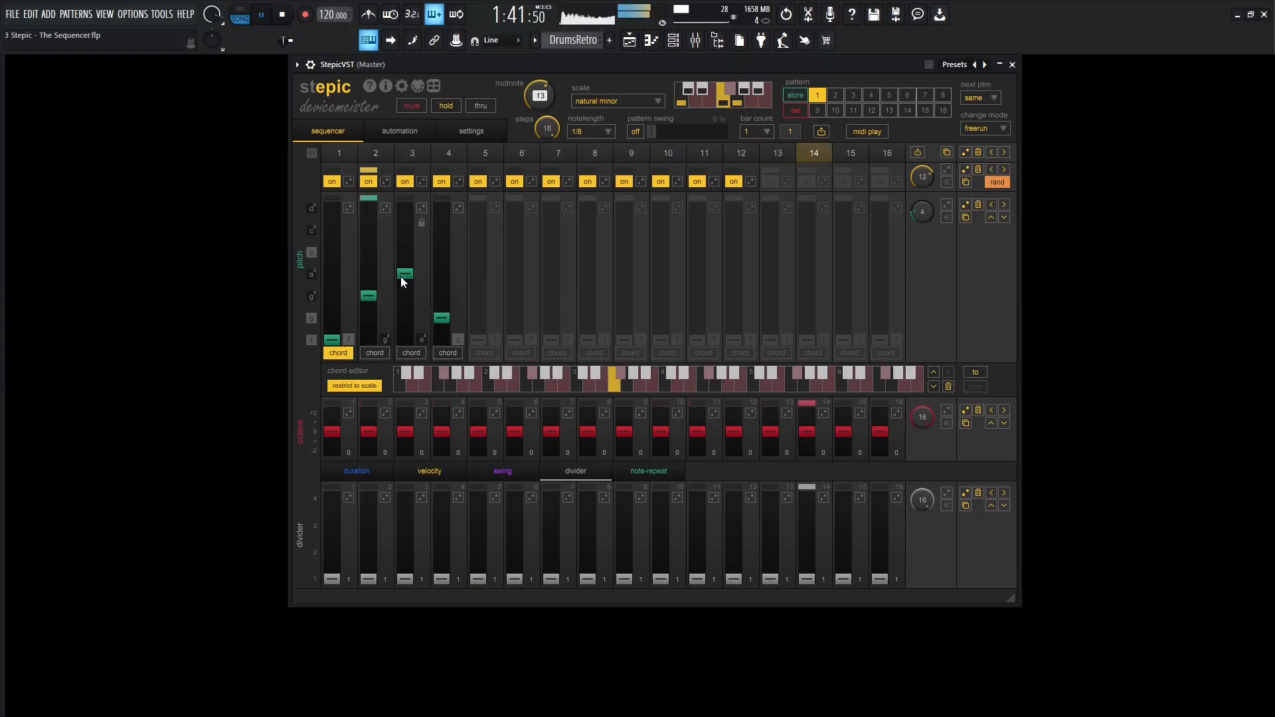
pyautogui.moveTo(403, 265); pyautogui.dragTo(405, 258)
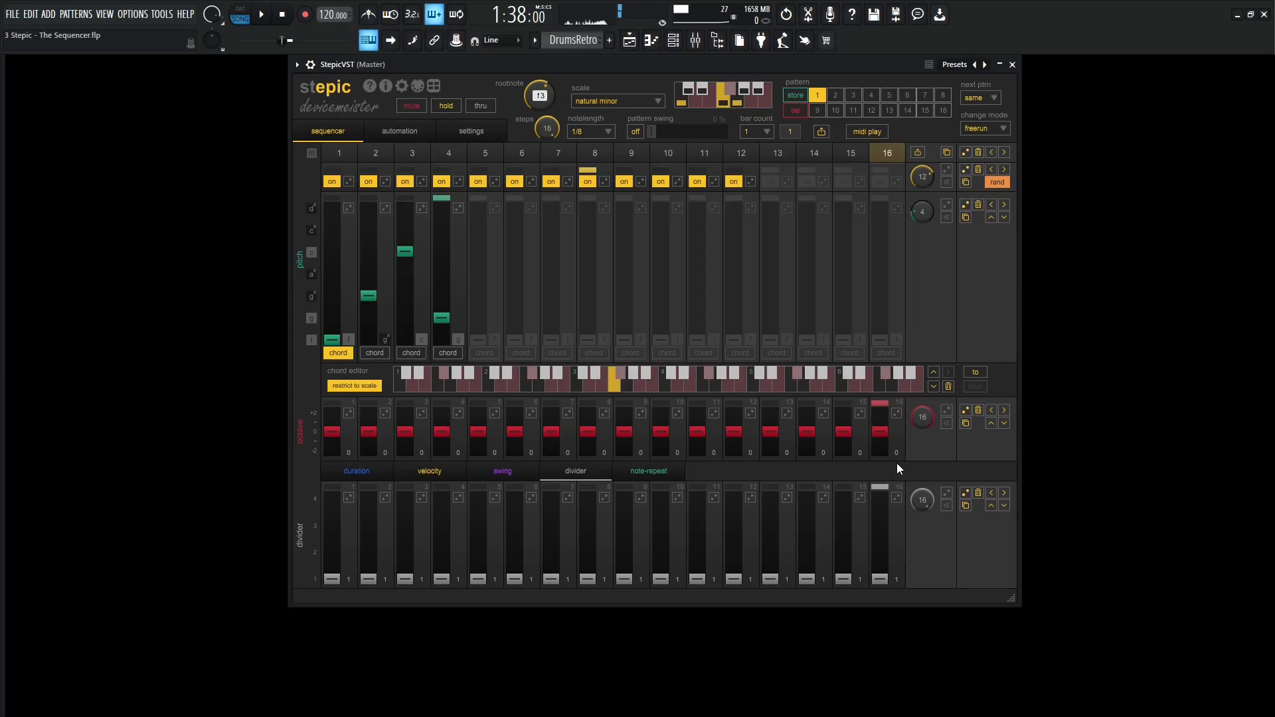
# Limit the octave lane to 9 steps, raise the octave of step 7 to +1, and audition the pattern
pyautogui.moveTo(923, 417); pyautogui.dragTo(933, 493)
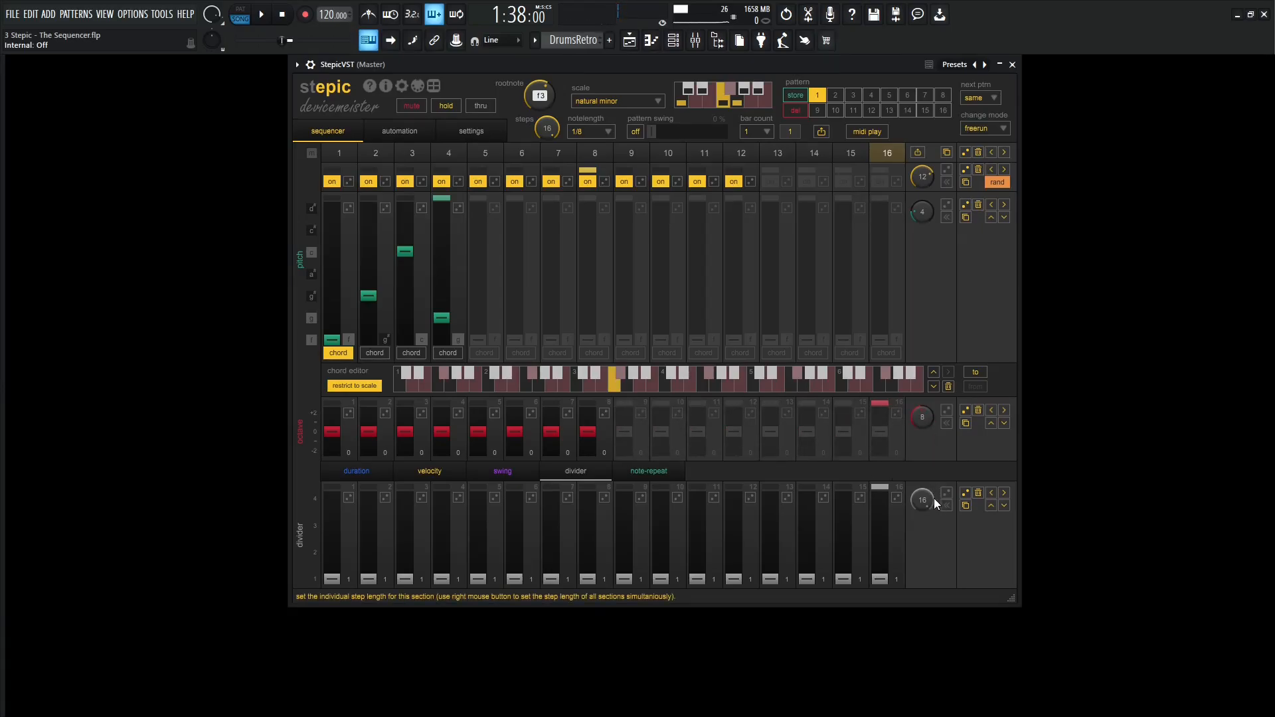
pyautogui.moveTo(552, 435); pyautogui.dragTo(555, 425)
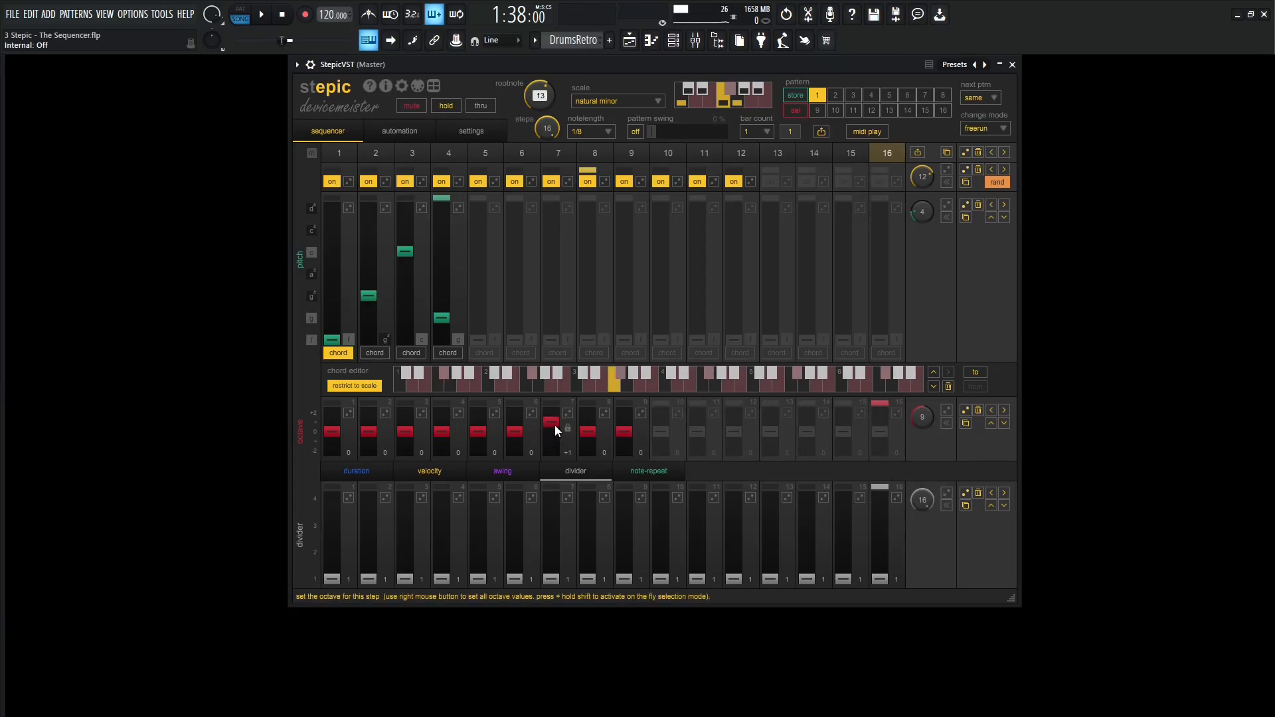
pyautogui.press('space')
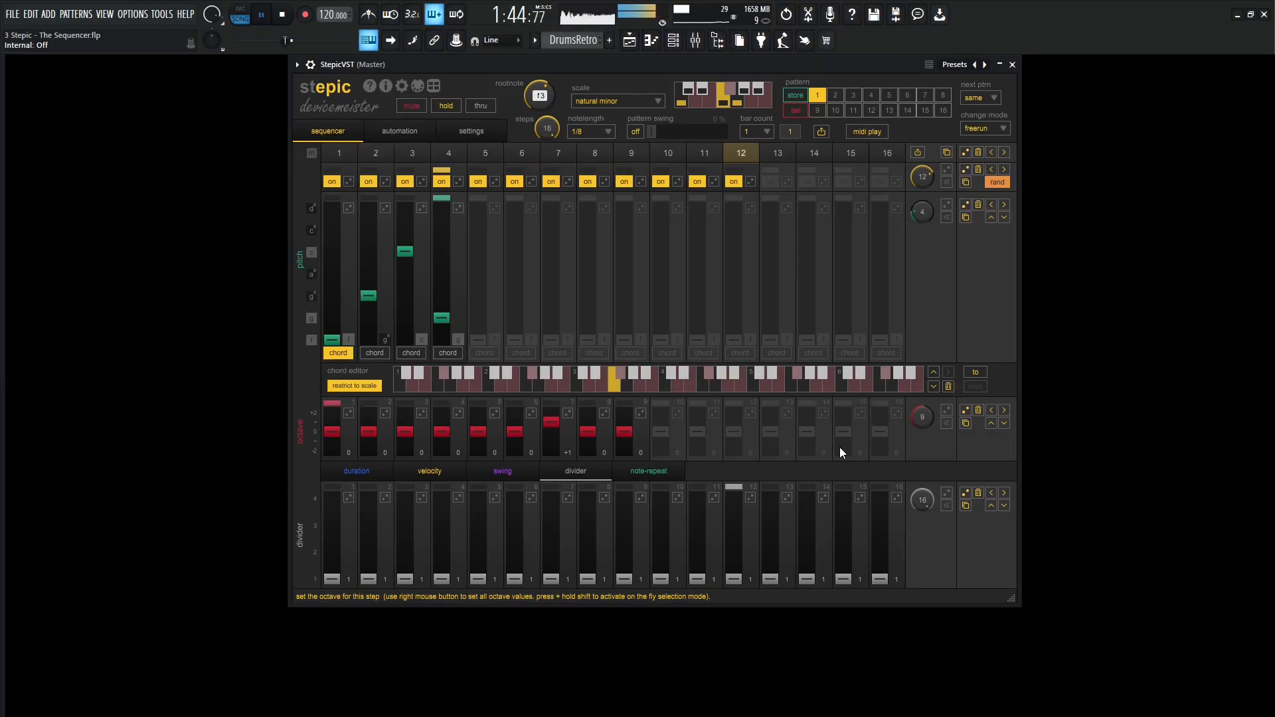
pyautogui.press('space')
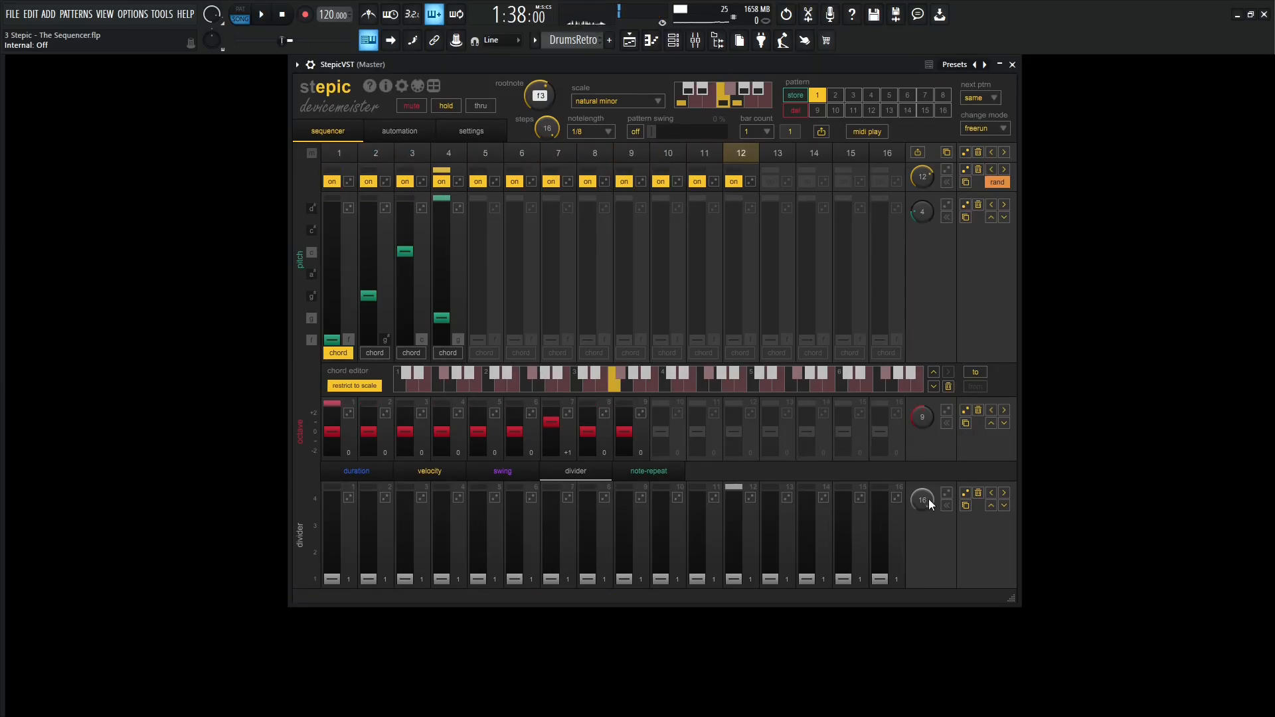
# Limit the divider lane to 7 steps, set the divider of step 7 to 2, and audition the pattern
pyautogui.moveTo(928, 499); pyautogui.dragTo(927, 596)
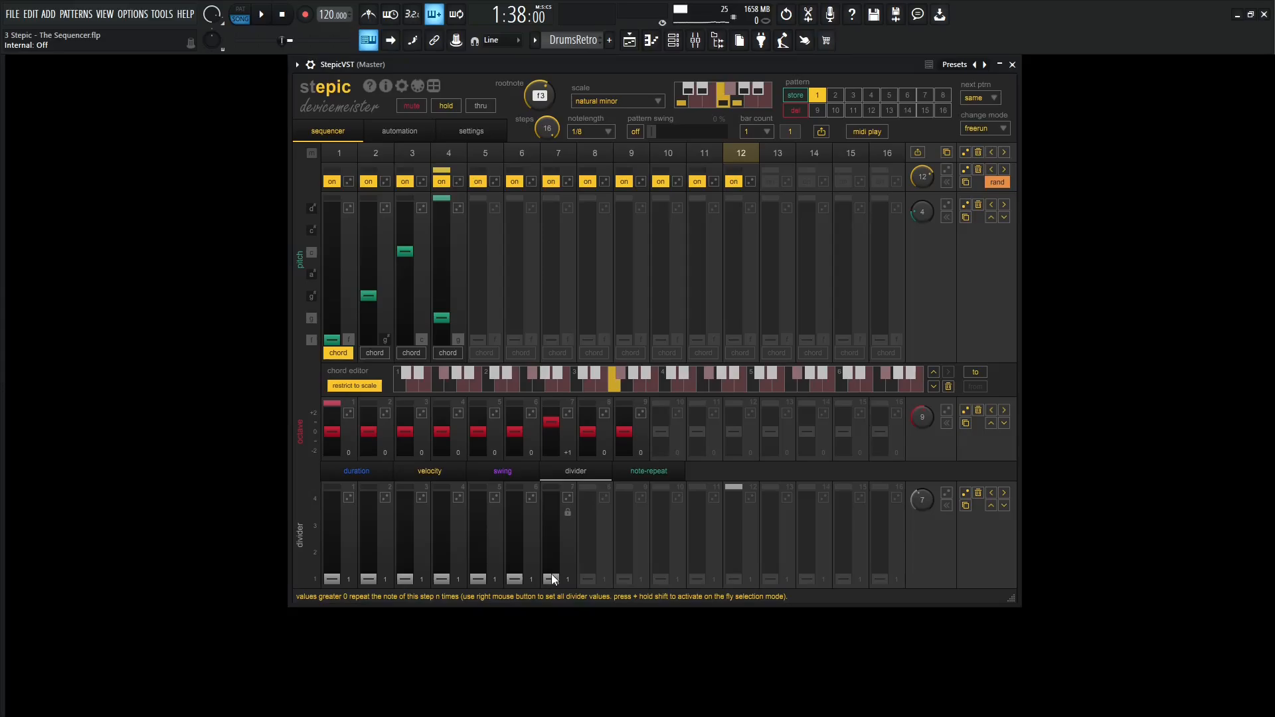
pyautogui.moveTo(553, 579); pyautogui.dragTo(550, 563)
pyautogui.press('space')
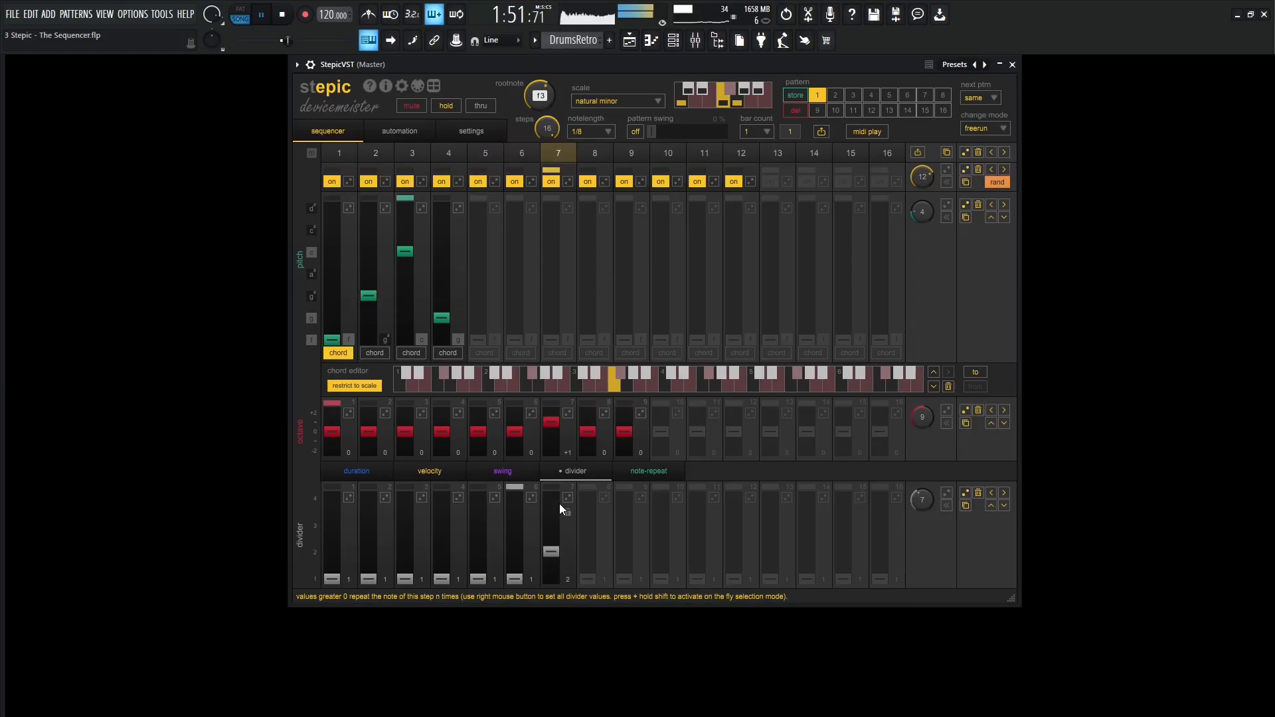
pyautogui.press('space')
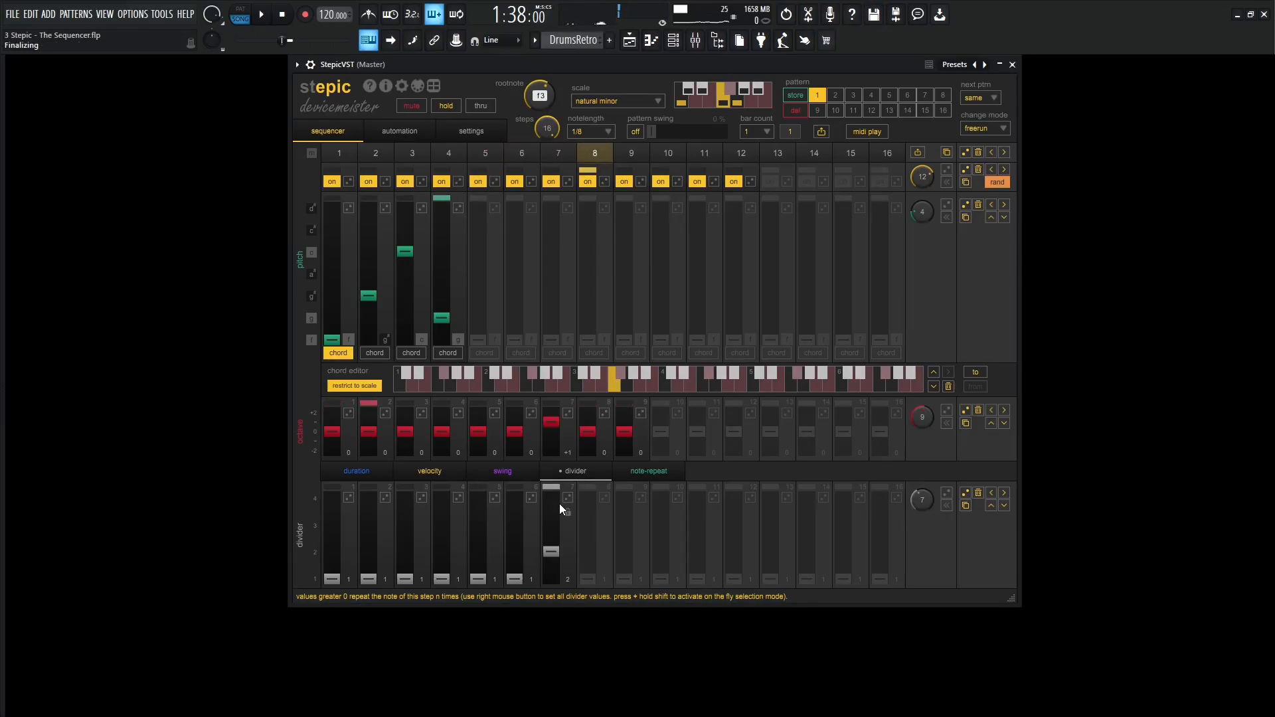
# Increase the divider of step 7 to 3 and audition the pattern
pyautogui.moveTo(548, 557); pyautogui.dragTo(551, 537)
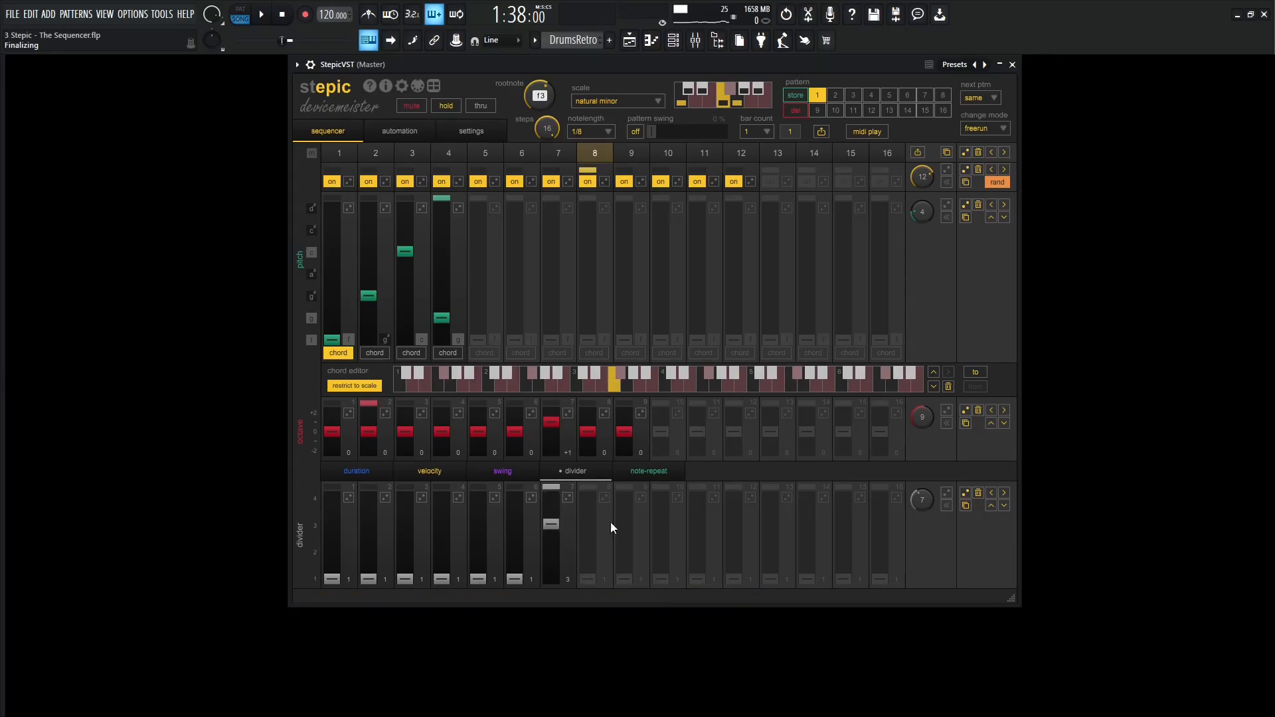
pyautogui.press('space')
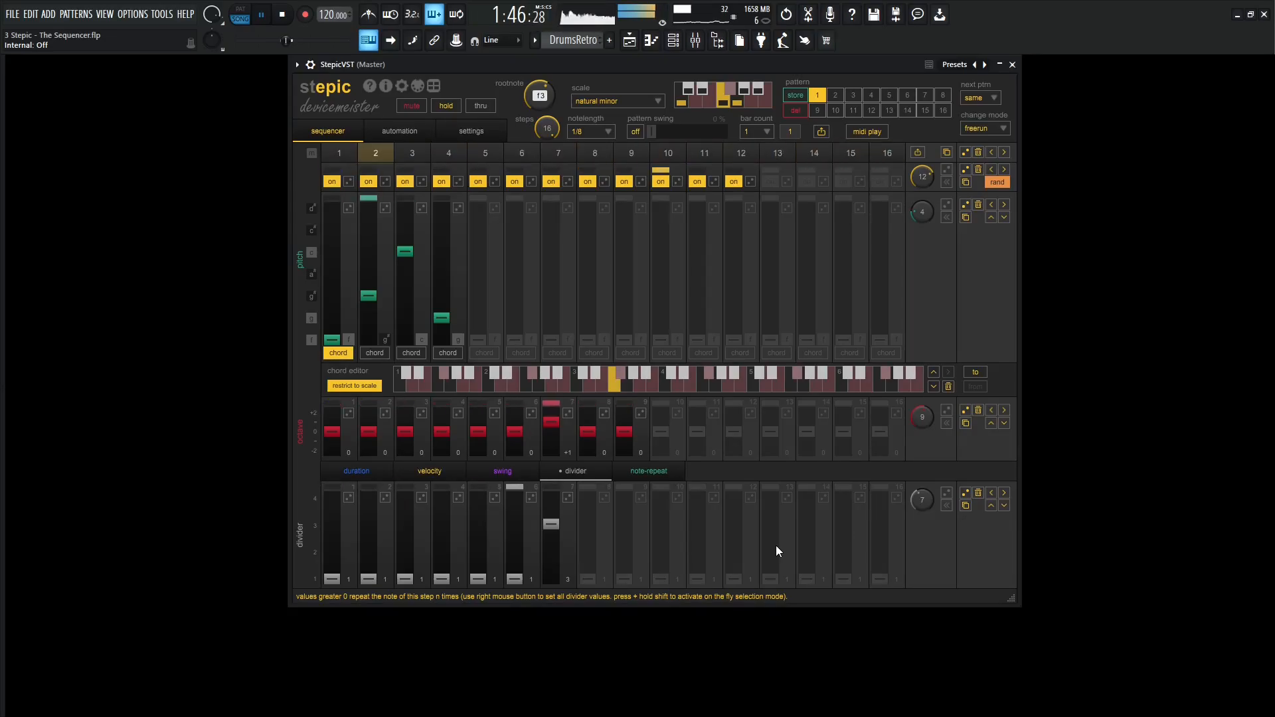
pyautogui.press('space')
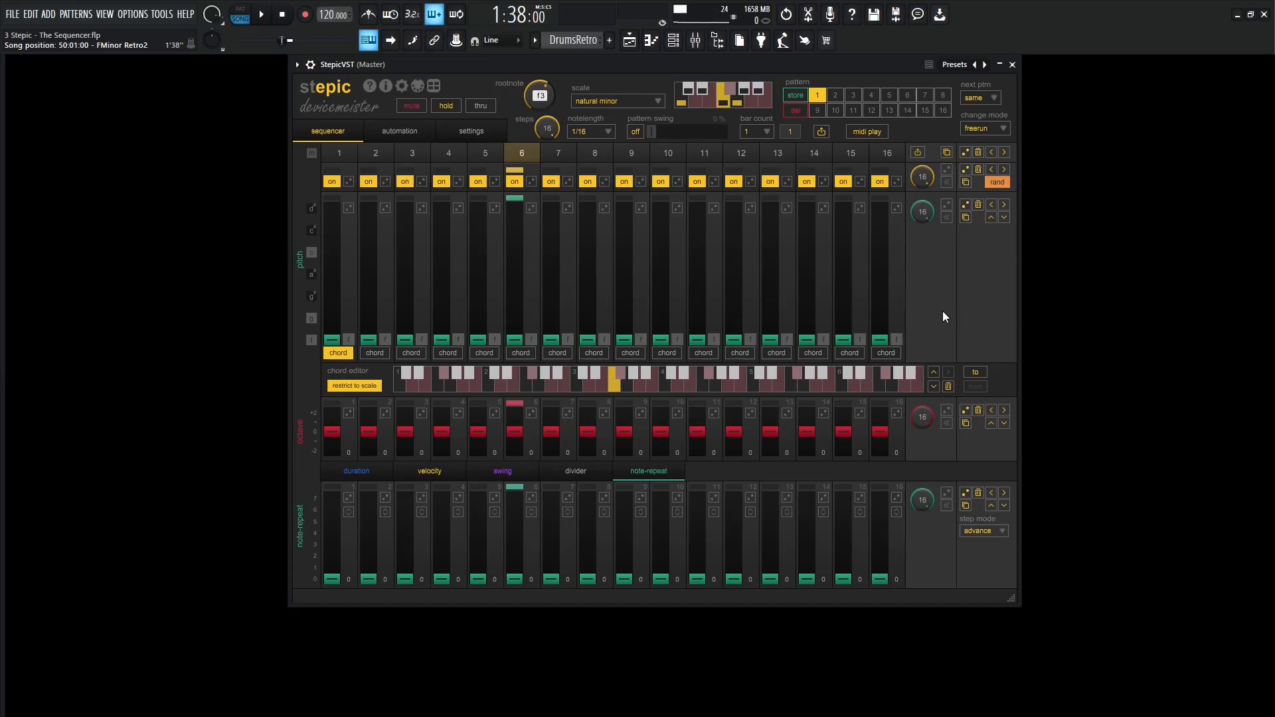
# Change the note length to 1/4 and reduce the pattern to 8 steps
pyautogui.click(608, 132)
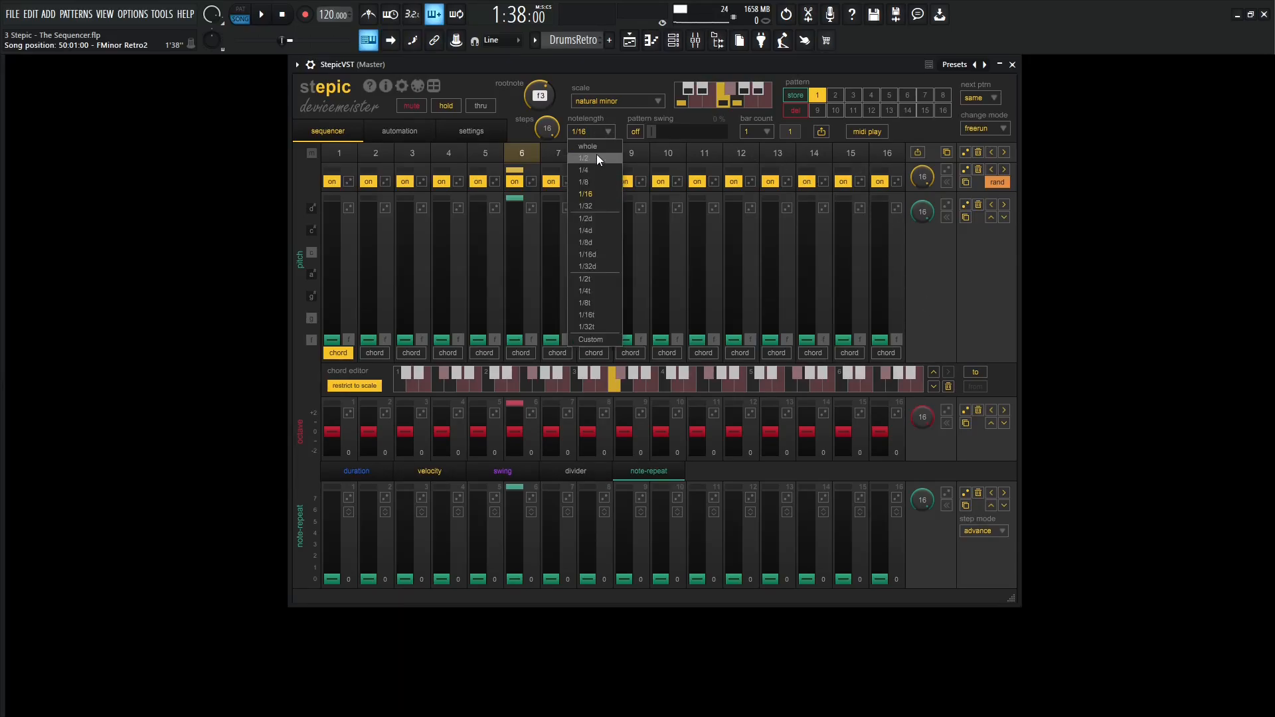
pyautogui.click(591, 170)
pyautogui.moveTo(558, 127); pyautogui.dragTo(571, 214)
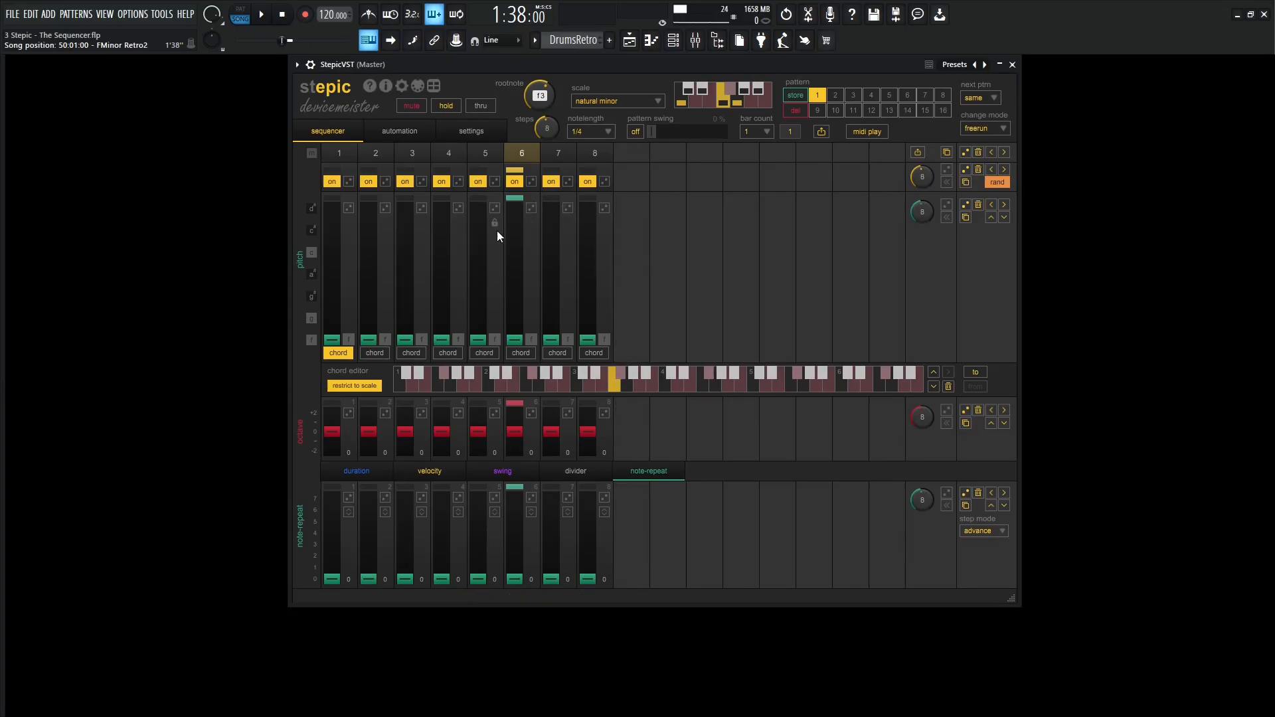
# During playback, set pitch step 2 to G, steps 3 and 8 to A#, steps 4 and 6 to G#, and step 7 to C
pyautogui.press('space')
pyautogui.moveTo(370, 336); pyautogui.dragTo(400, 279)
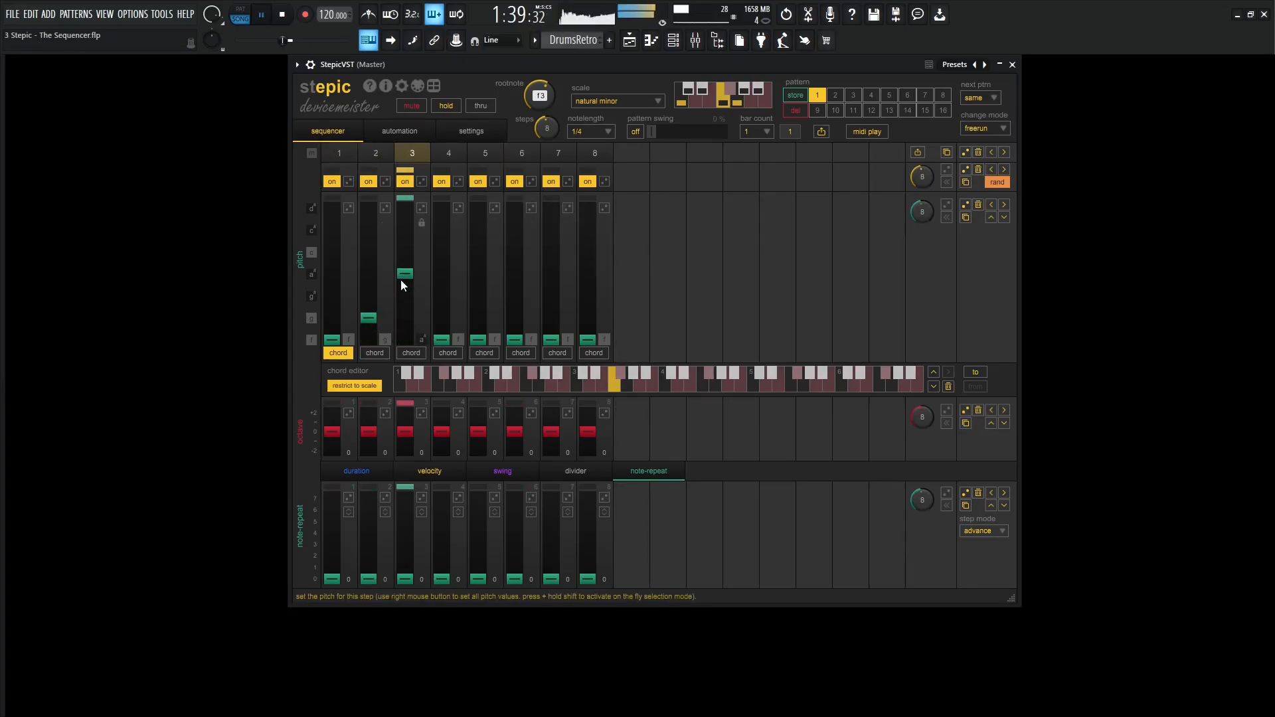
pyautogui.moveTo(441, 339); pyautogui.dragTo(443, 298)
pyautogui.moveTo(515, 339)
pyautogui.mouseDown()
pyautogui.moveTo(515, 297)
pyautogui.moveTo(551, 273)
pyautogui.moveTo(551, 253)
pyautogui.mouseUp()
pyautogui.moveTo(589, 339); pyautogui.dragTo(590, 278)
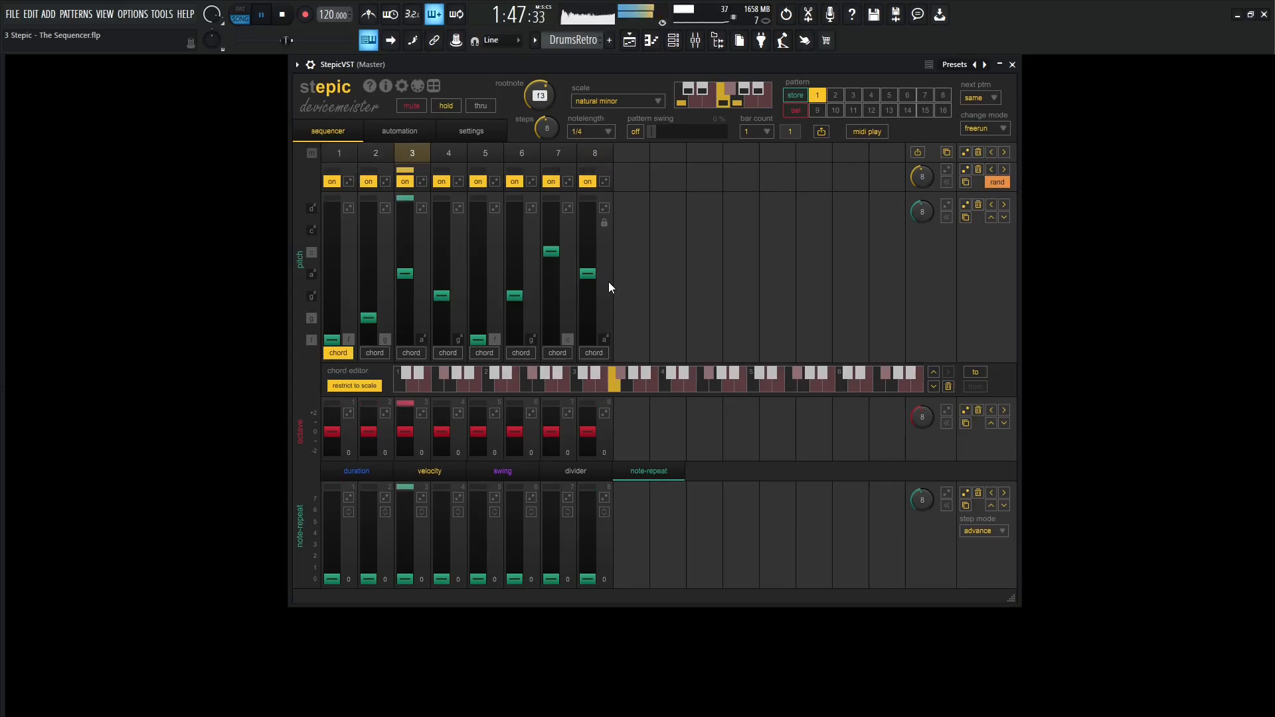
pyautogui.press('space')
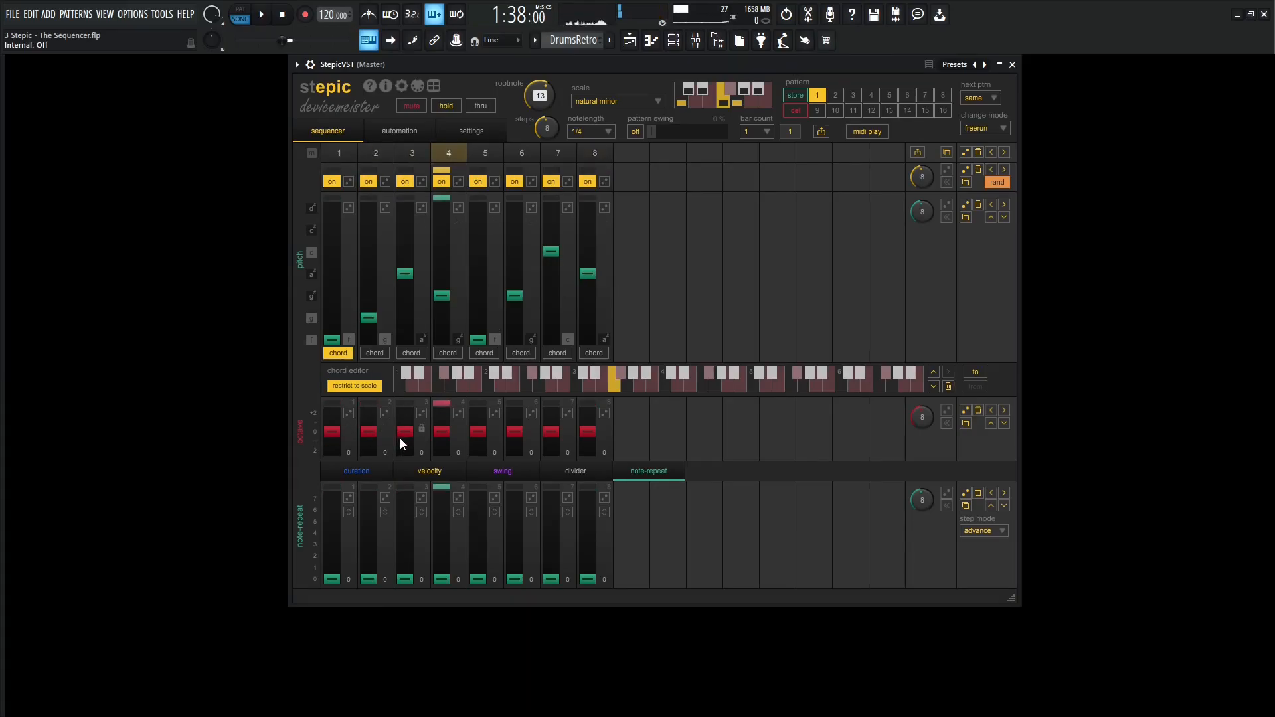
# Raise the octave of step 3 to +1 and audition the 8-step pattern
pyautogui.moveTo(400, 437); pyautogui.dragTo(403, 424)
pyautogui.press('space')
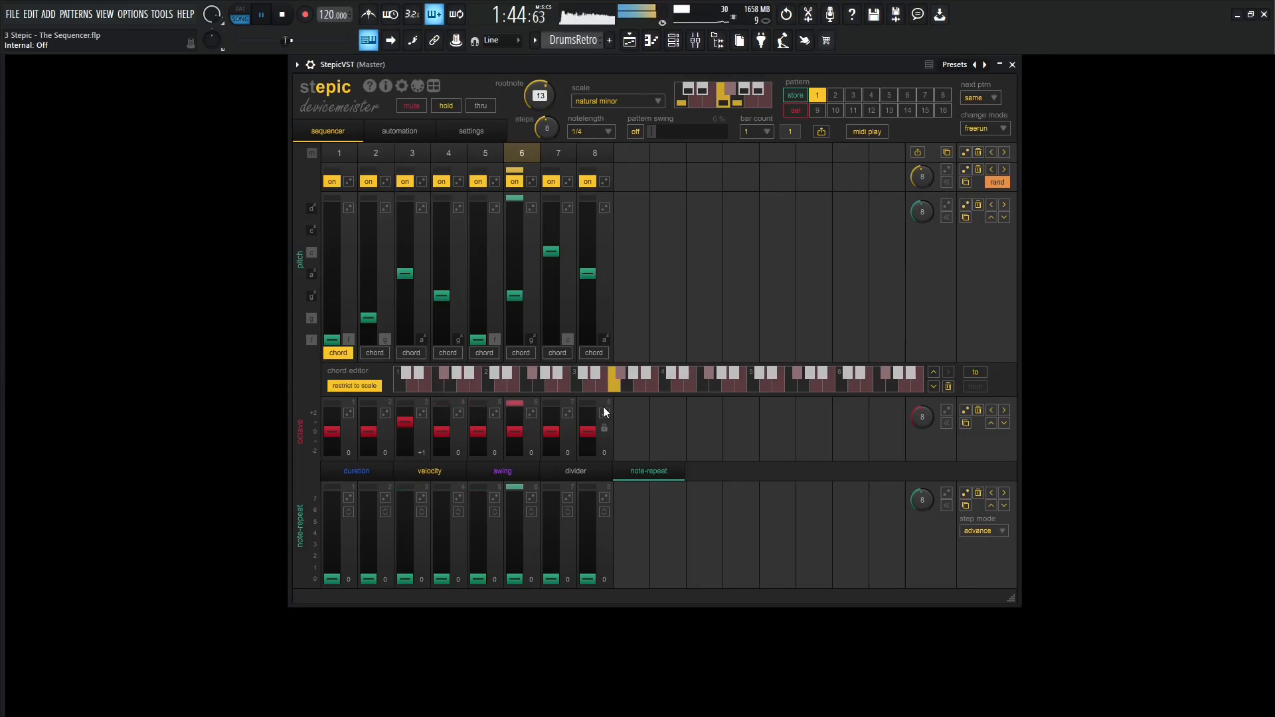
pyautogui.press('space')
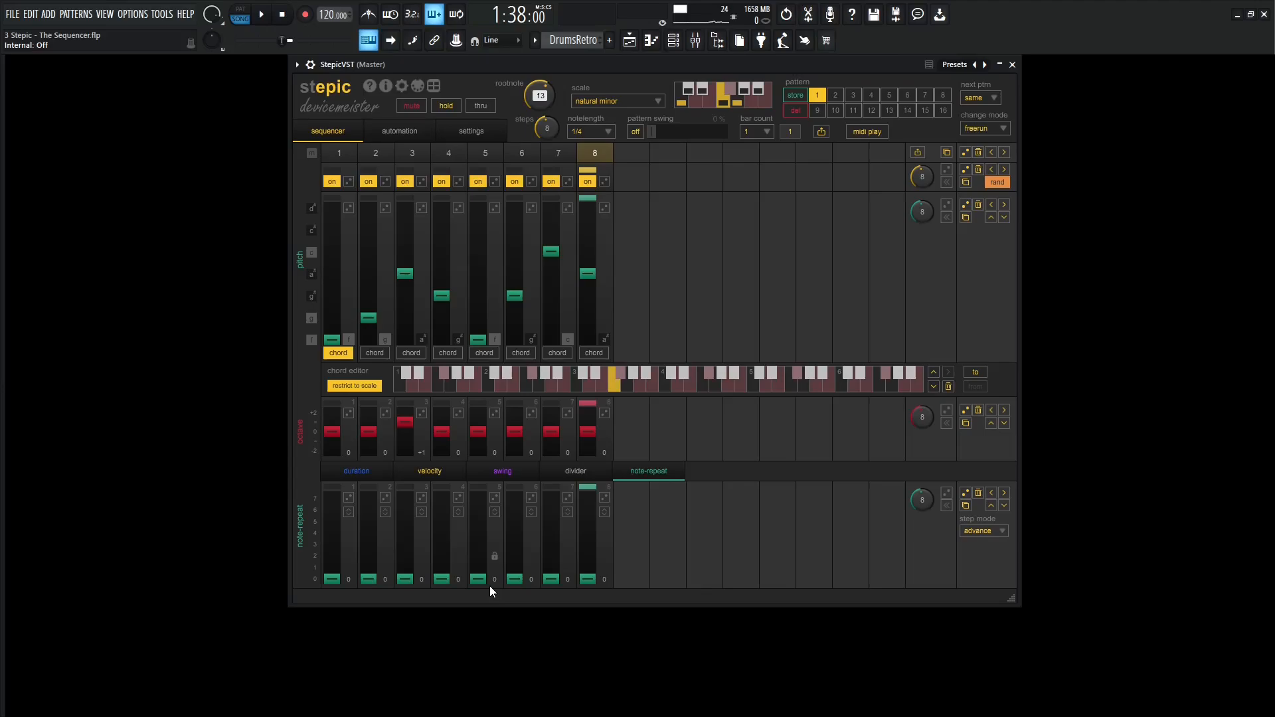
# Set the note-repeat value of step 3 to 1 and audition the repeated note
pyautogui.moveTo(404, 578); pyautogui.dragTo(404, 567)
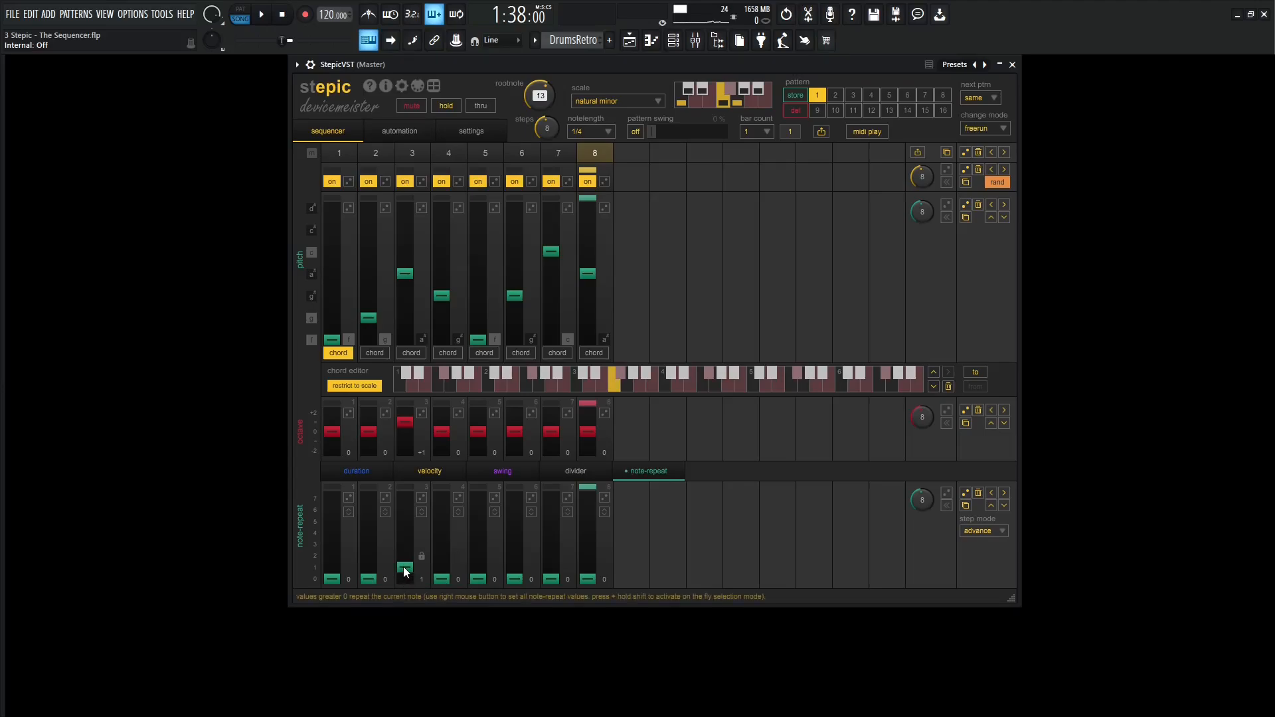
pyautogui.press('space')
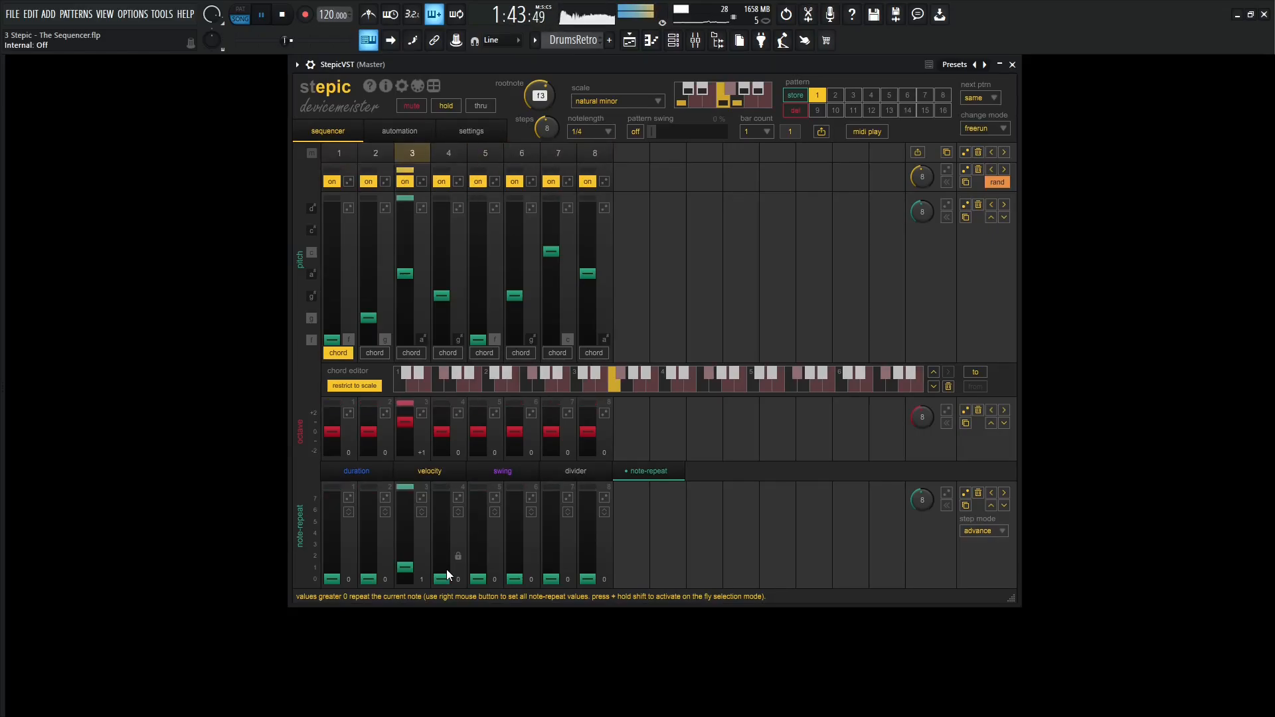
pyautogui.press('space')
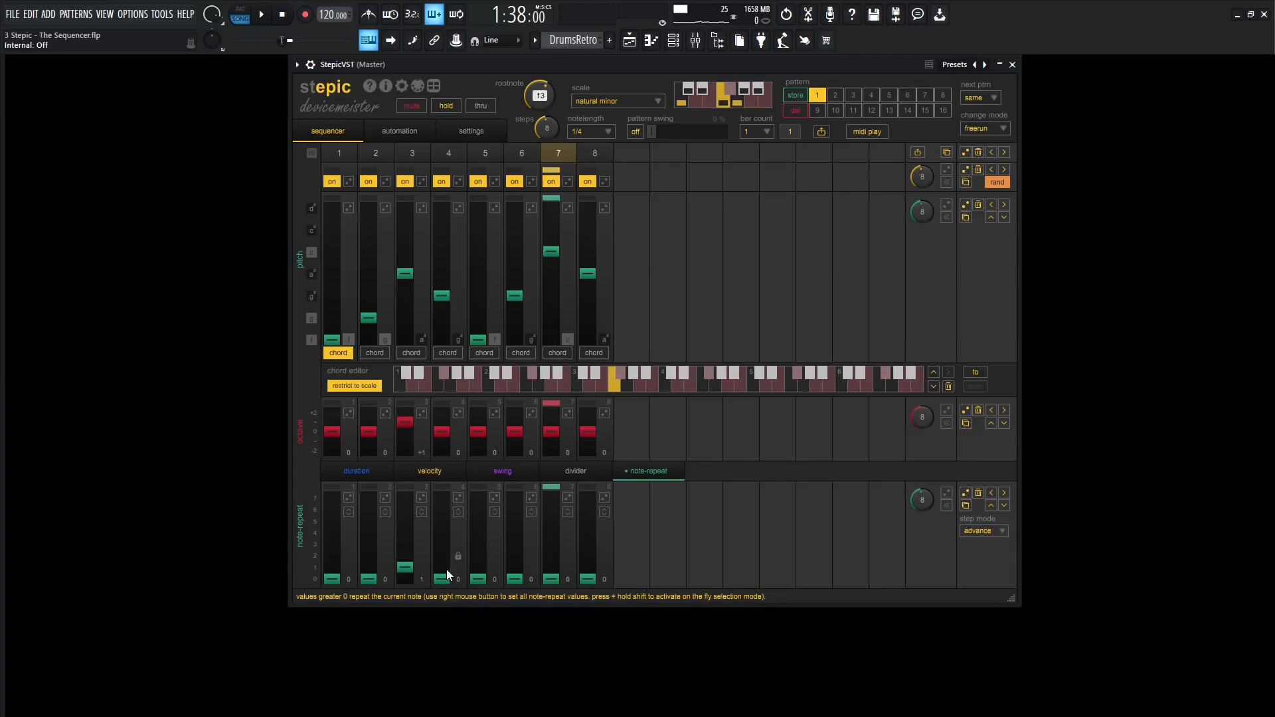
# Increase the note-repeat value of step 3 to 2 and audition the pattern several times in advance mode
pyautogui.moveTo(401, 567); pyautogui.dragTo(402, 560)
pyautogui.press('space')
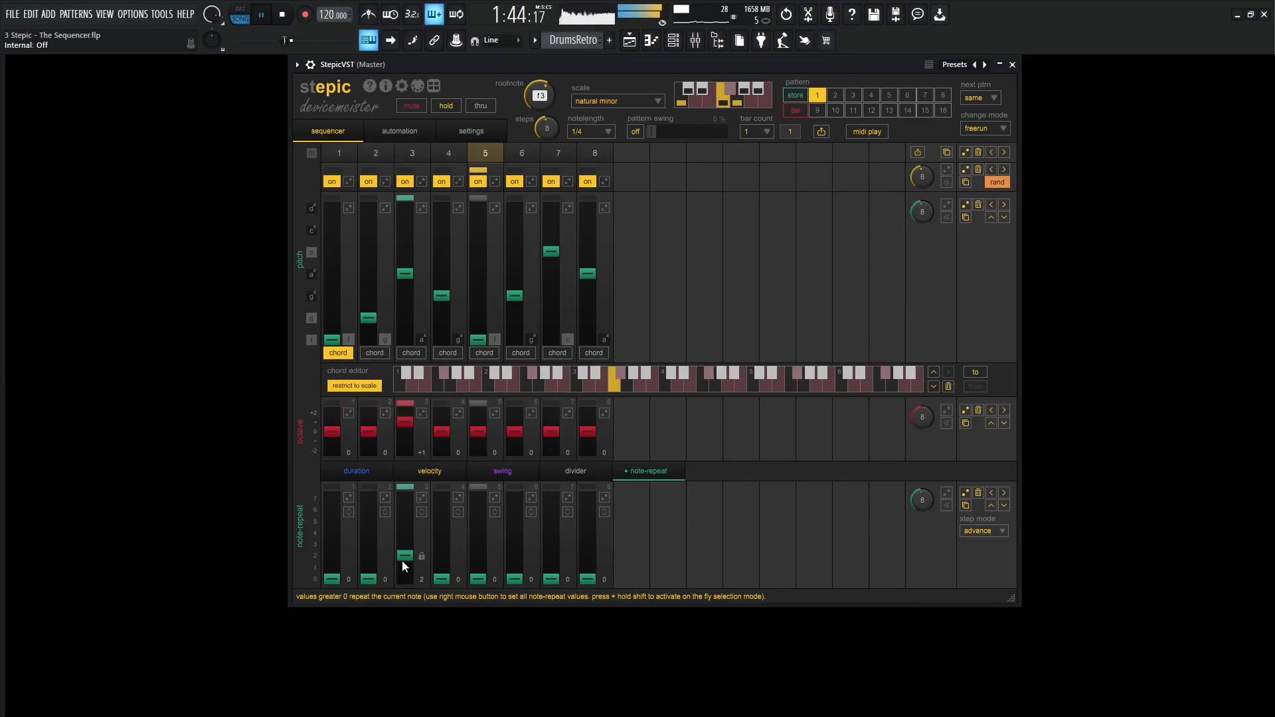
pyautogui.press('space')
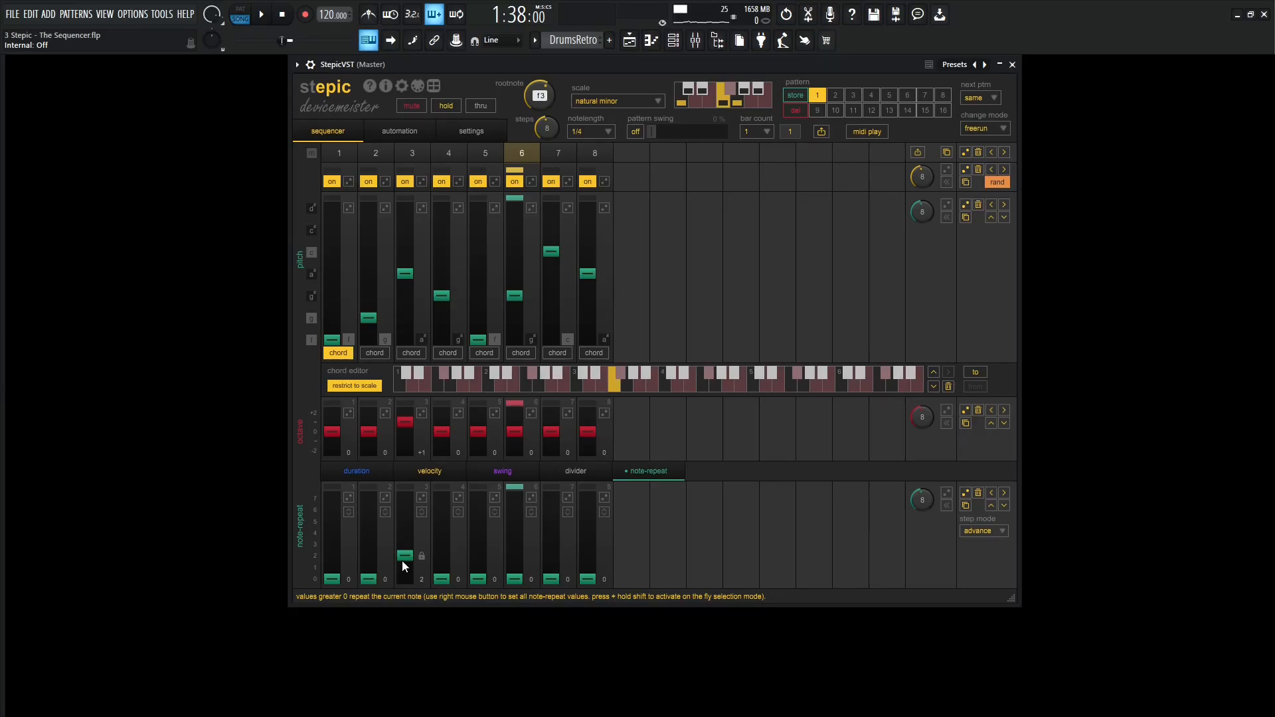
pyautogui.press('space')
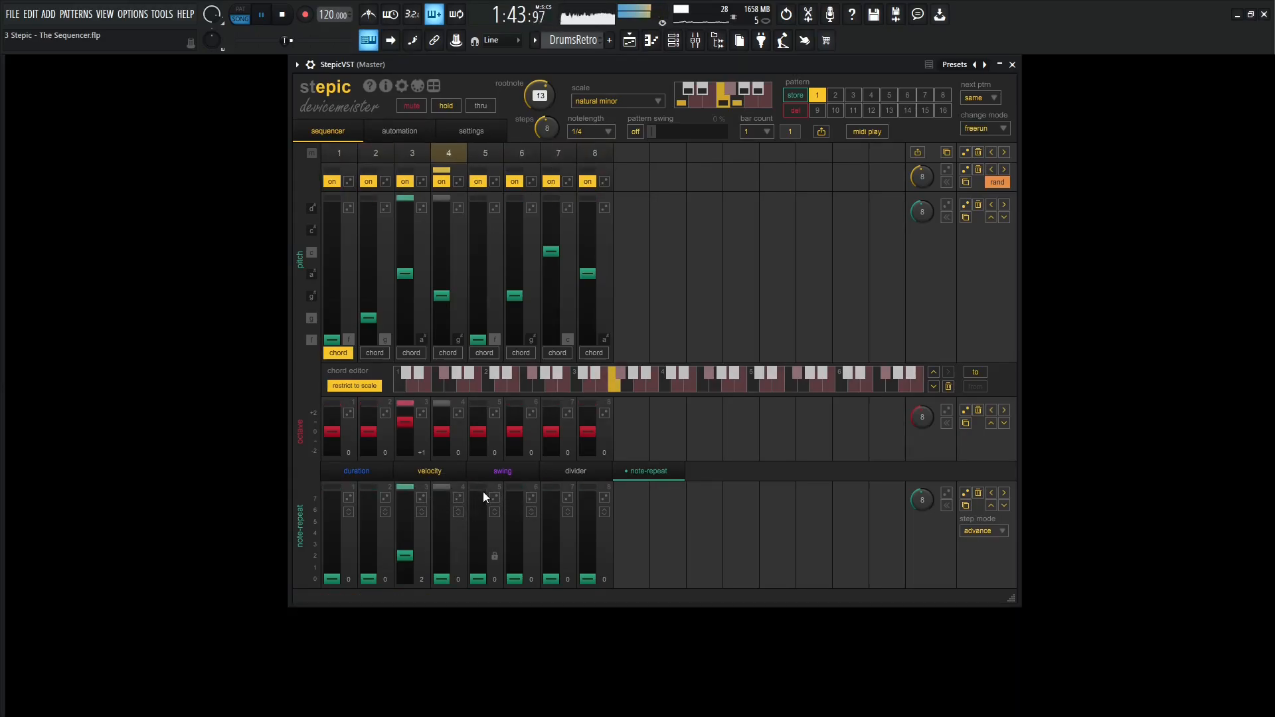
pyautogui.press('space')
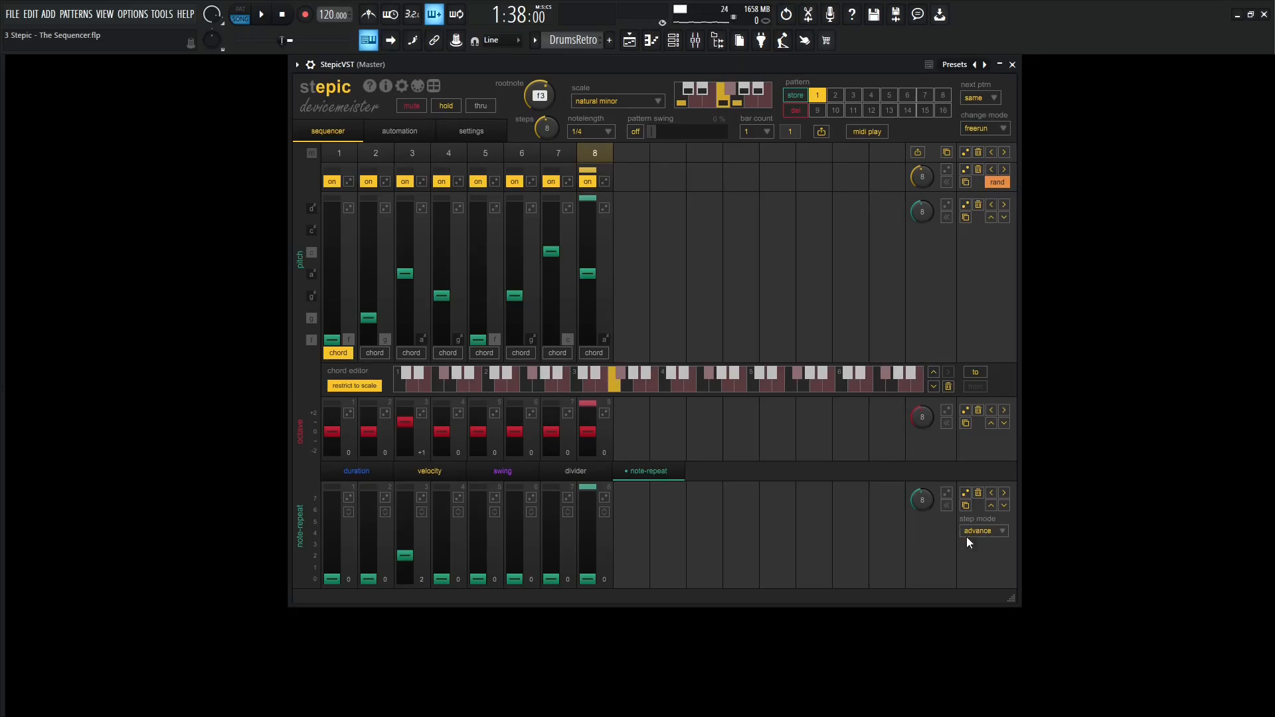
pyautogui.press('space')
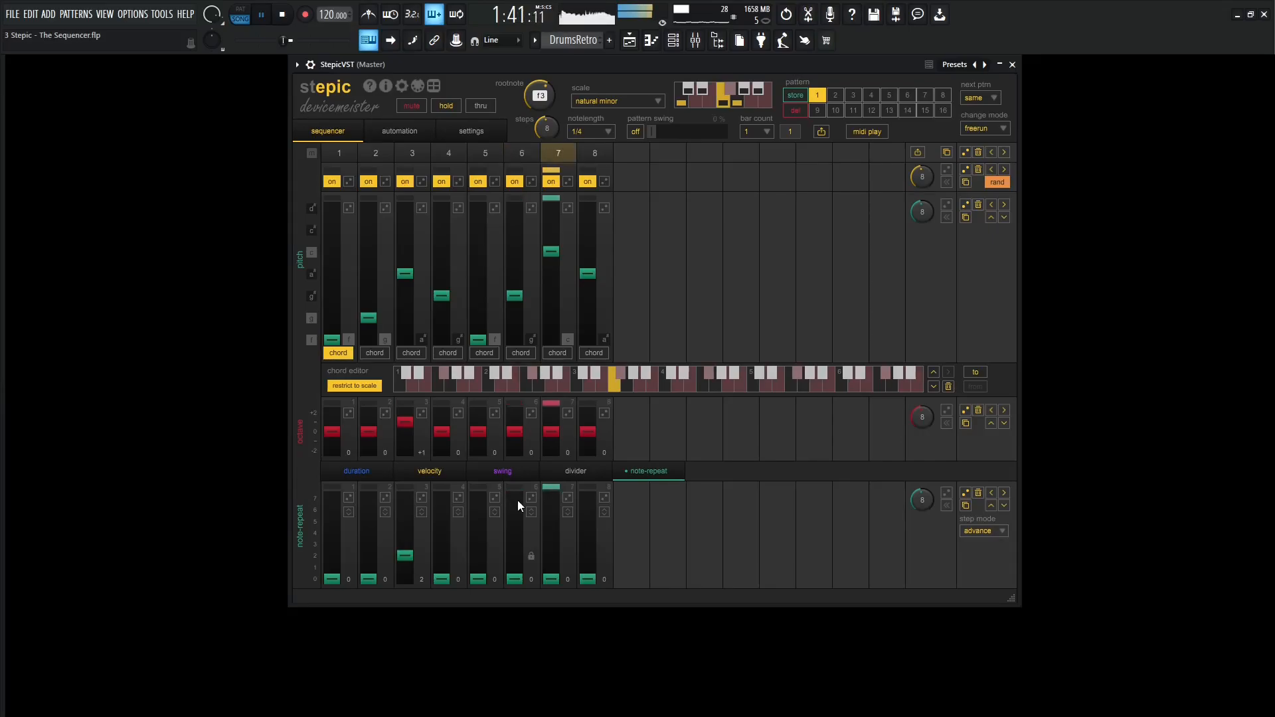
pyautogui.press('space')
# Switch the note-repeat step mode to hold and audition the pattern
pyautogui.click(983, 530)
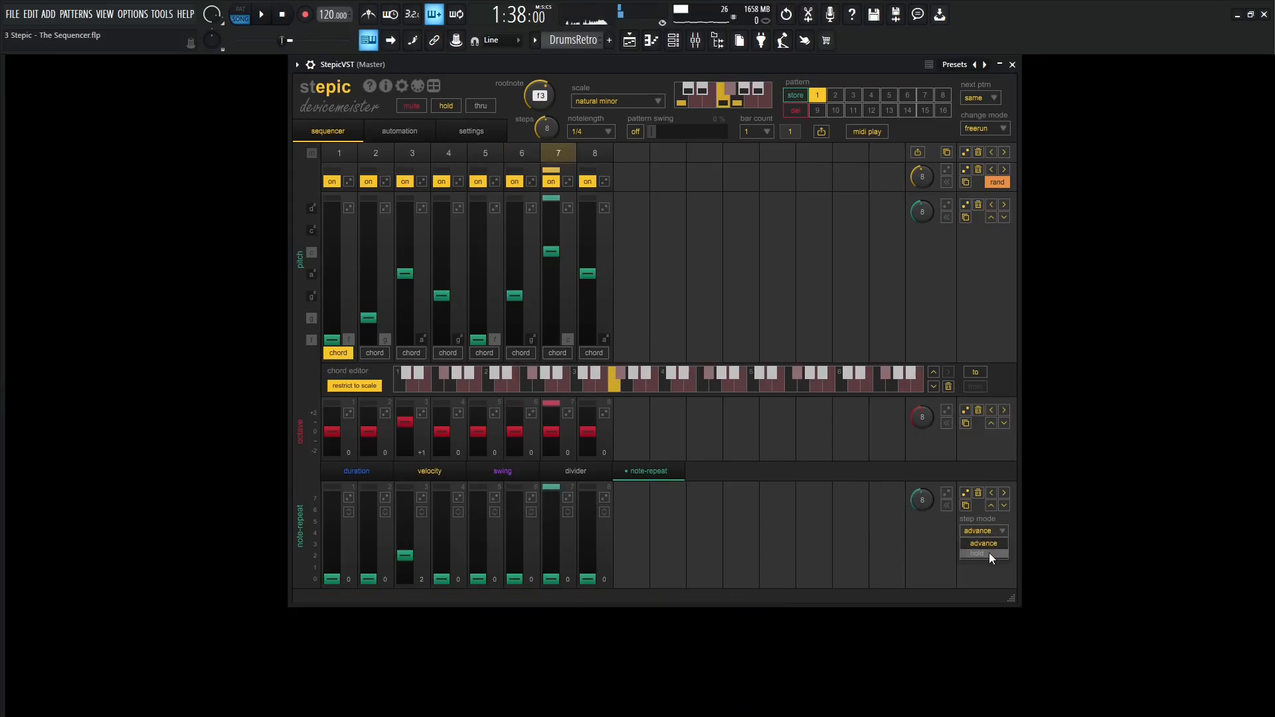
pyautogui.click(987, 552)
pyautogui.press('space')
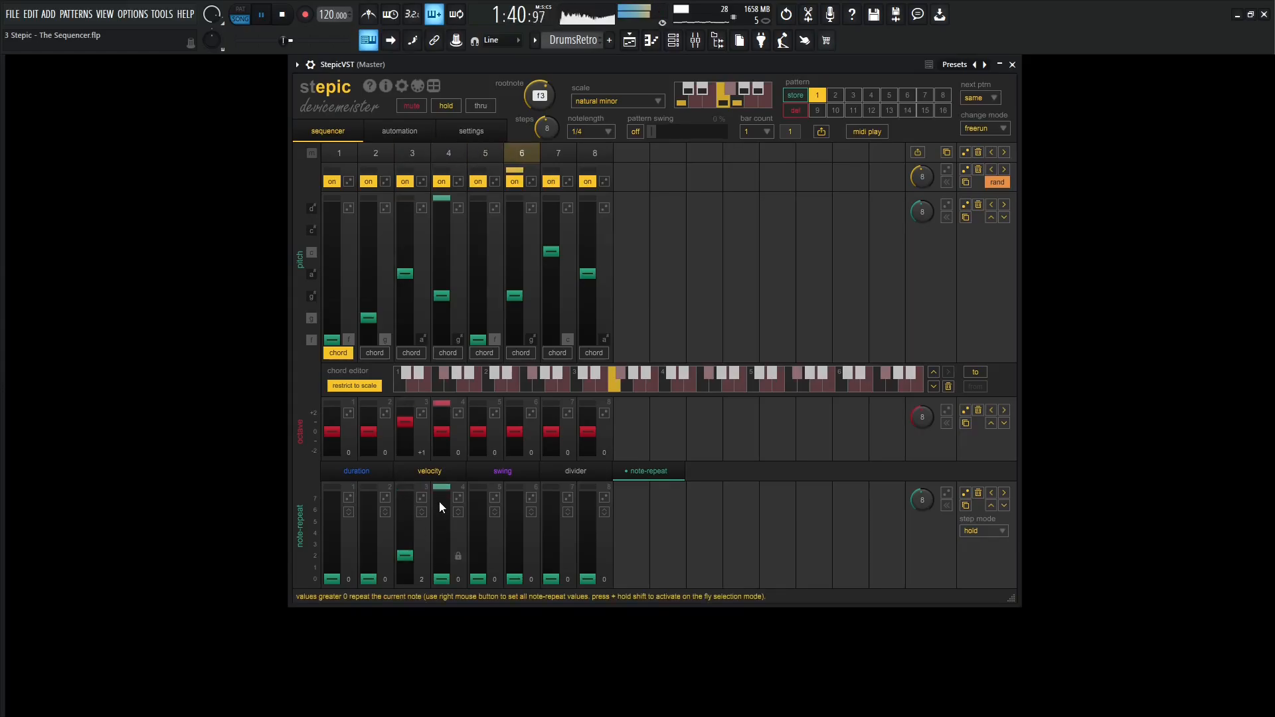
pyautogui.press('space')
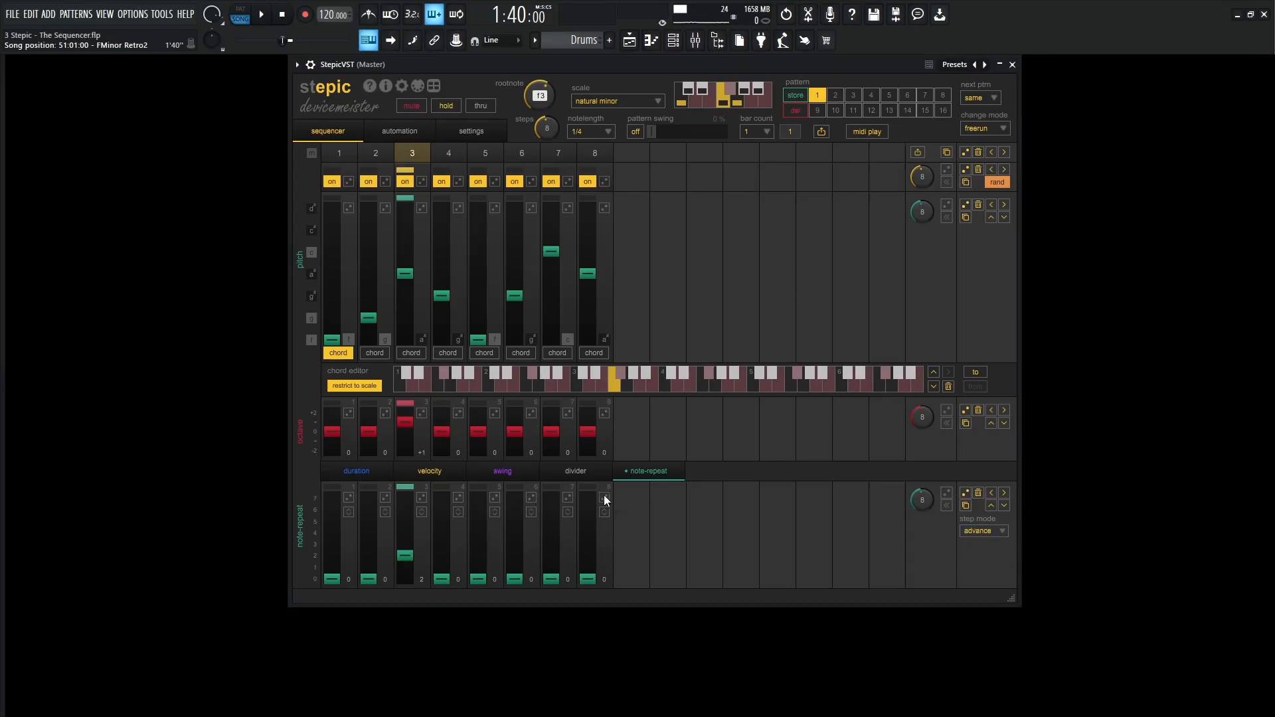
# Enable the upward option on note-repeat step 3, with its repeat value at 1, and audition the pattern
pyautogui.click(421, 510)
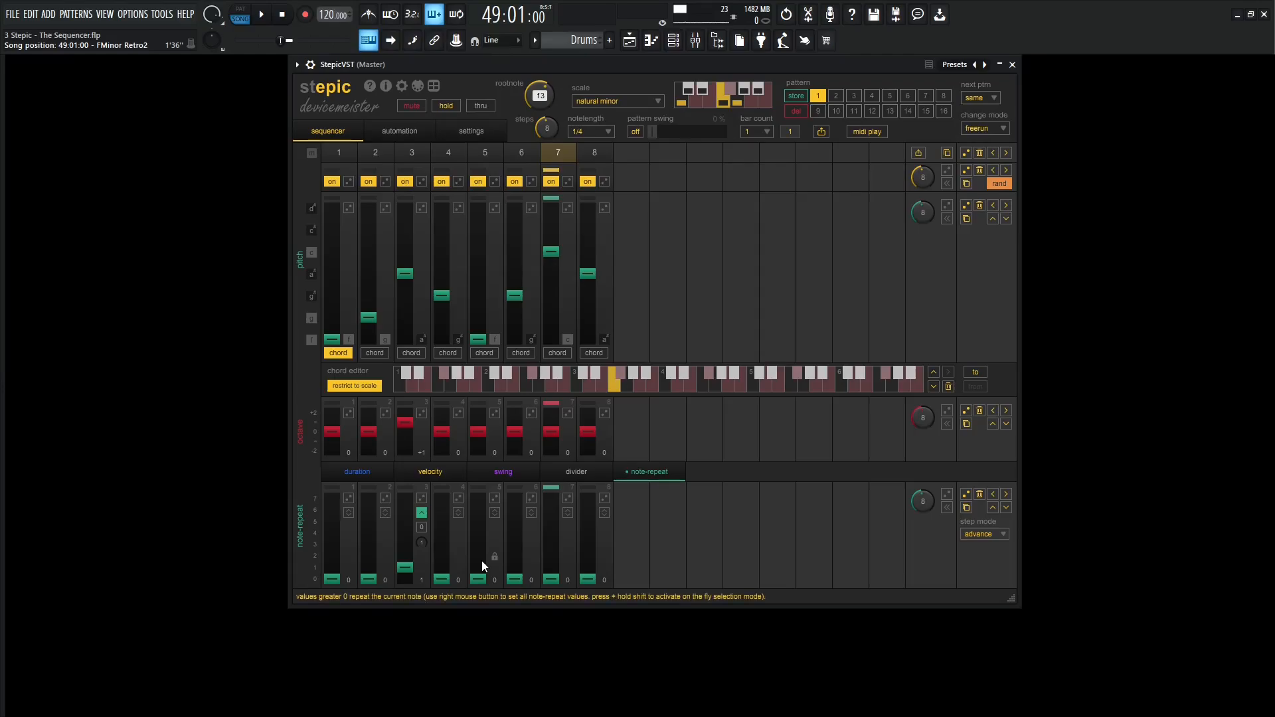
pyautogui.press('space')
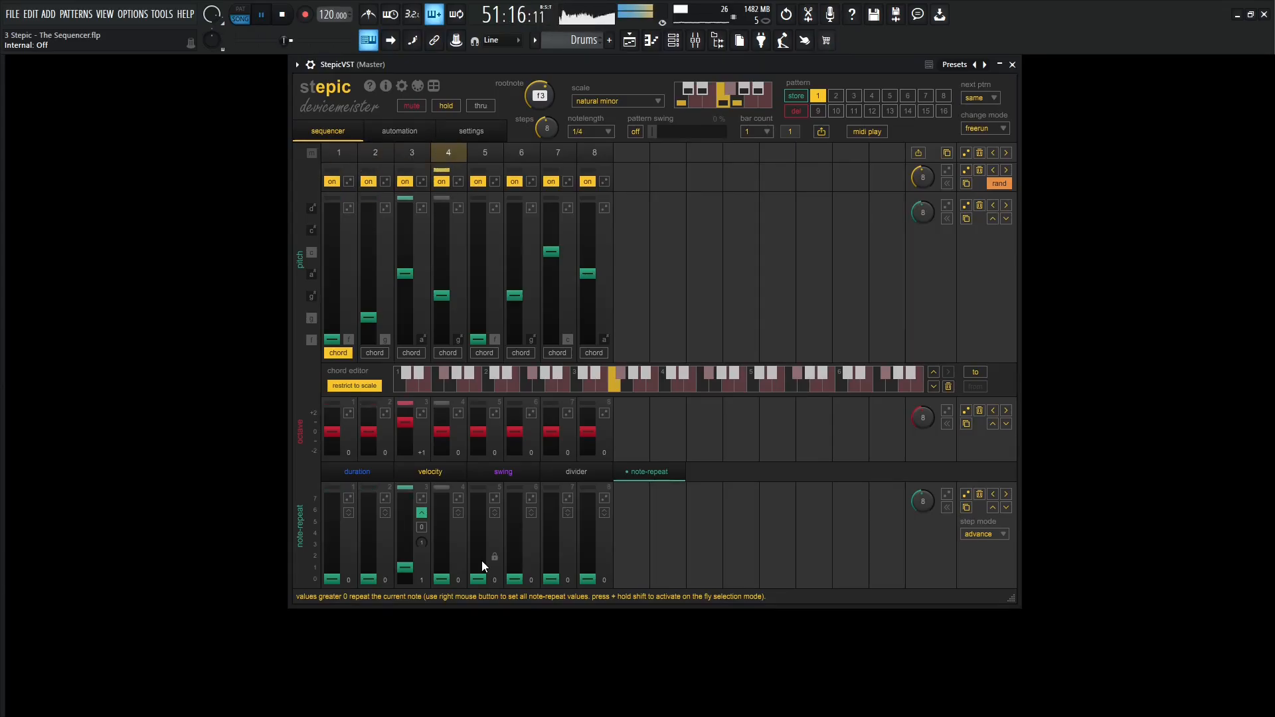
pyautogui.press('space')
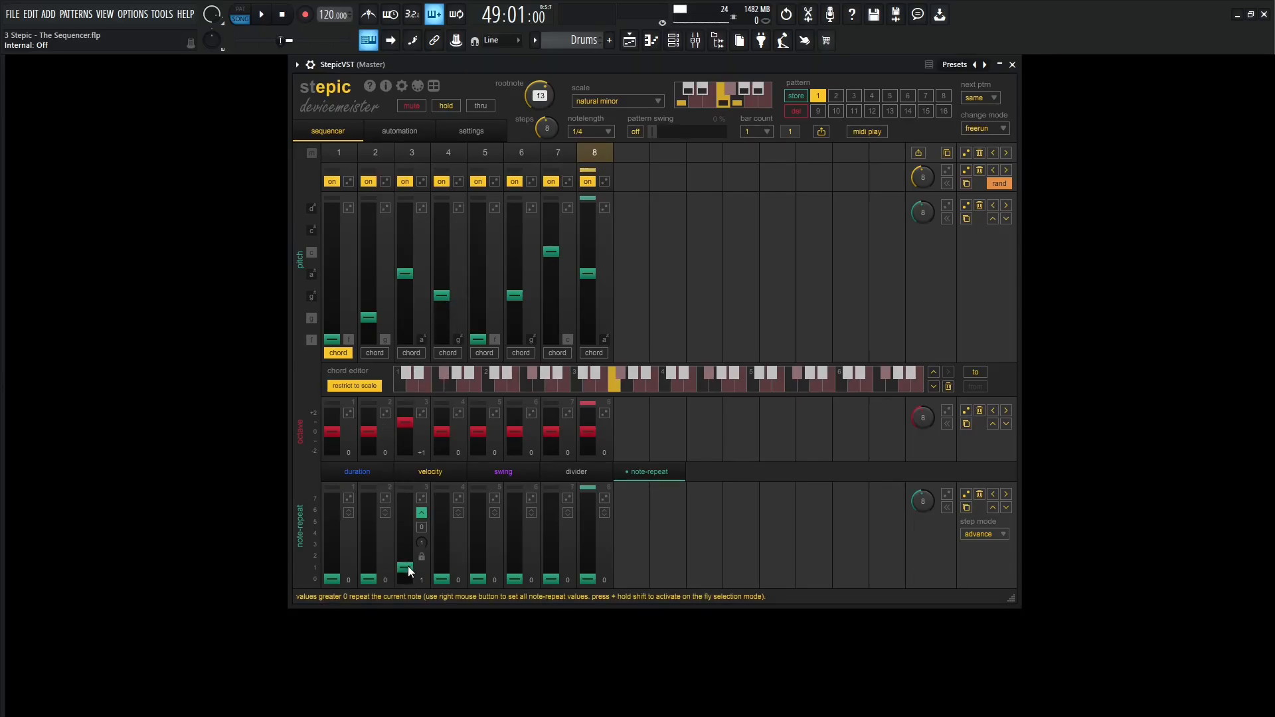
# Set the repeat value of note-repeat step 3 to 2 and its upward offset to +1, auditioning the pattern after each change
pyautogui.moveTo(410, 572); pyautogui.dragTo(407, 558)
pyautogui.press('space')
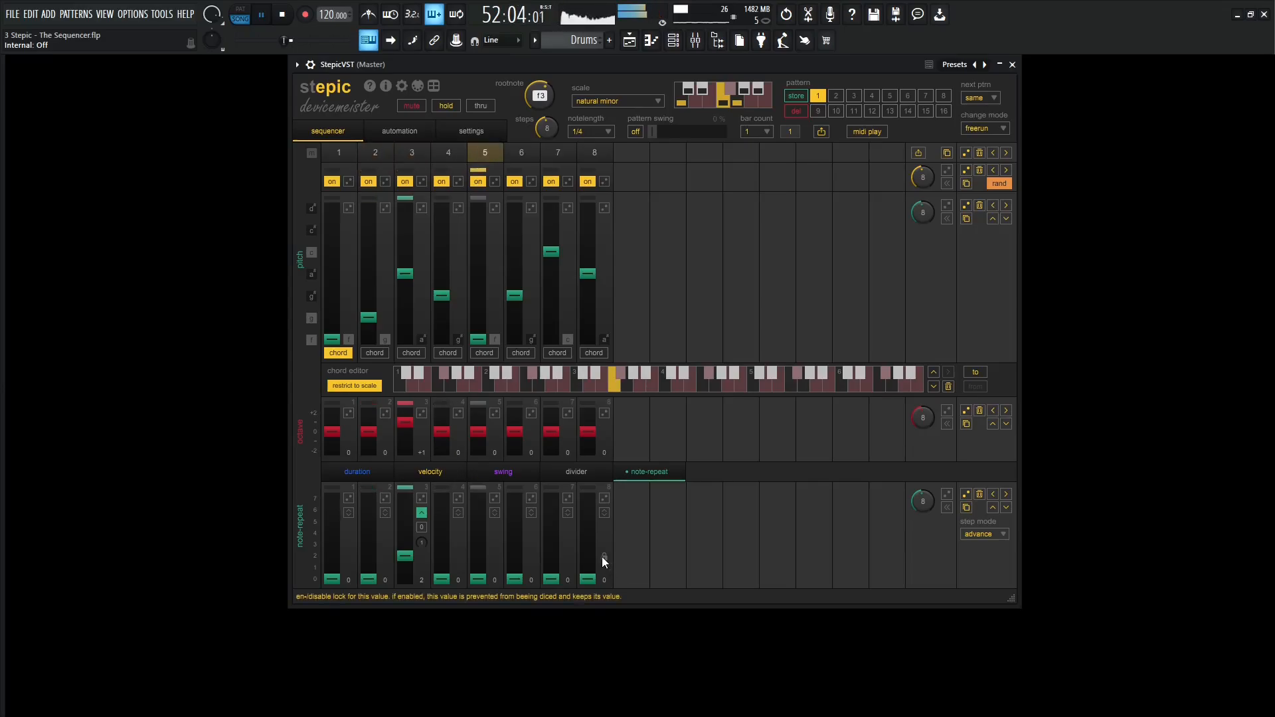
pyautogui.press('space')
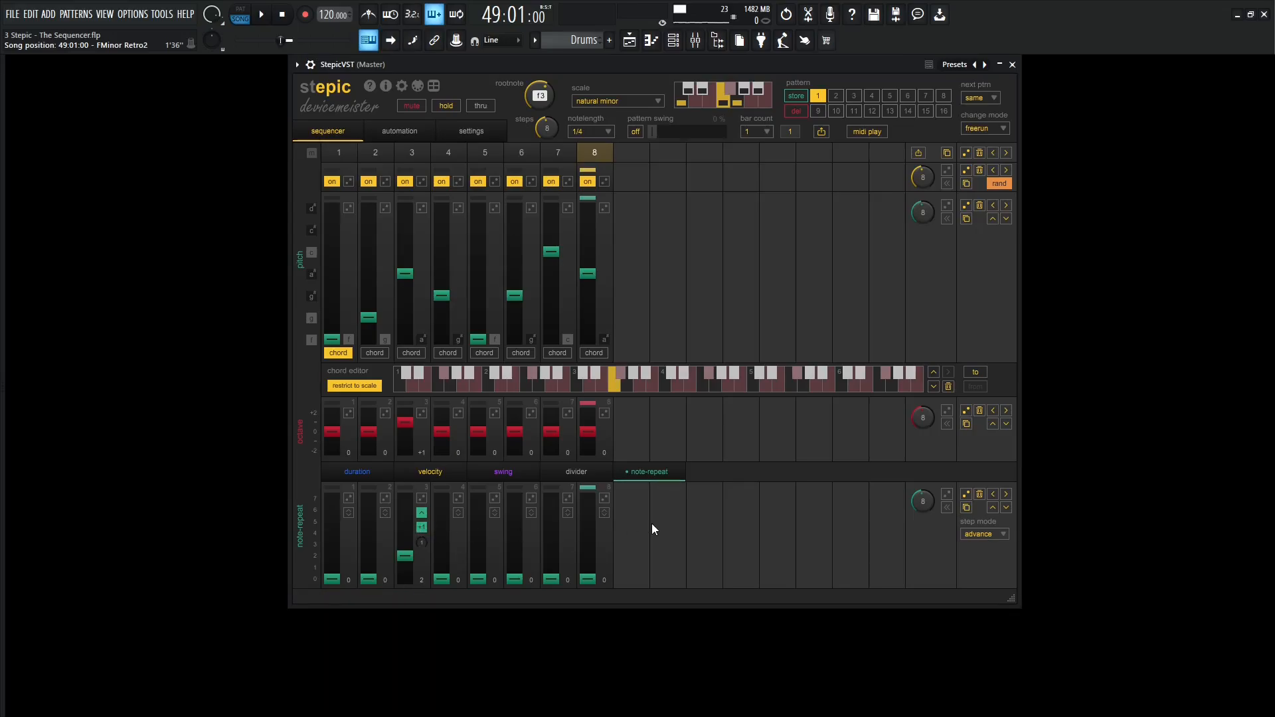
pyautogui.press('space')
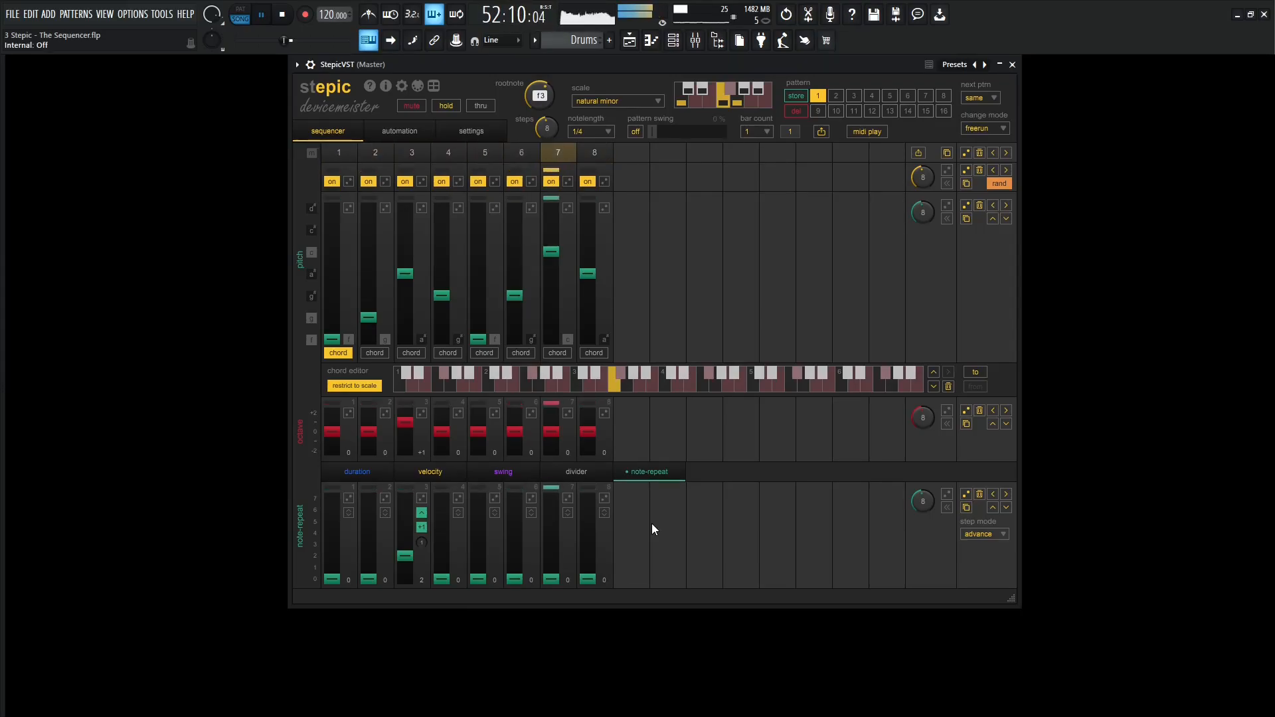
pyautogui.press('space')
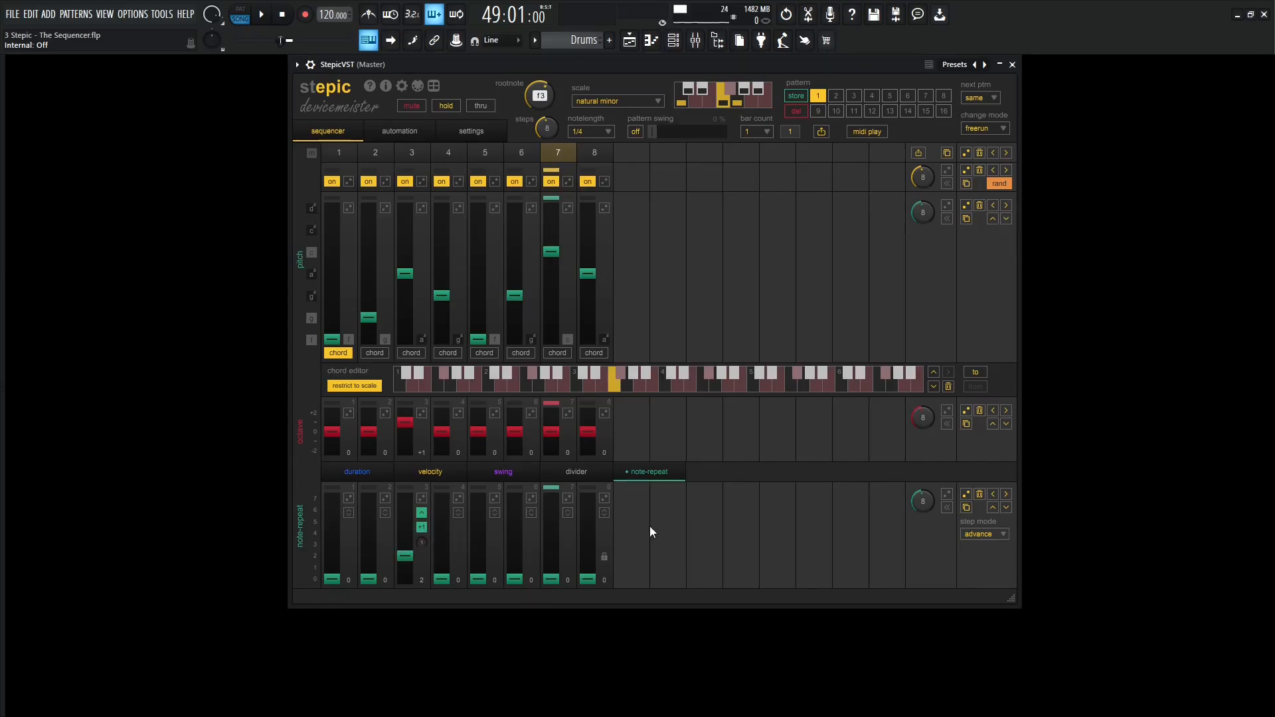
# Audition the pattern, set the upward offset of note-repeat step 3 to +2, and audition it again
pyautogui.press('space')
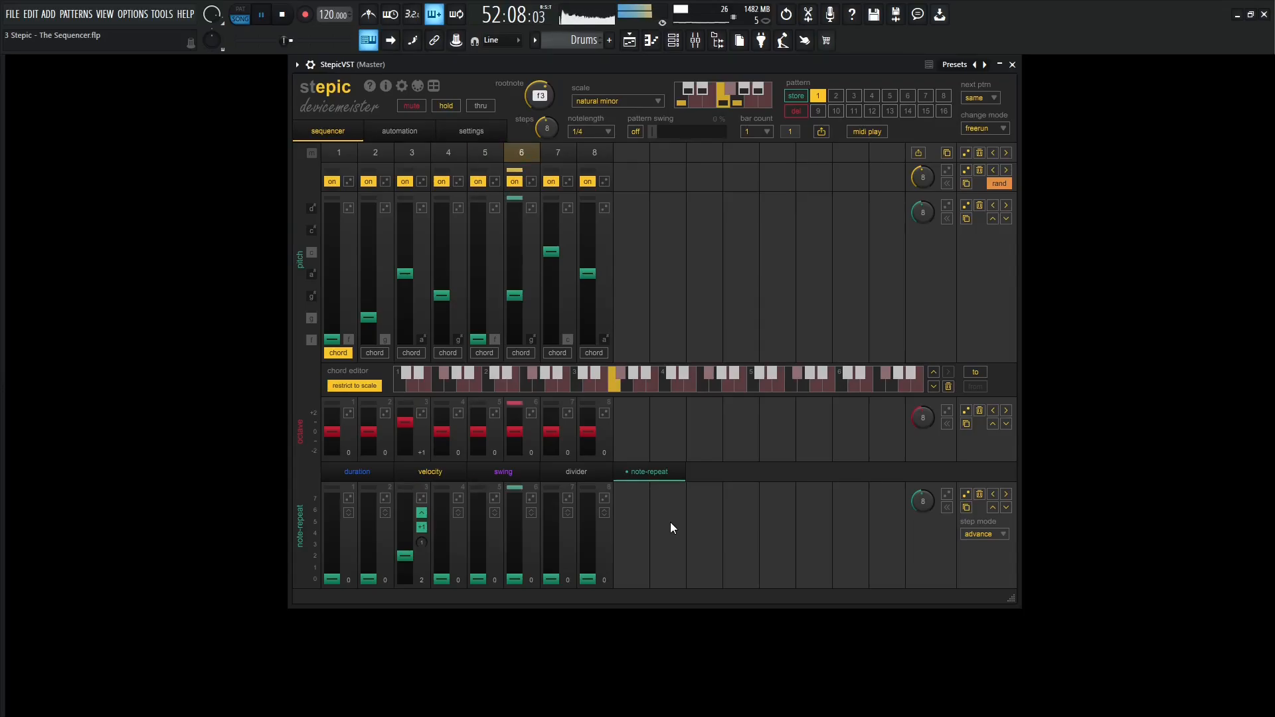
pyautogui.press('space')
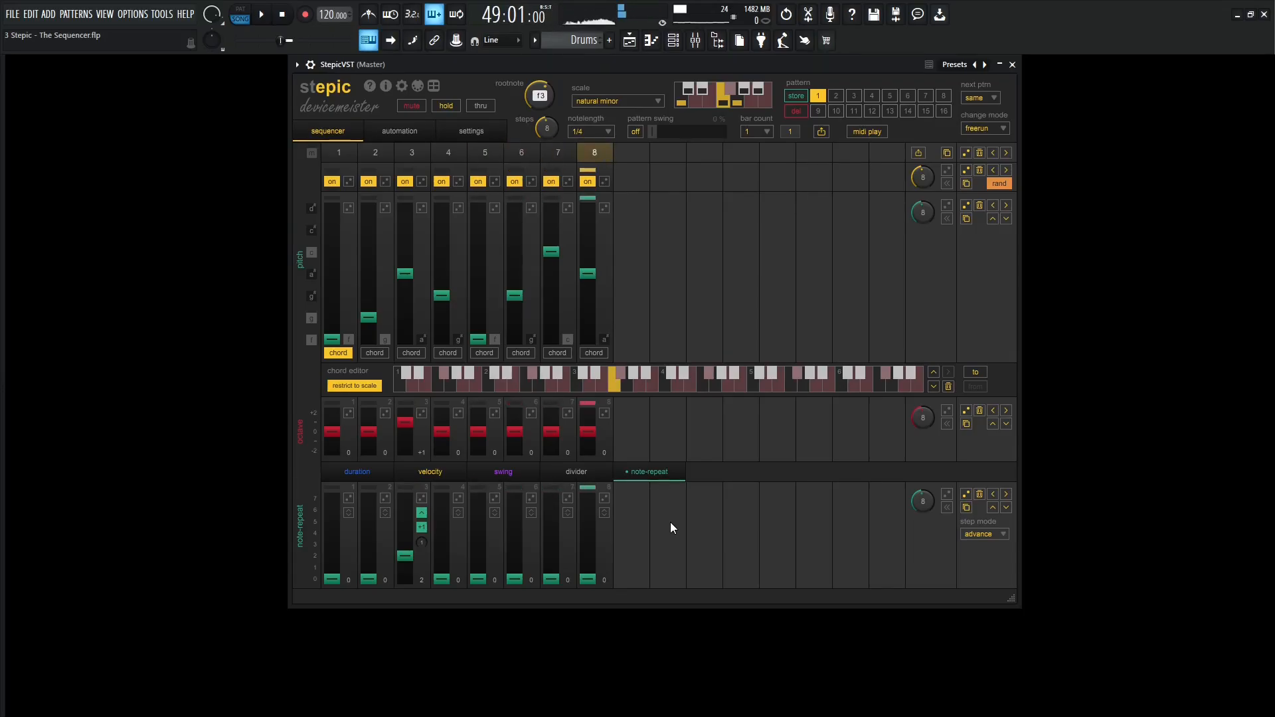
pyautogui.click(421, 527)
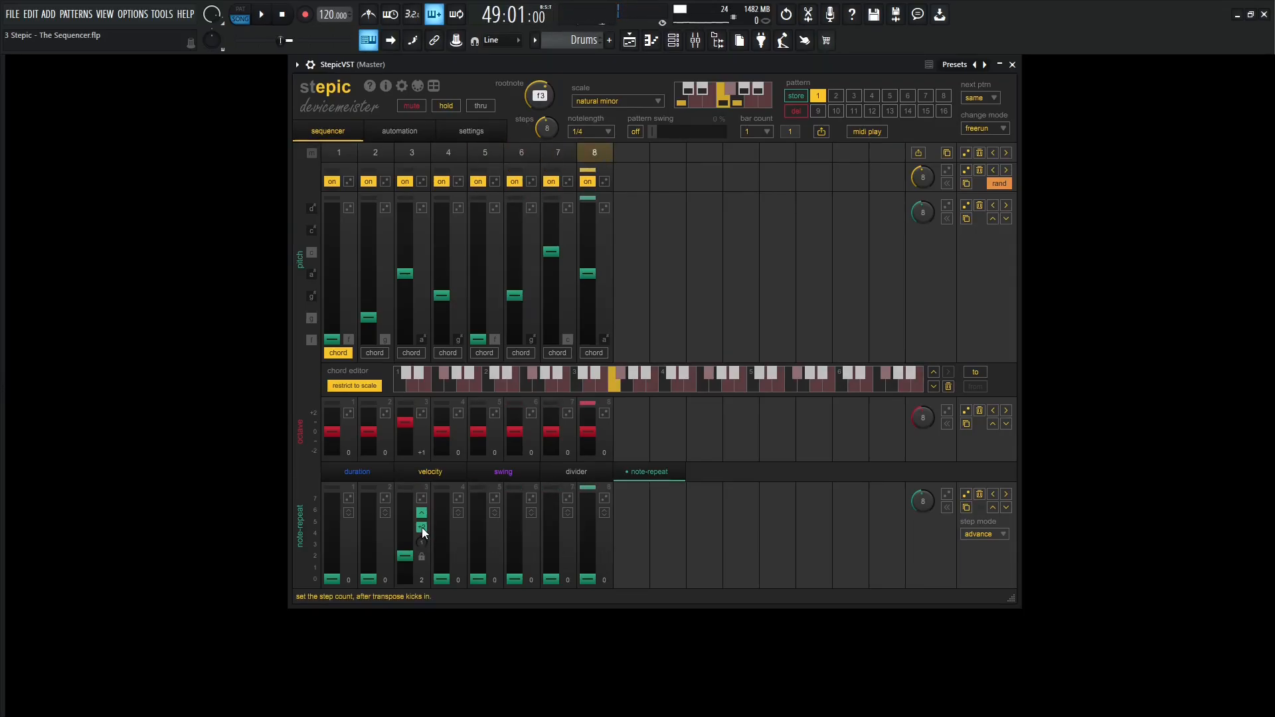
pyautogui.press('space')
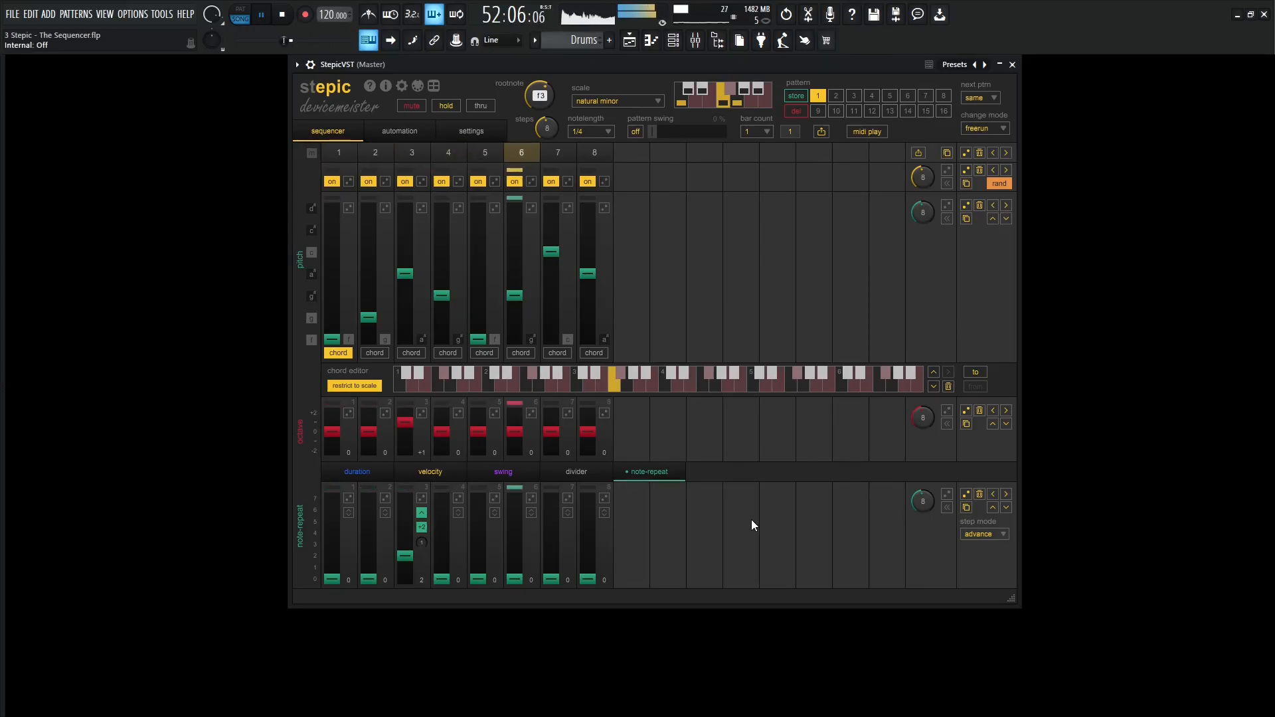
pyautogui.press('space')
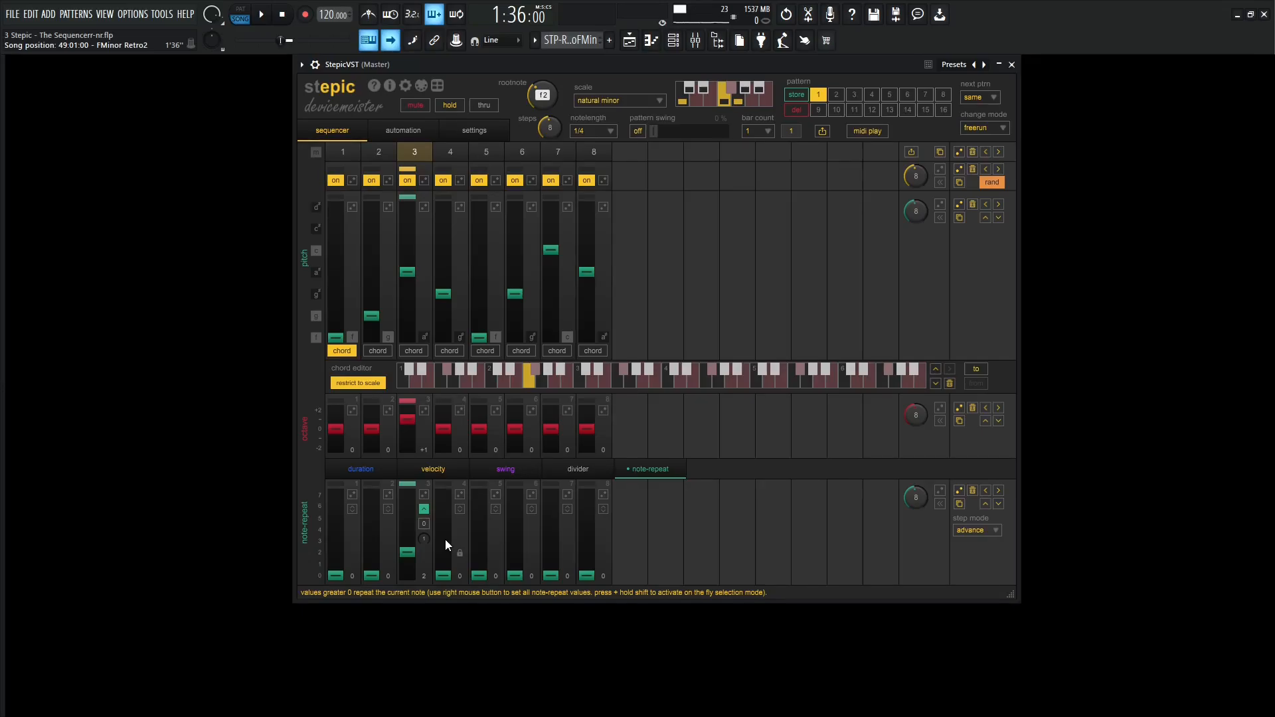
# Audition note-repeat step 3 with its offset at 0, set its transpose range to 2, and audition again
pyautogui.press('space')
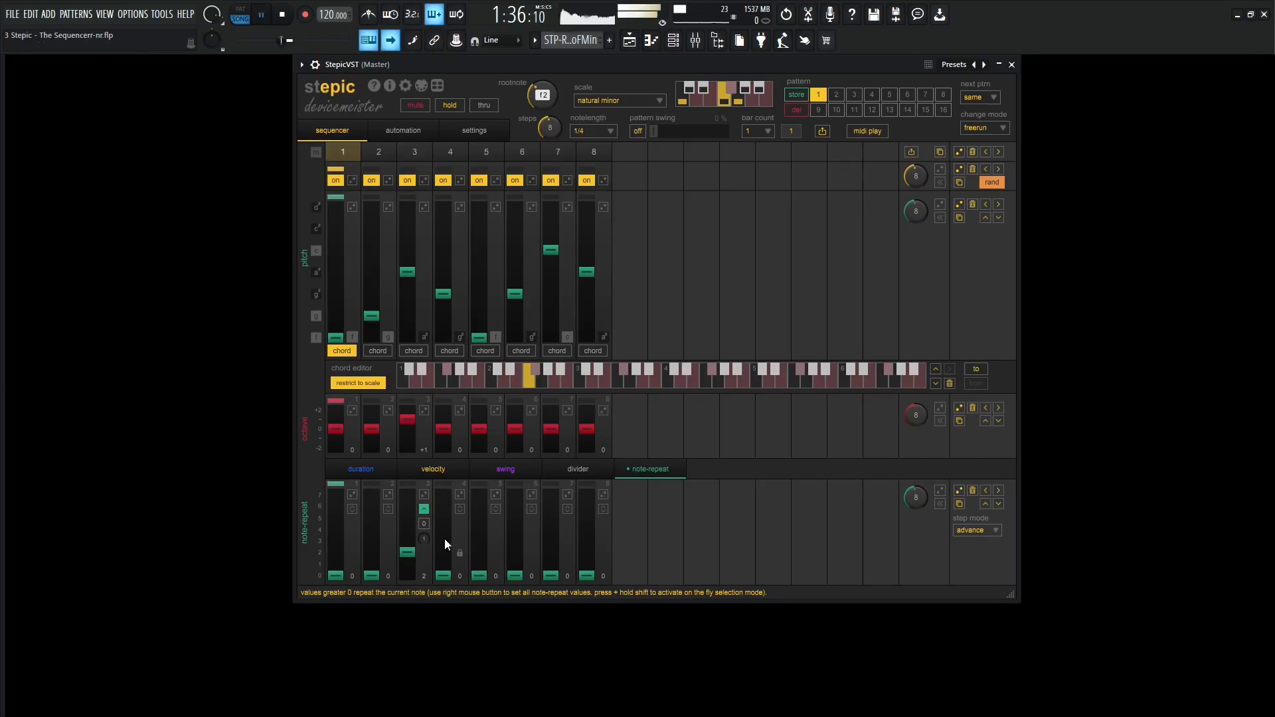
pyautogui.press('space')
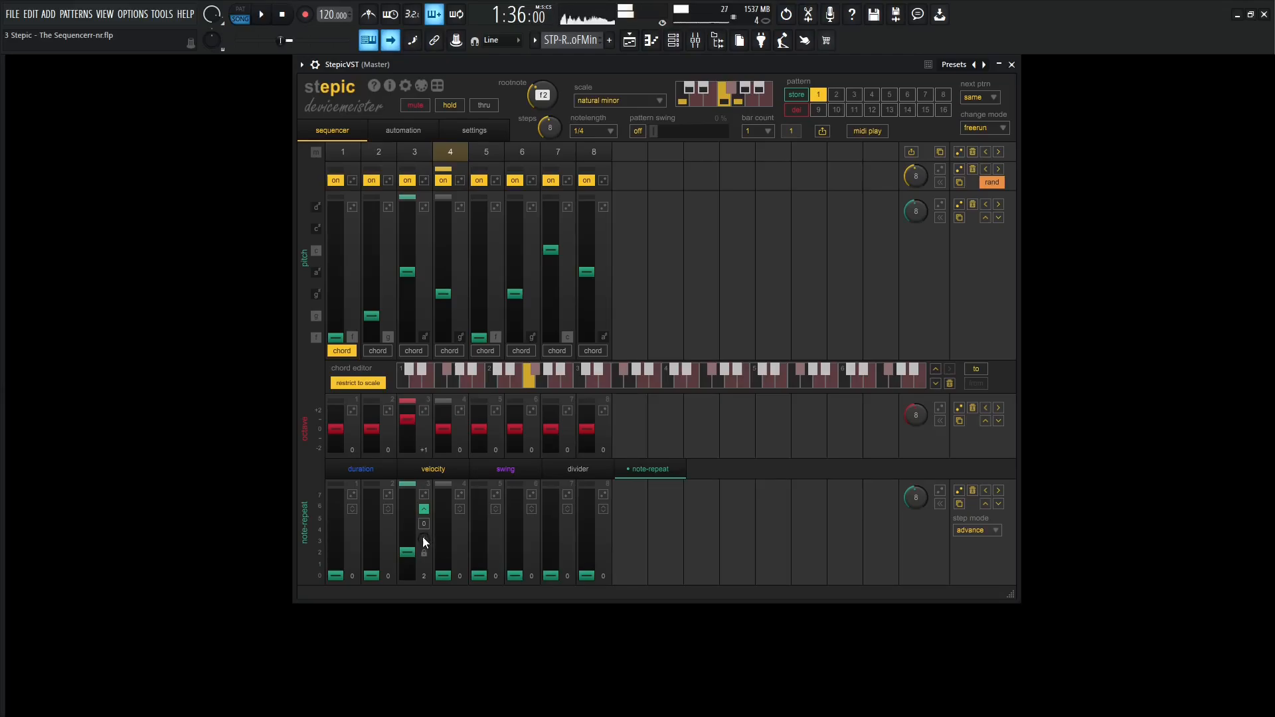
pyautogui.moveTo(422, 536); pyautogui.dragTo(427, 500)
pyautogui.press('space')
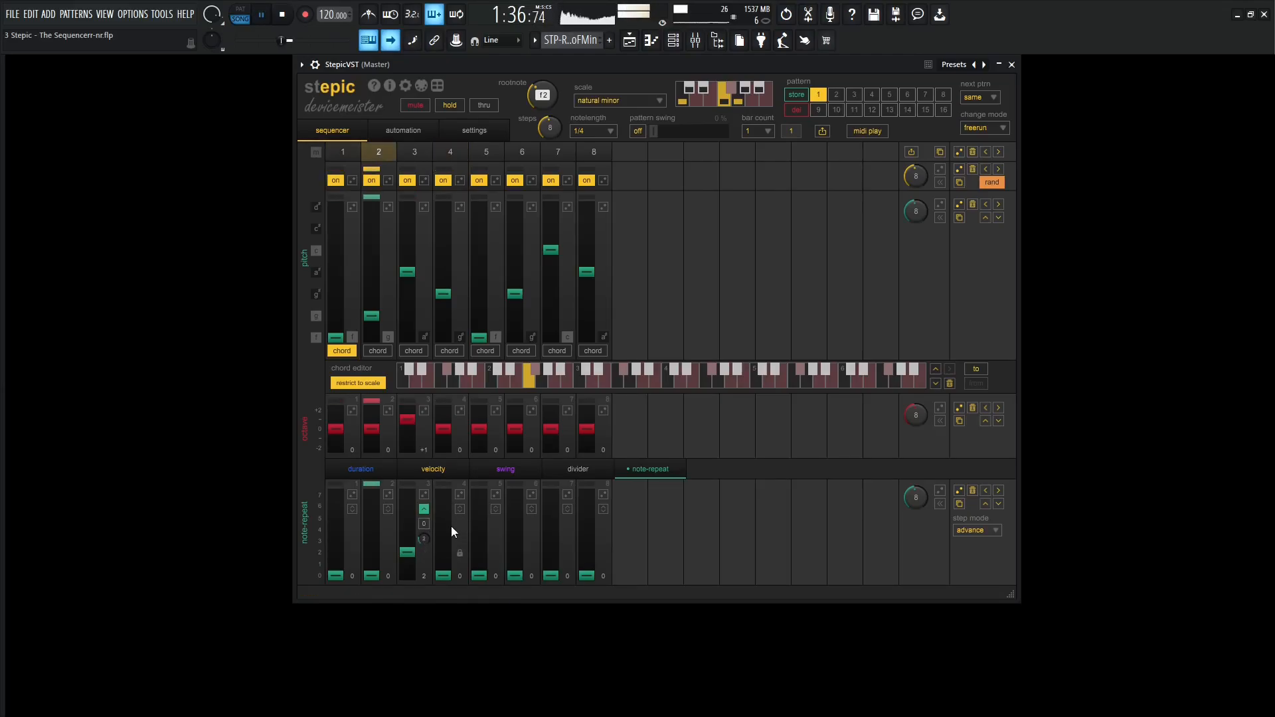
pyautogui.press('space')
# Raise the transpose range of note-repeat step 3 further in stages, auditioning the pattern after each increase
pyautogui.moveTo(428, 524); pyautogui.dragTo(428, 512)
pyautogui.press('space')
pyautogui.press('space')
pyautogui.press('space')
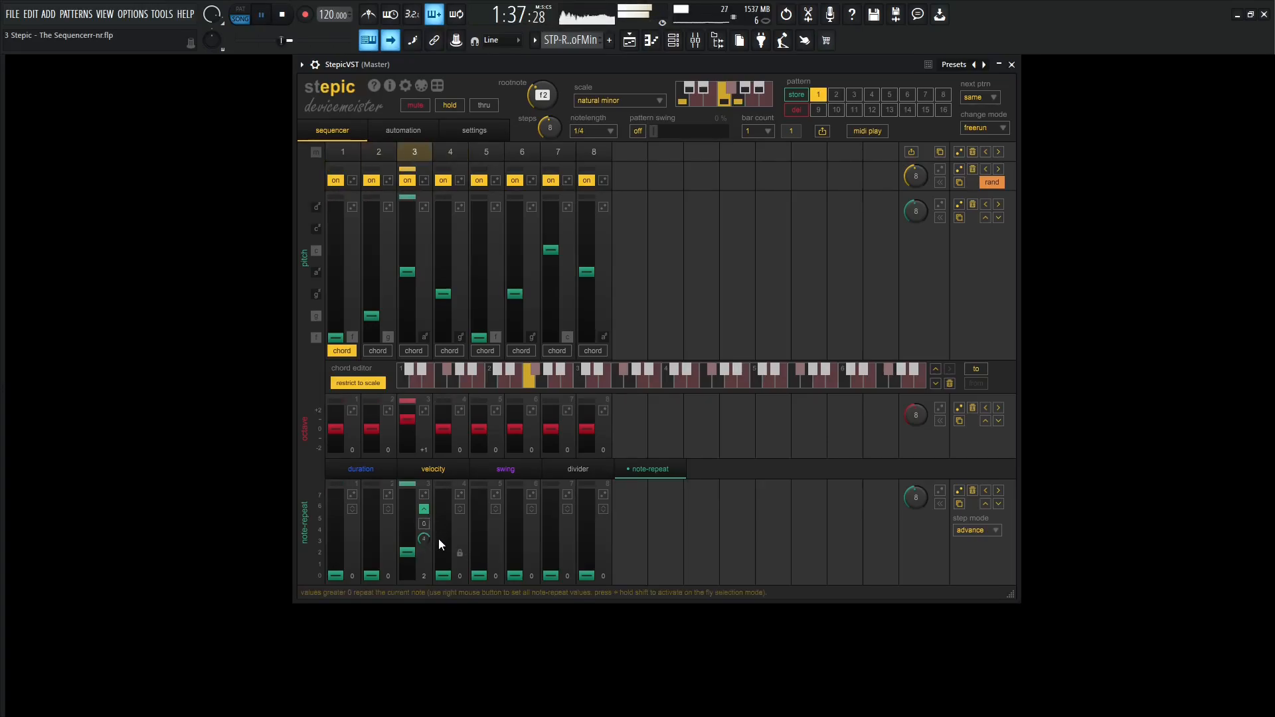
pyautogui.press('space')
pyautogui.moveTo(425, 536); pyautogui.dragTo(429, 505)
pyautogui.press('space')
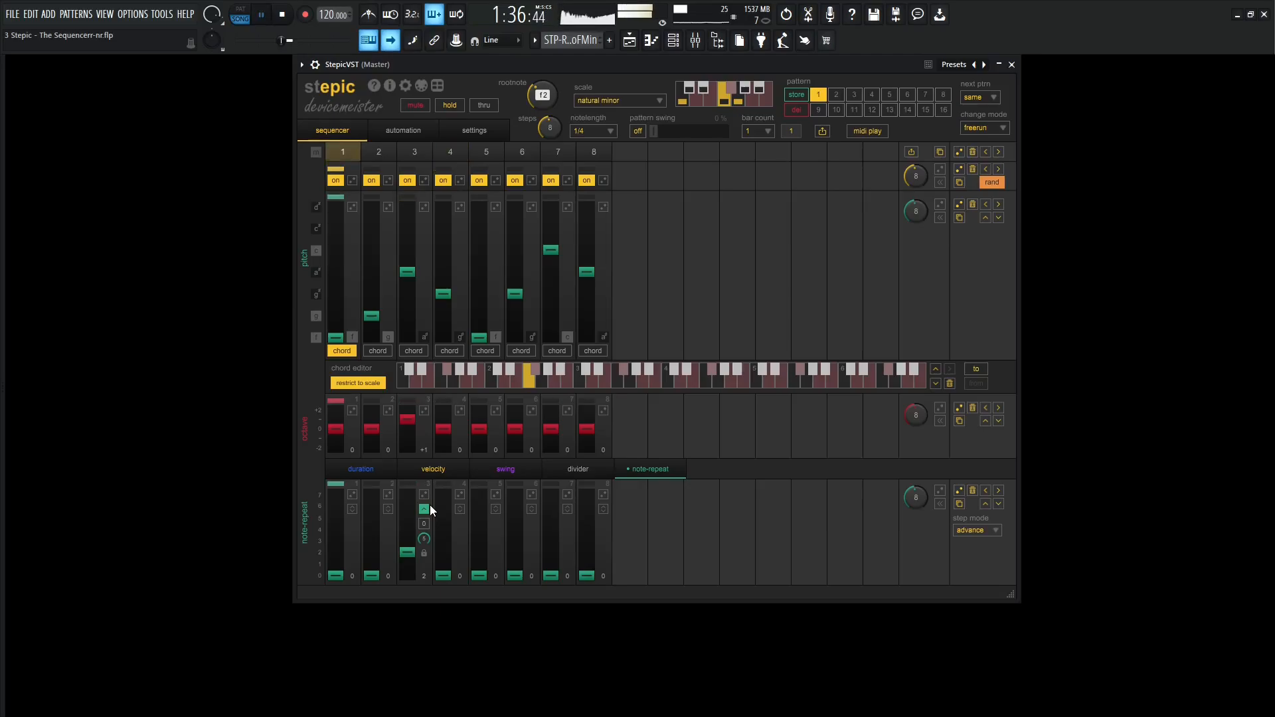
pyautogui.press('space')
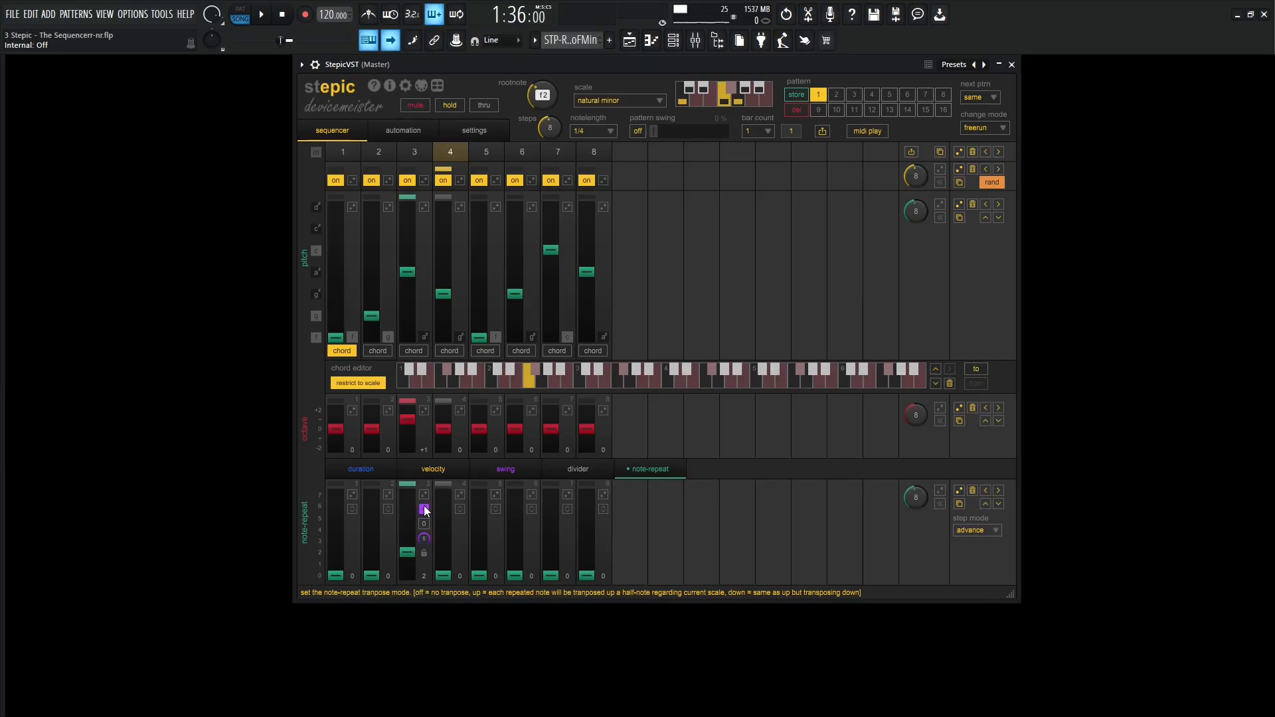
# Switch note-repeat step 3 to downward transposition and audition it, reducing the transpose range to 3 for the second playback
pyautogui.press('space')
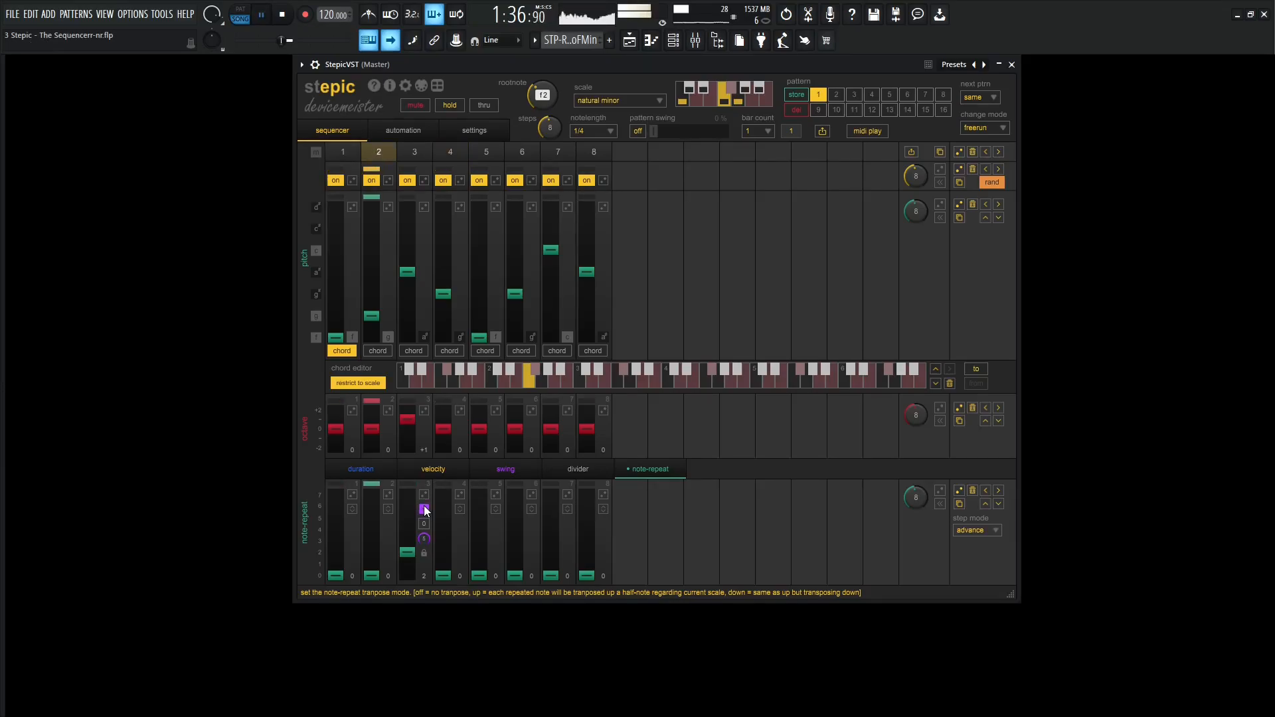
pyautogui.press('space')
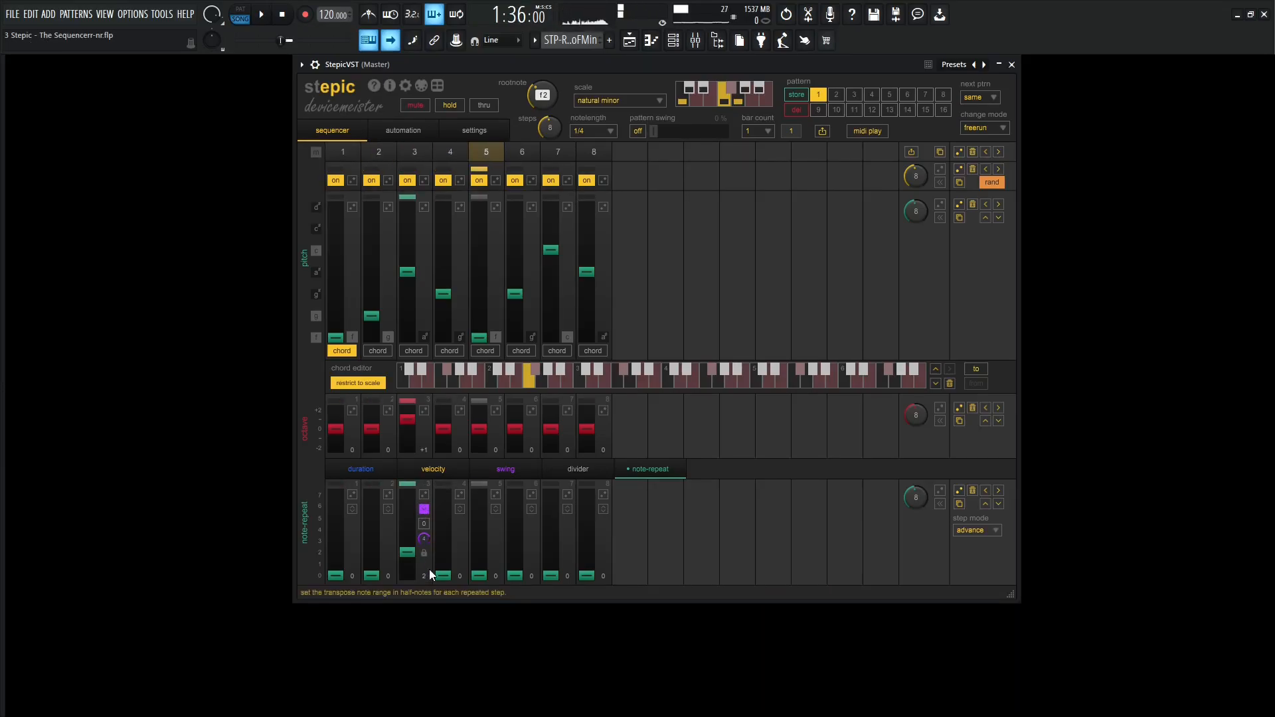
pyautogui.press('space')
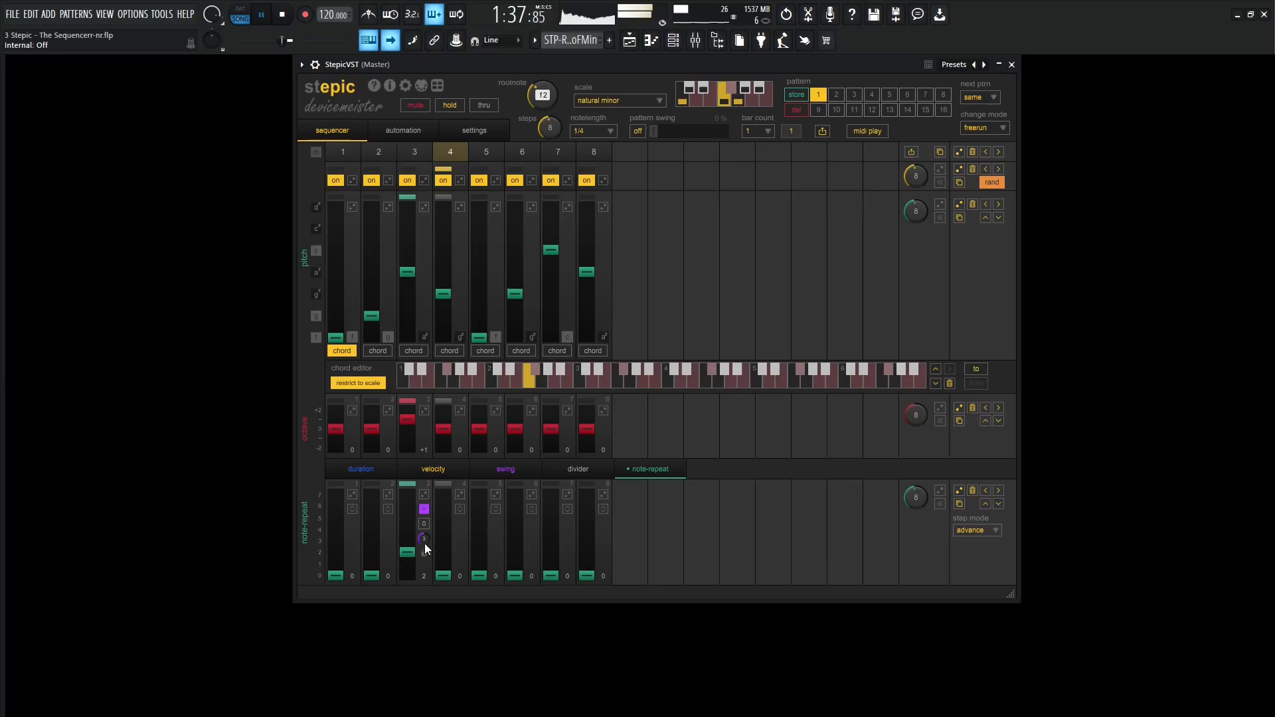
pyautogui.press('space')
# Reduce the downward transpose range of note-repeat step 3 to 2 and then 1, auditioning each setting
pyautogui.moveTo(423, 540); pyautogui.dragTo(425, 556)
pyautogui.press('space')
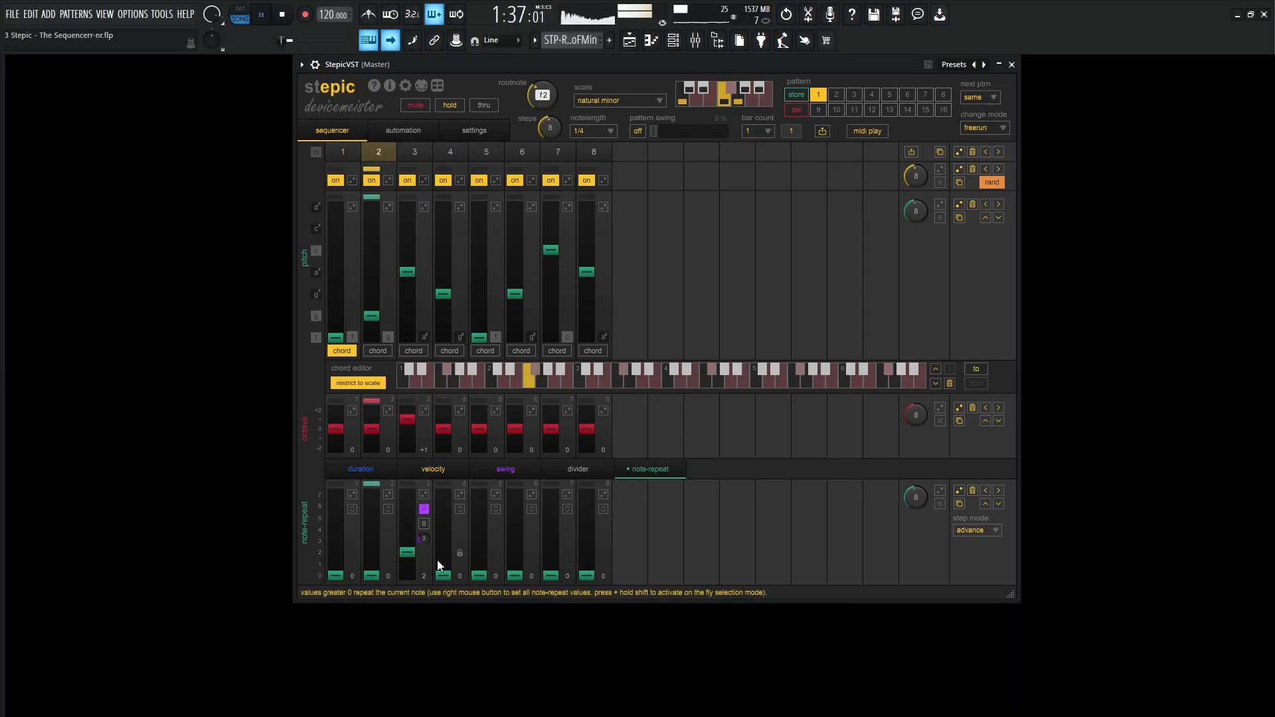
pyautogui.press('space')
pyautogui.press('space')
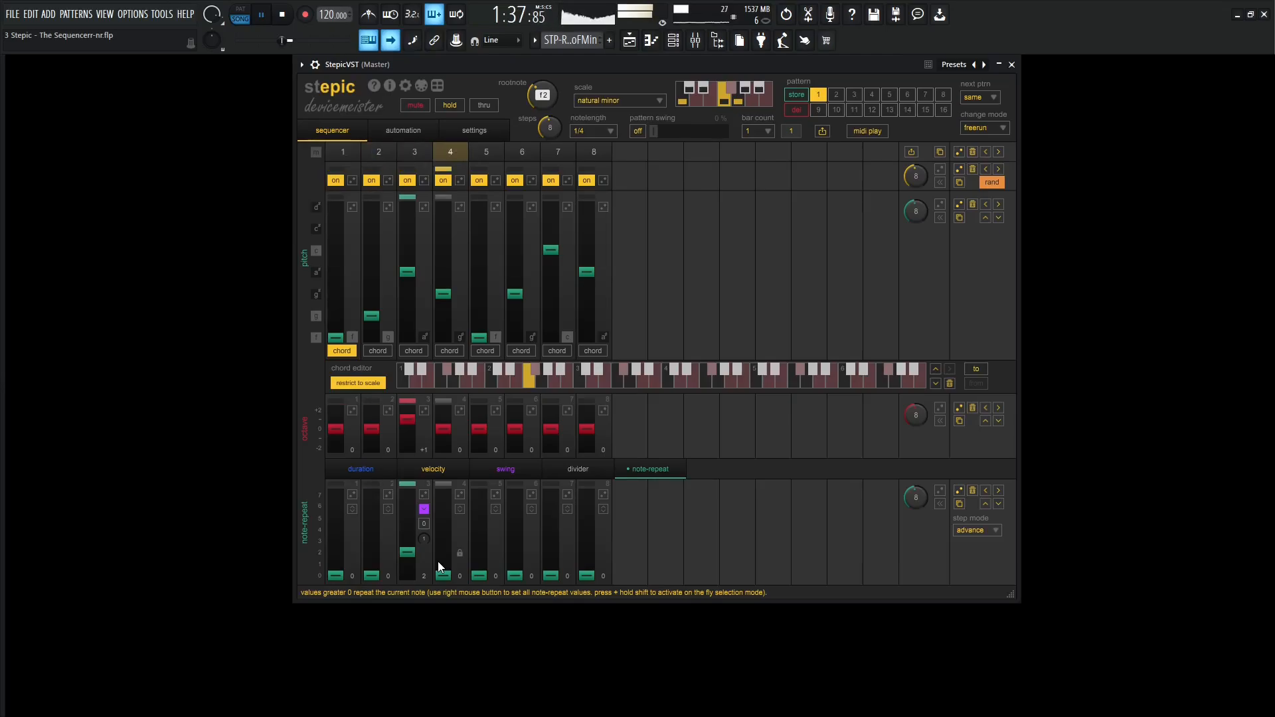
pyautogui.press('space')
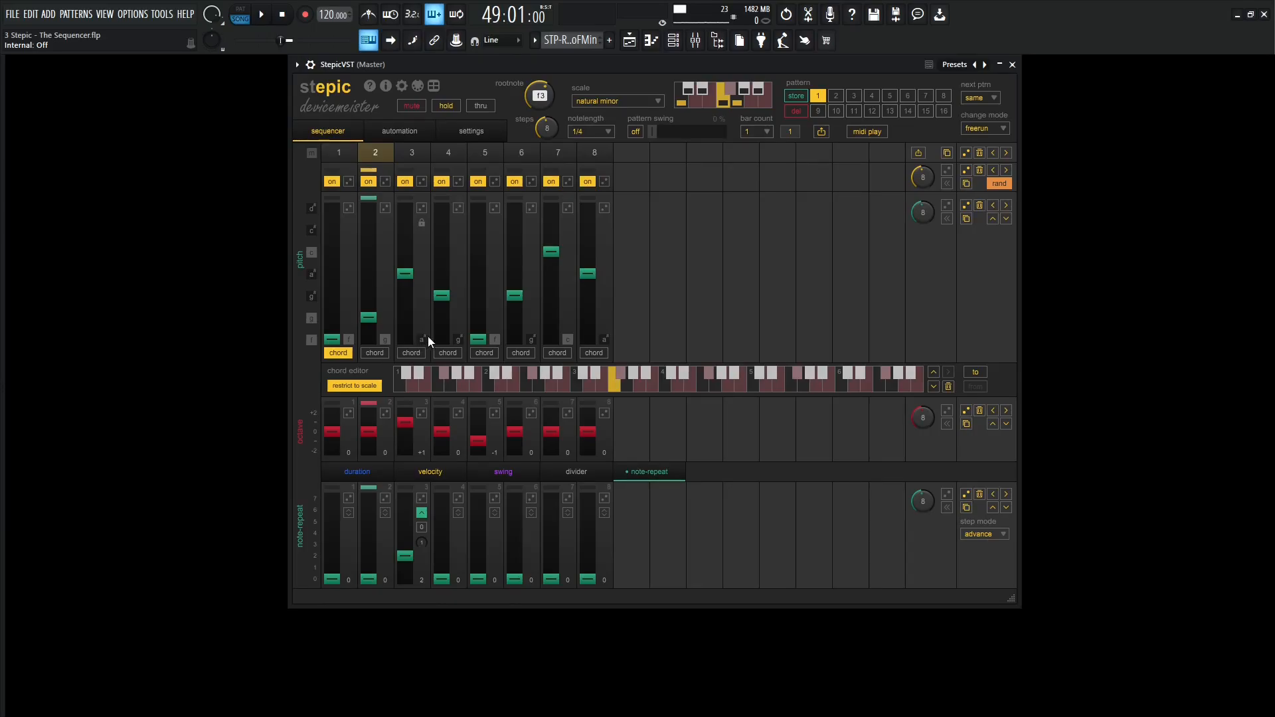
# Shorten the note-repeat lane to 7 steps and set the note length to 1/8 during playback
pyautogui.moveTo(924, 511); pyautogui.dragTo(923, 515)
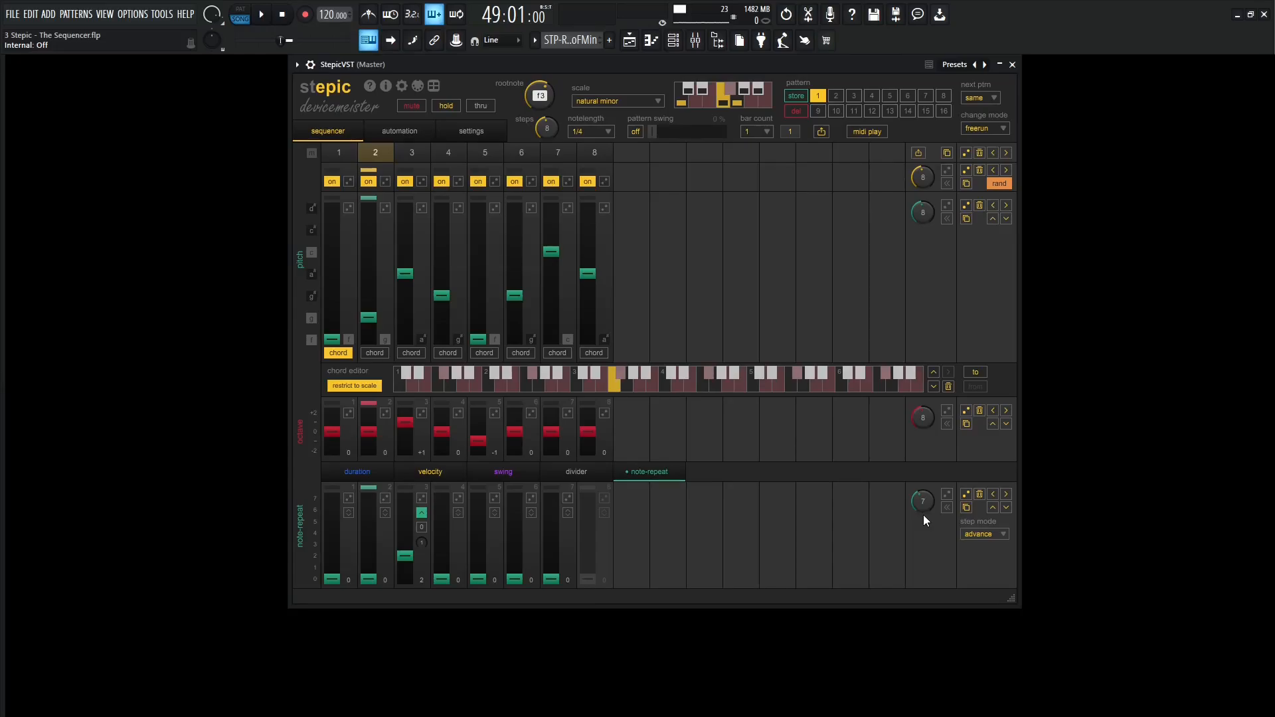
pyautogui.press('space')
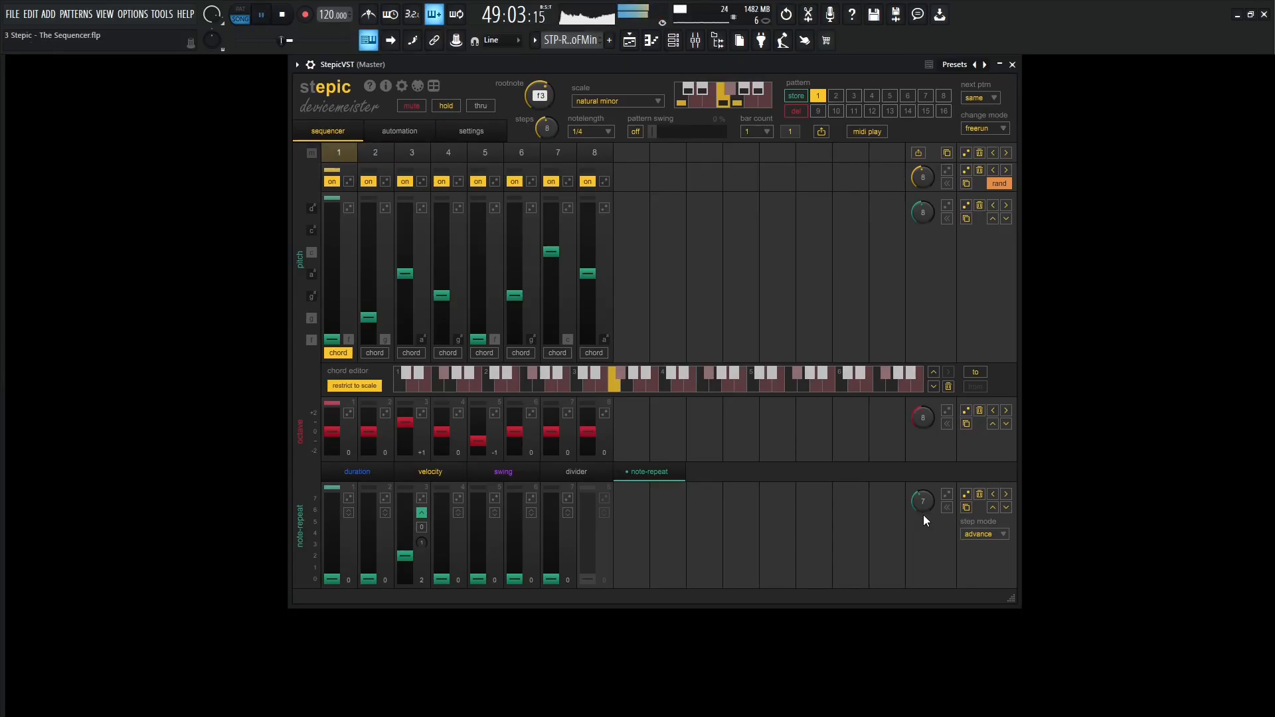
pyautogui.click(606, 132)
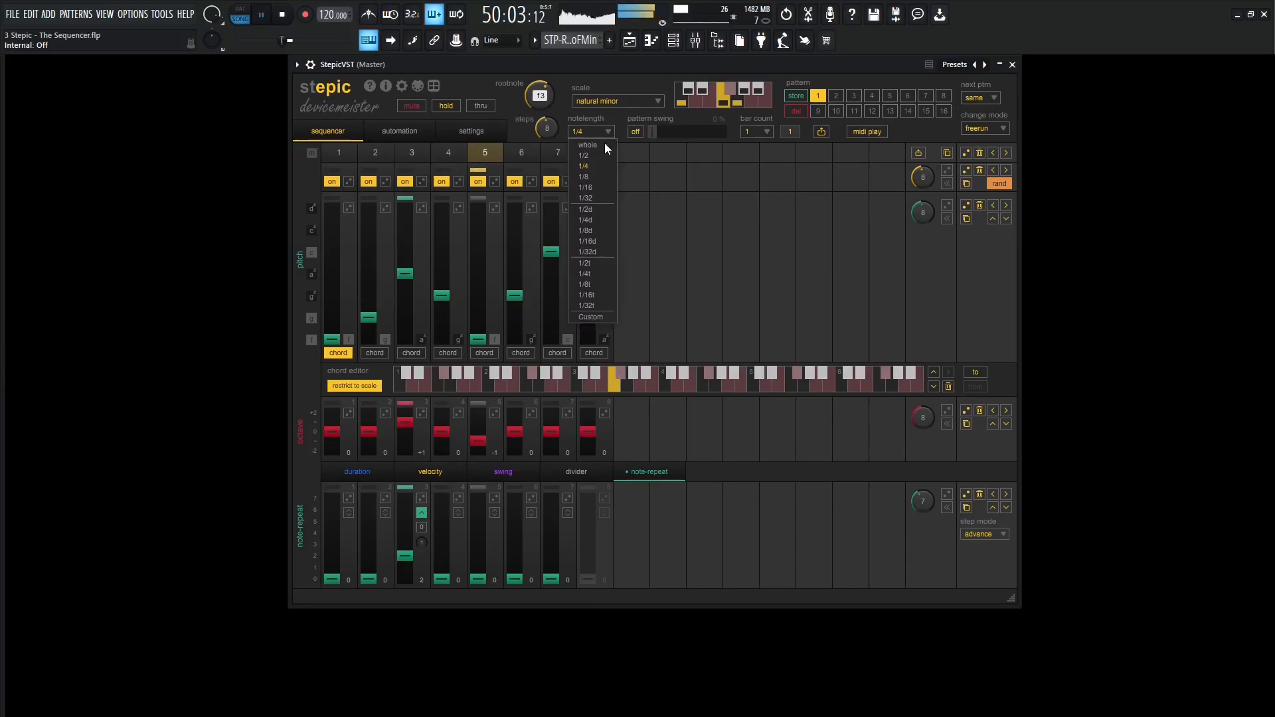
pyautogui.click(599, 176)
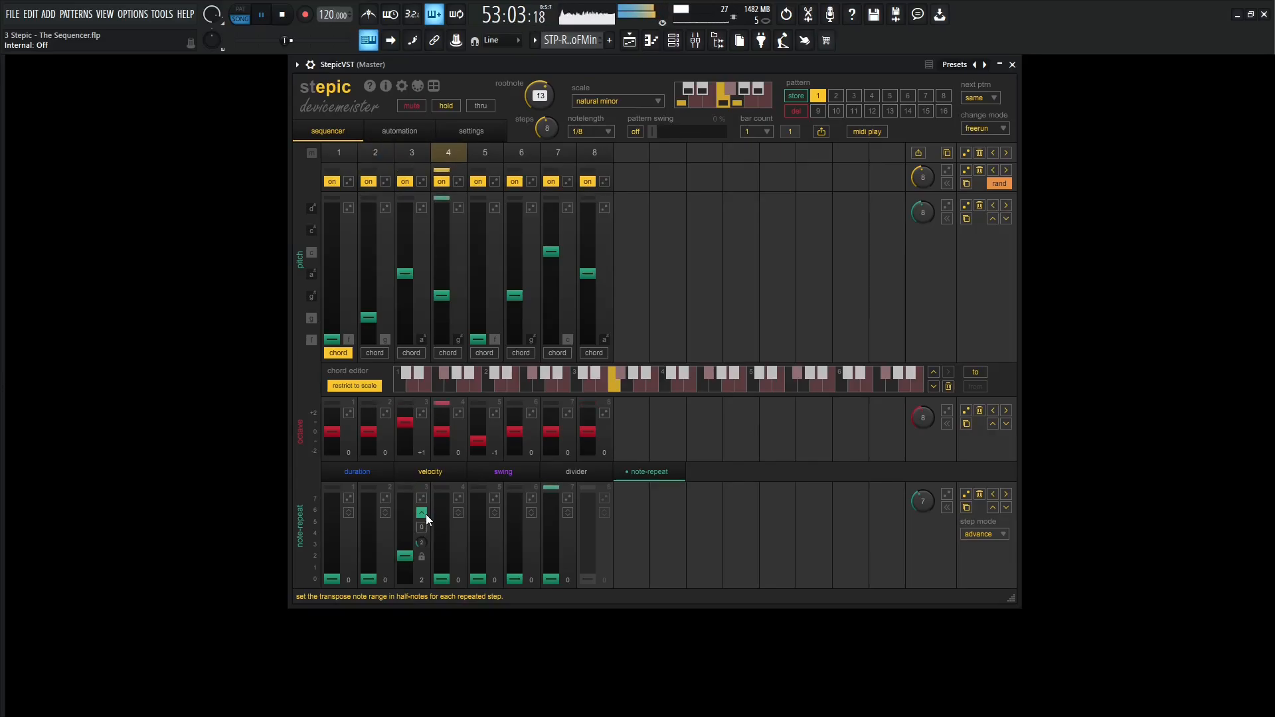
# Set the note length to 1/16 and the repeat value of note-repeat step 3 to 3
pyautogui.click(588, 133)
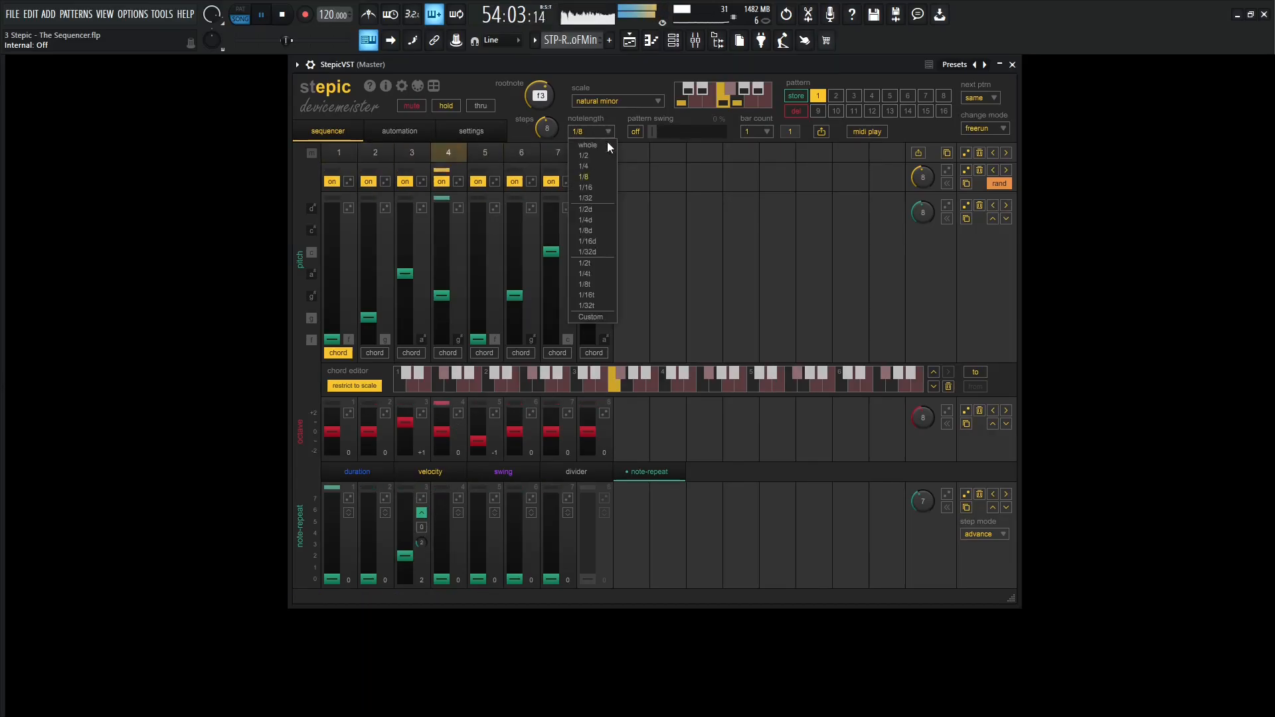
pyautogui.click(601, 185)
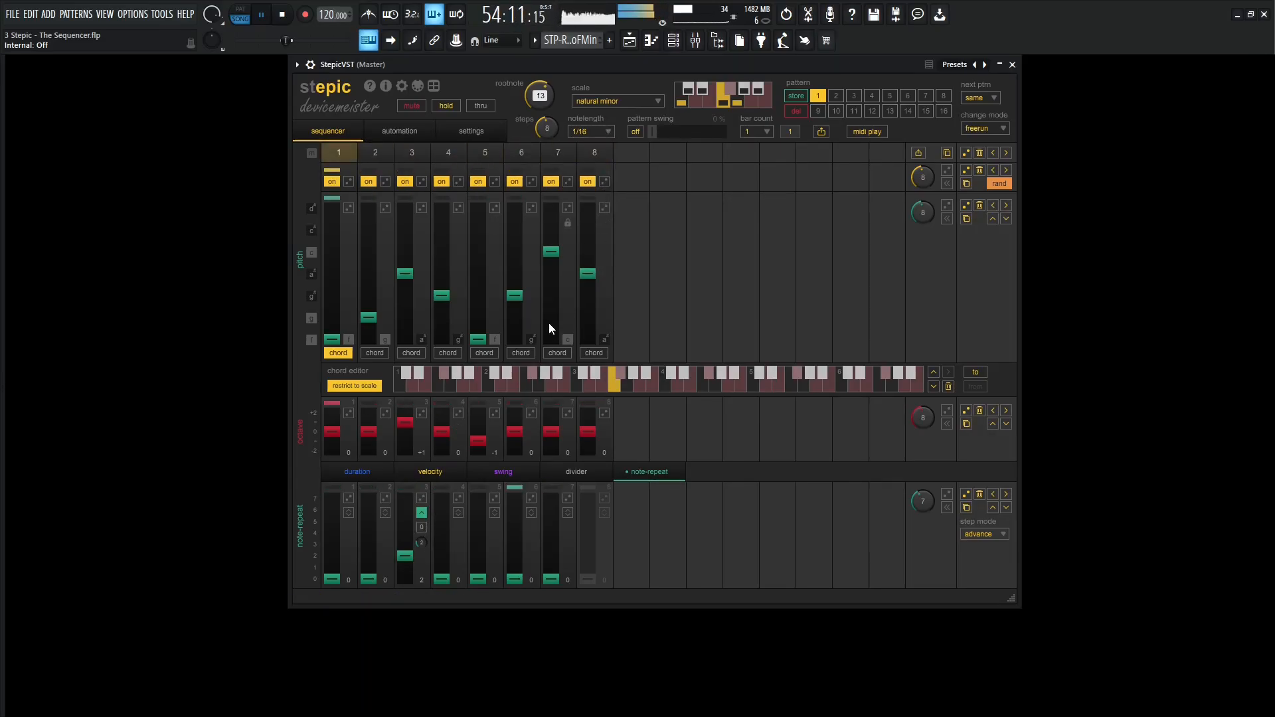
pyautogui.click(413, 544)
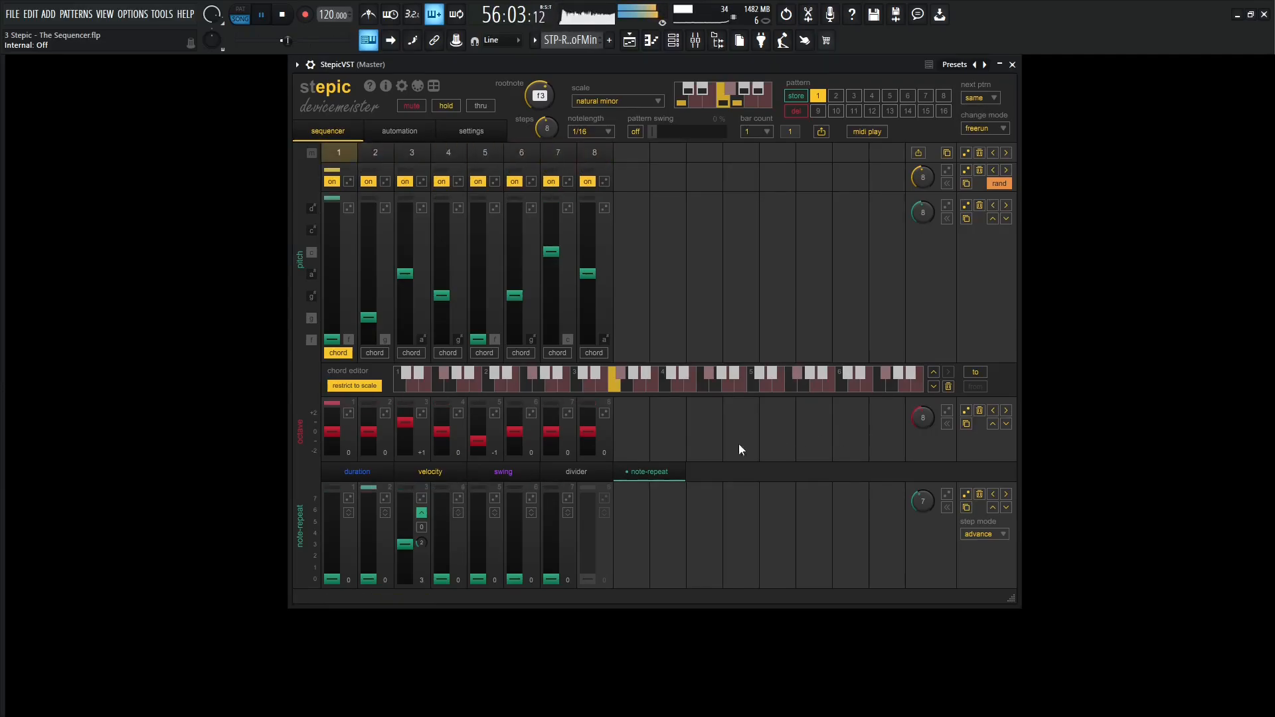
# Set octave steps 7 and 4 to -1, shorten the octave lane to 6 steps, and stop playback after listening
pyautogui.click(551, 440)
pyautogui.moveTo(923, 418); pyautogui.dragTo(921, 444)
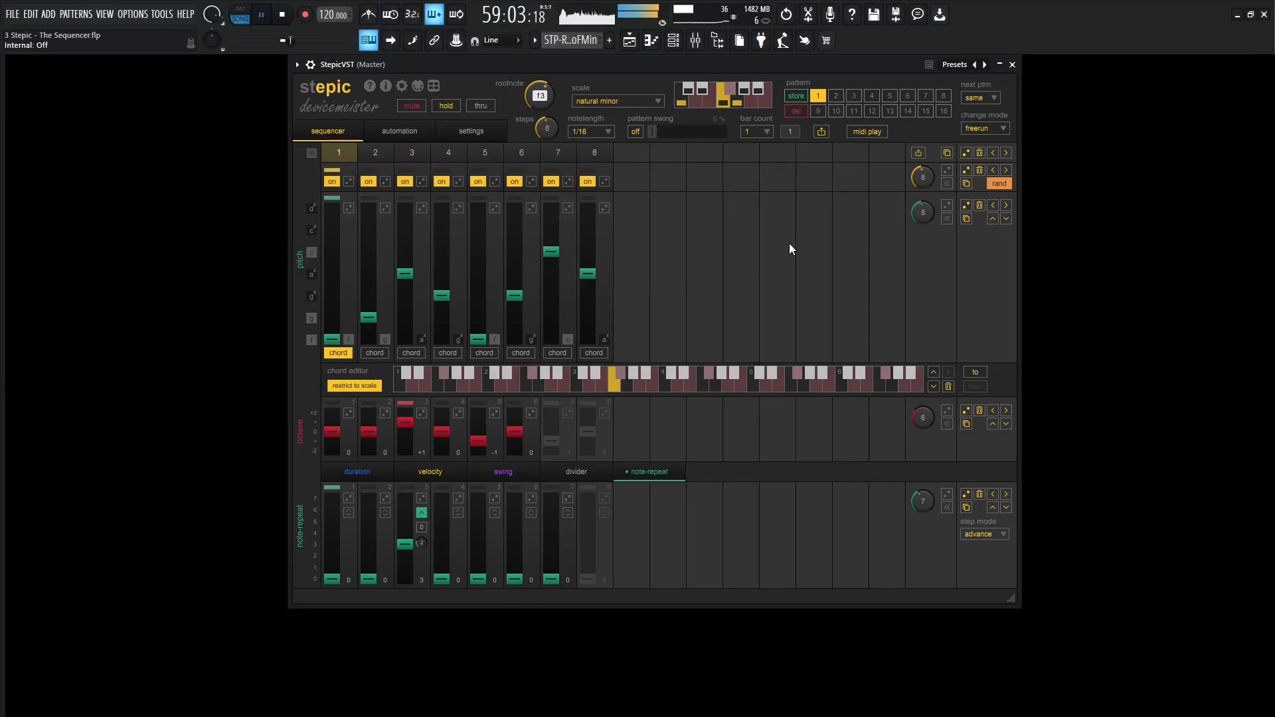
pyautogui.click(444, 441)
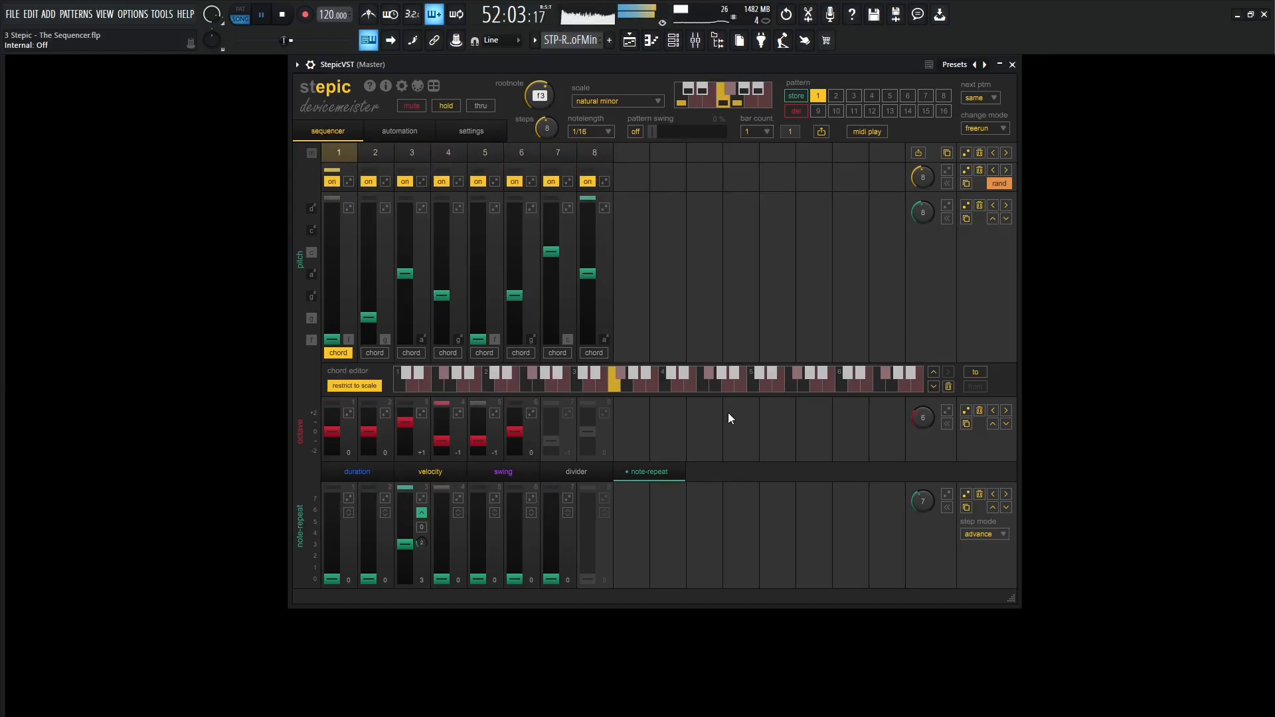
pyautogui.press('space')
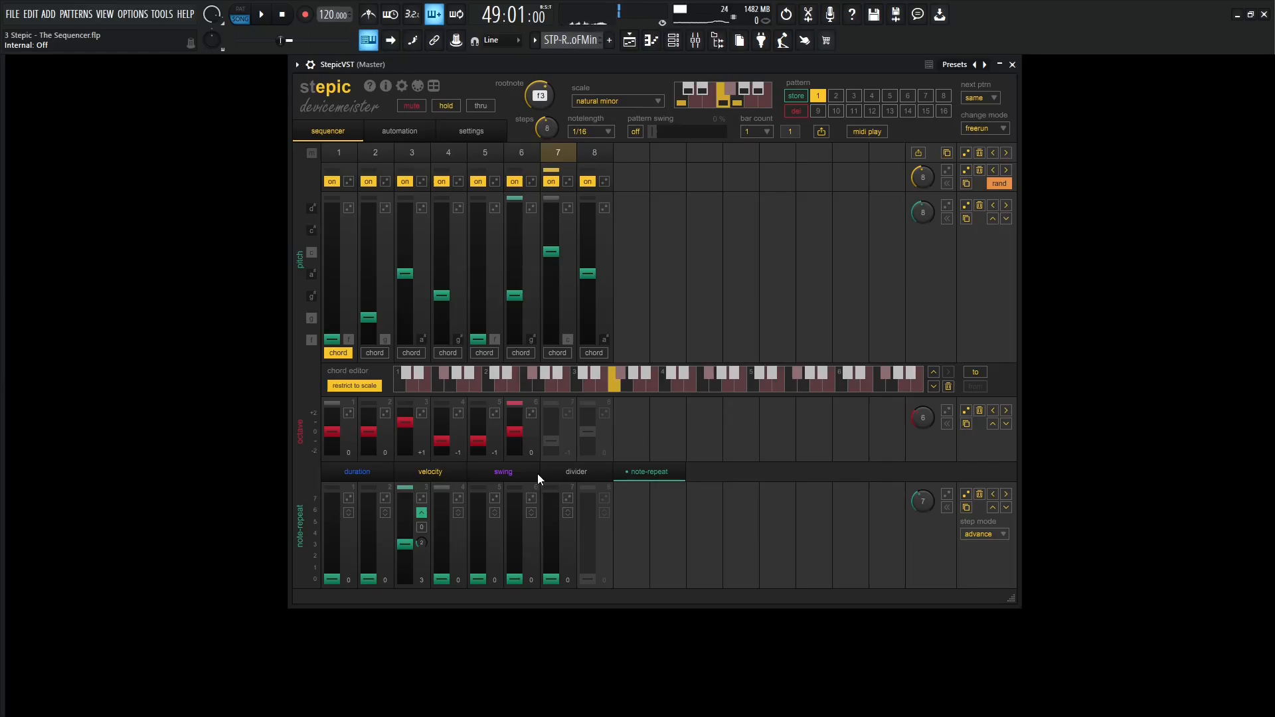
# Enable randomization for note-repeat steps 3 and 5 and audition the pattern
pyautogui.click(420, 499)
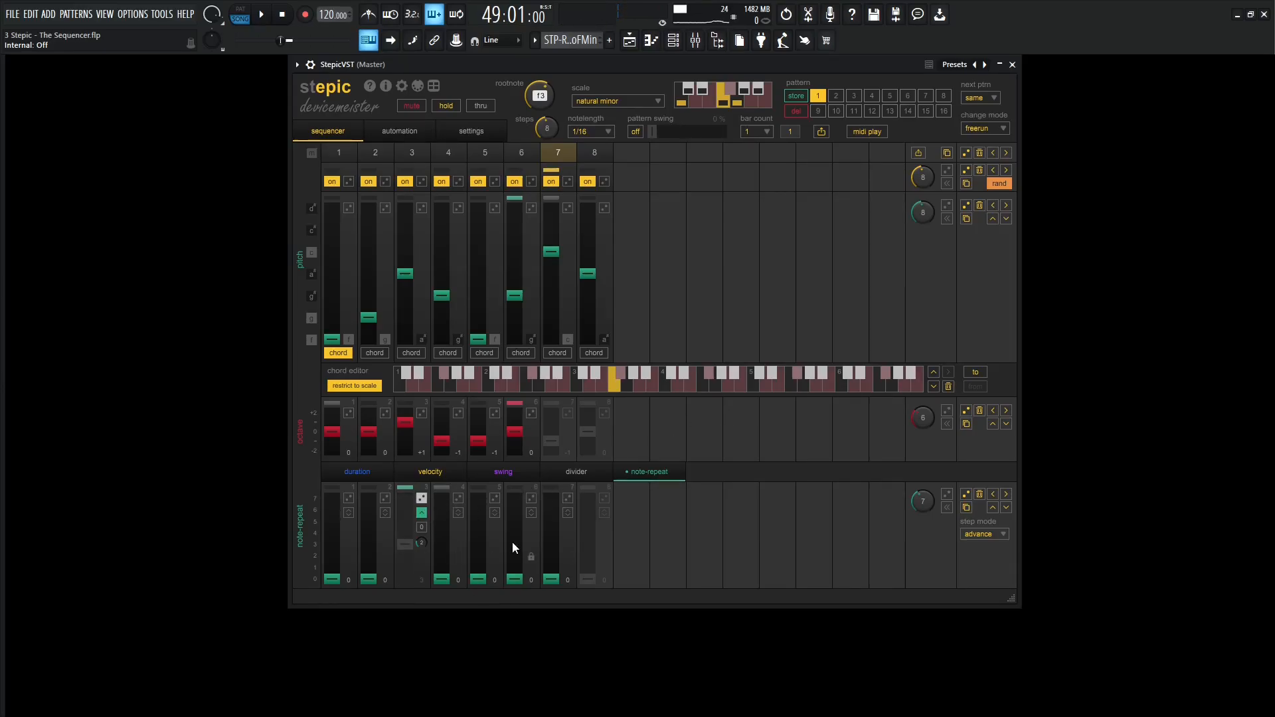
pyautogui.click(495, 498)
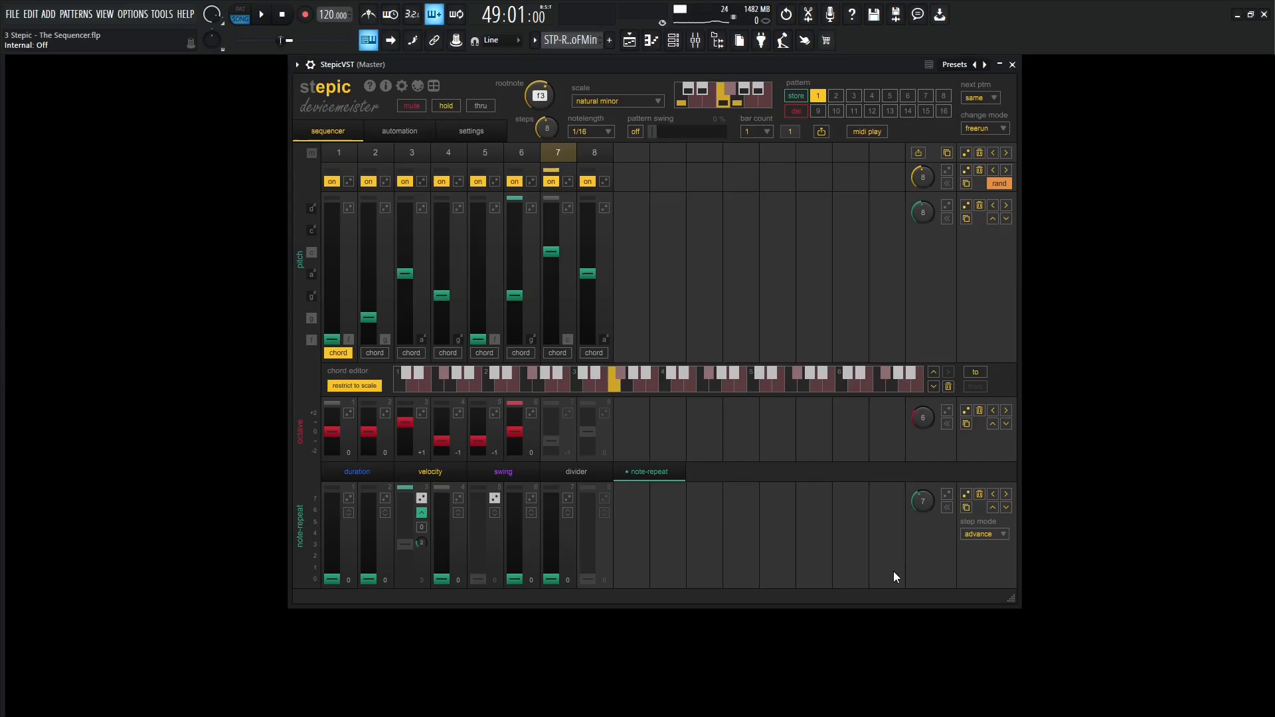
pyautogui.press('space')
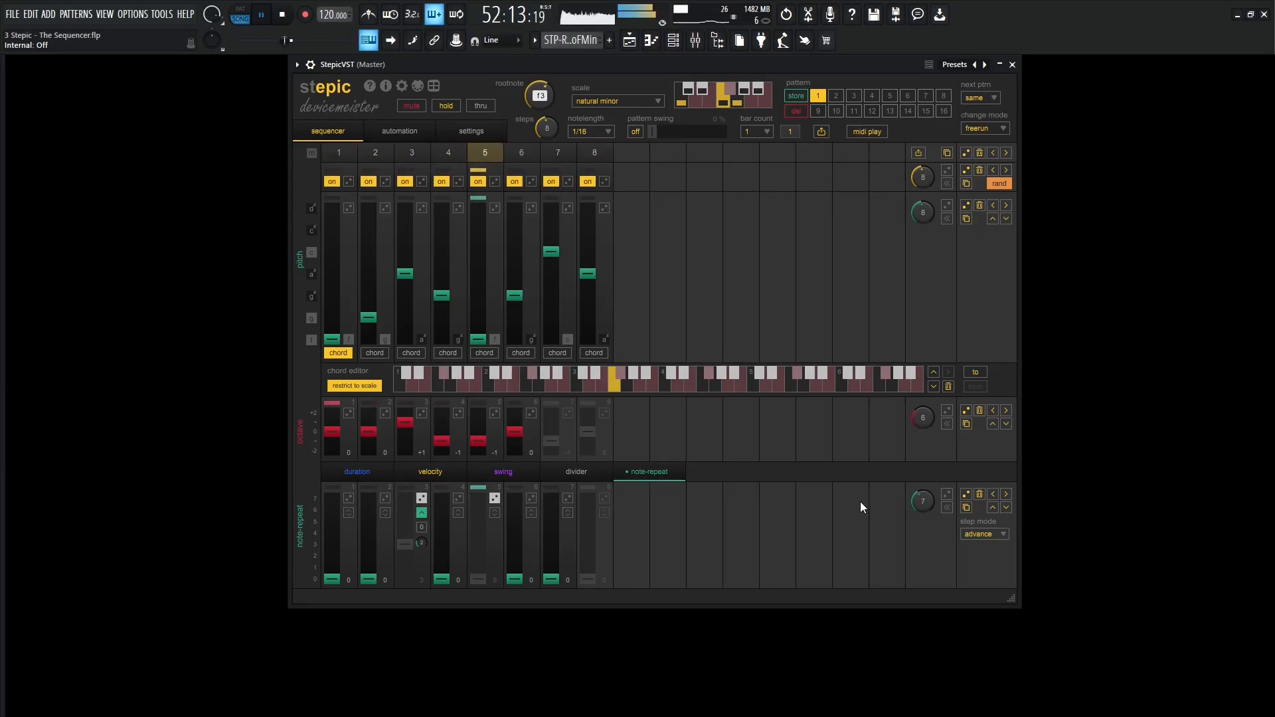
pyautogui.press('space')
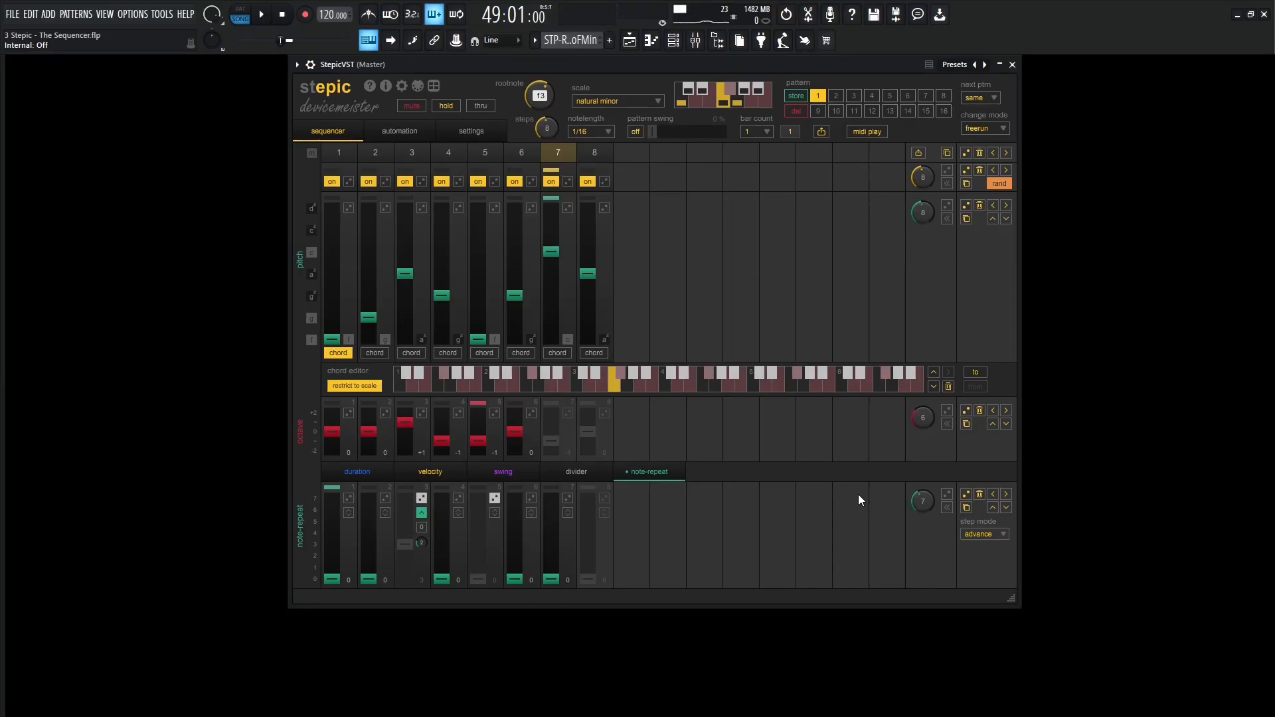
# Lower the maximum of the random note-repeat range in the pattern settings, then play the sequence
pyautogui.click(472, 128)
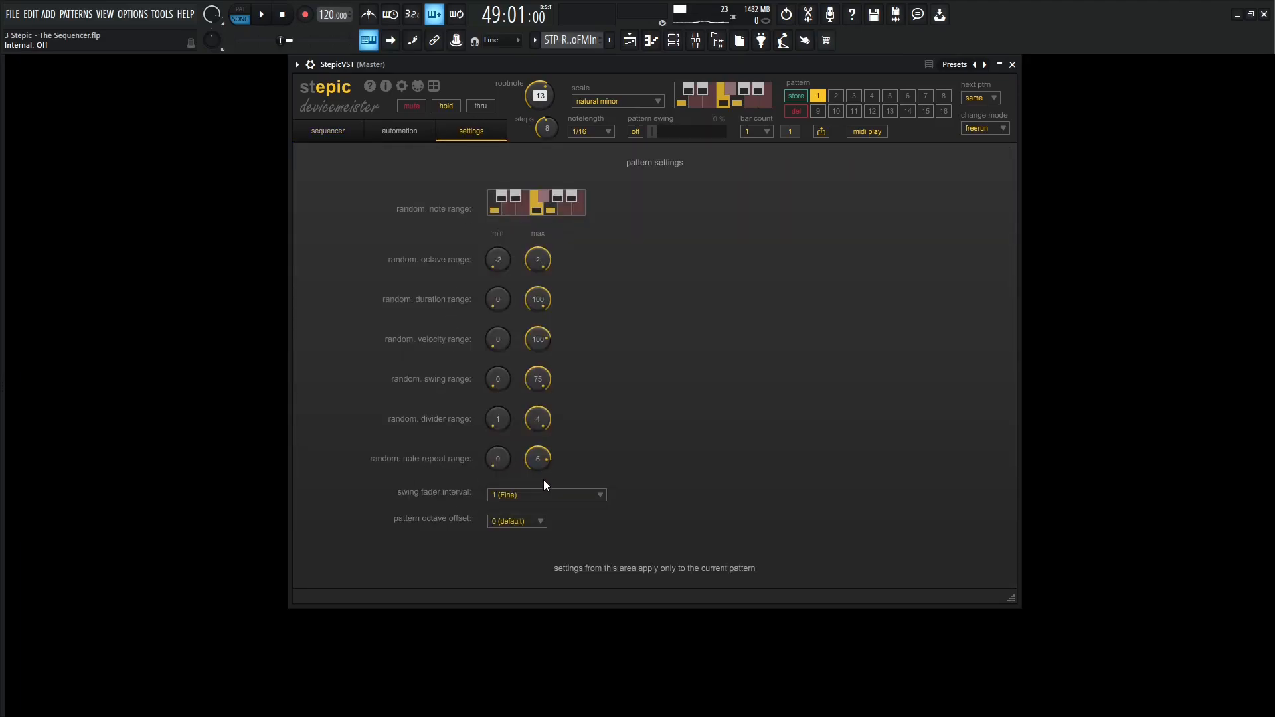
pyautogui.moveTo(543, 479); pyautogui.dragTo(552, 543)
pyautogui.click(352, 137)
pyautogui.press('space')
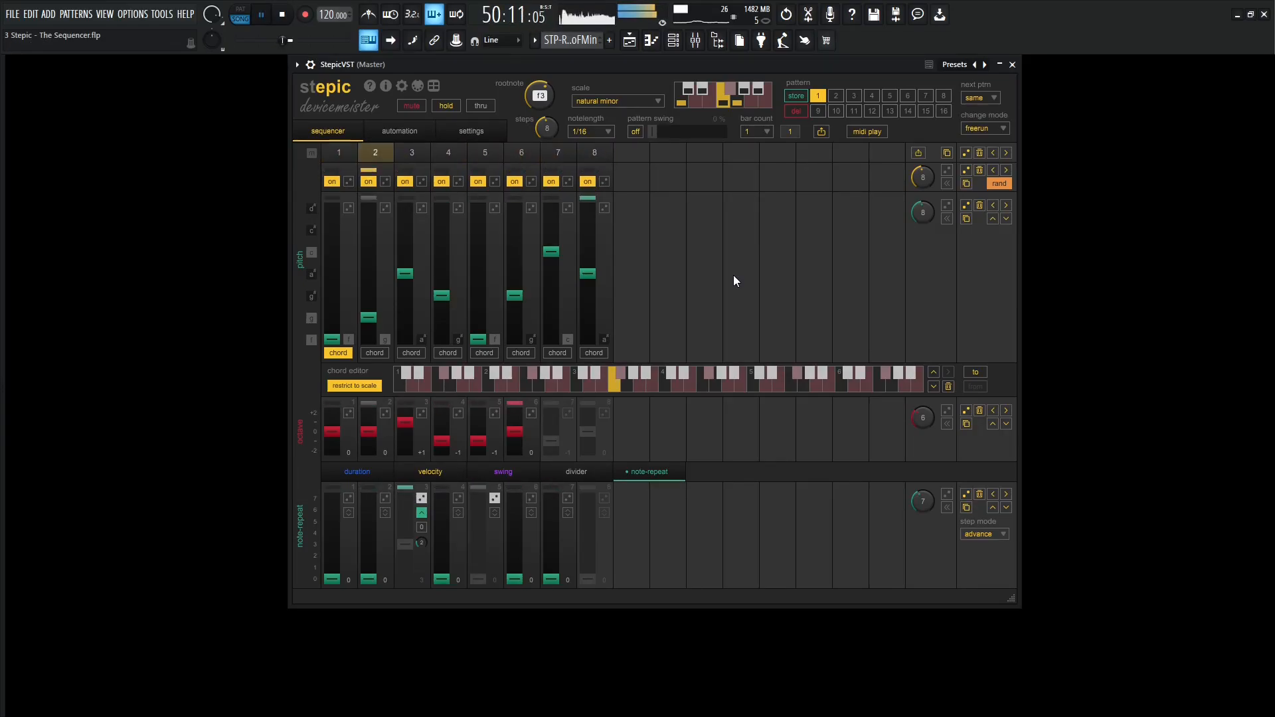
# Draw new velocity values for the first three steps of the velocity lane while the pattern plays
pyautogui.click(430, 473)
pyautogui.click(337, 547)
pyautogui.moveTo(346, 539)
pyautogui.mouseDown()
pyautogui.moveTo(603, 517)
pyautogui.moveTo(415, 531)
pyautogui.mouseUp()
# Set divider step 7 to 2 and shorten the divider lane to 5 steps
pyautogui.click(573, 473)
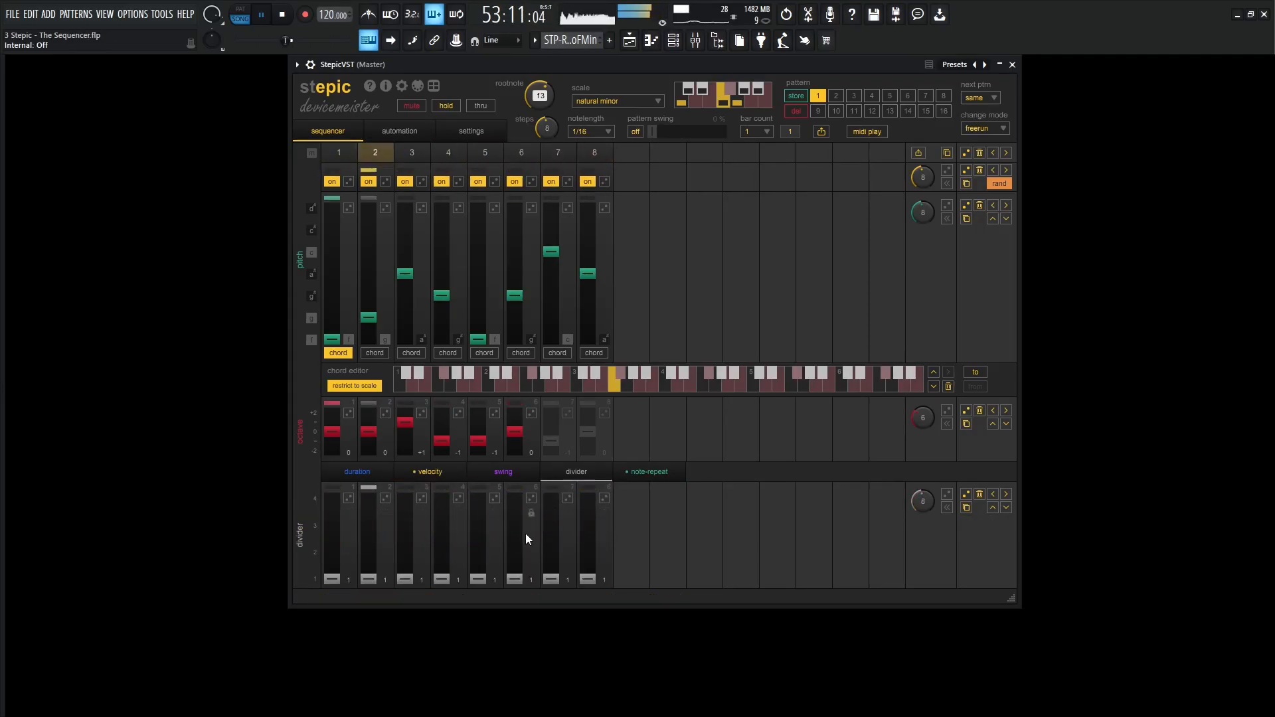
pyautogui.click(551, 552)
pyautogui.moveTo(917, 504); pyautogui.dragTo(918, 539)
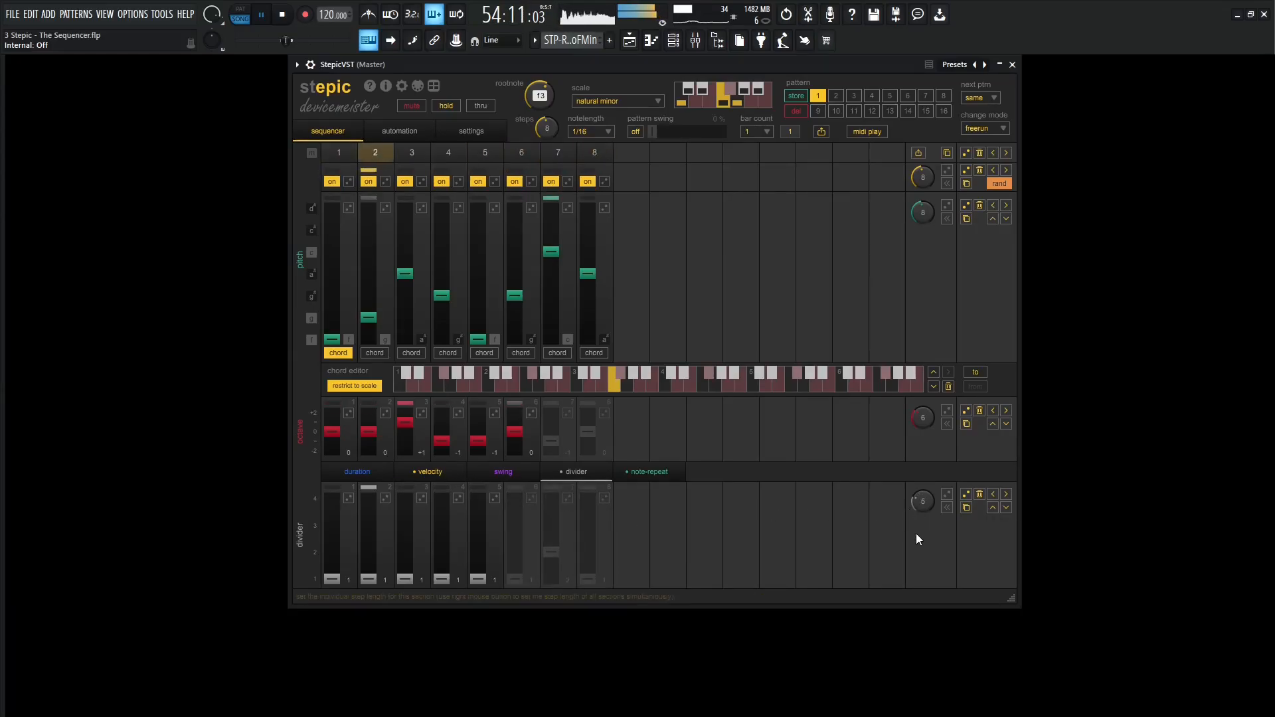
# Set divider step 3 to 2 and lengthen the divider lane to 13 steps
pyautogui.click(407, 552)
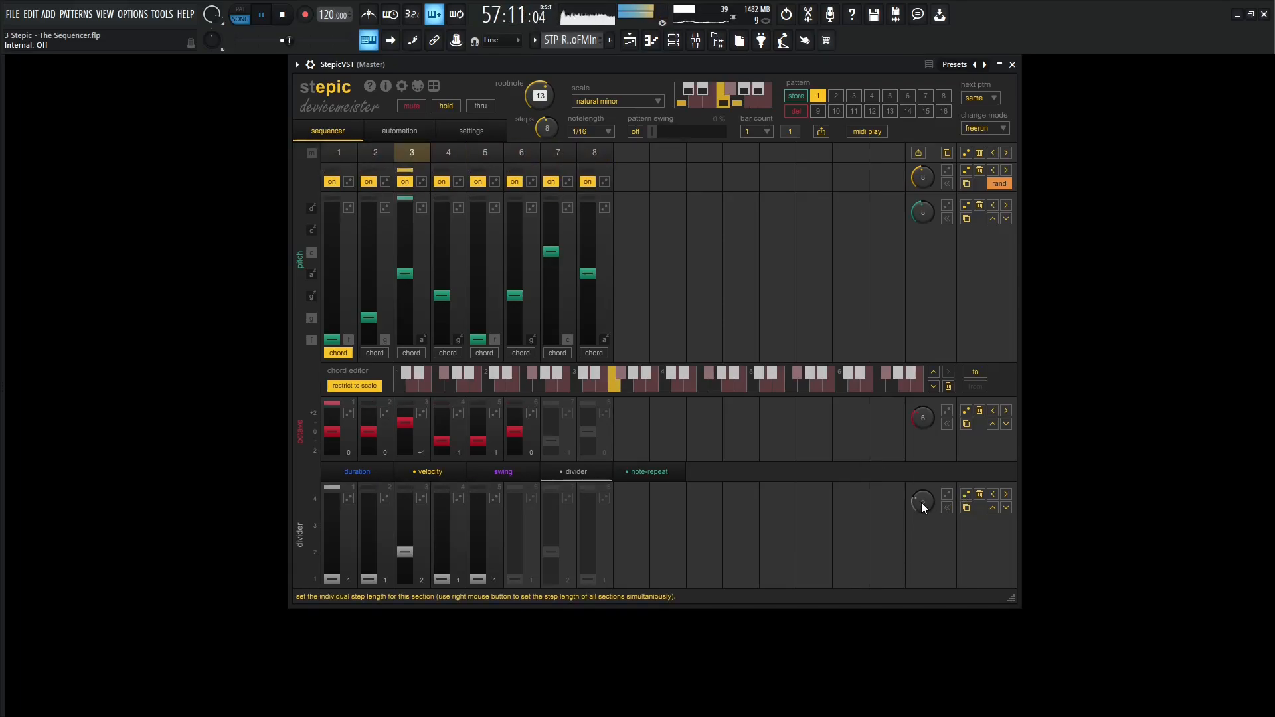
pyautogui.moveTo(923, 503); pyautogui.dragTo(924, 413)
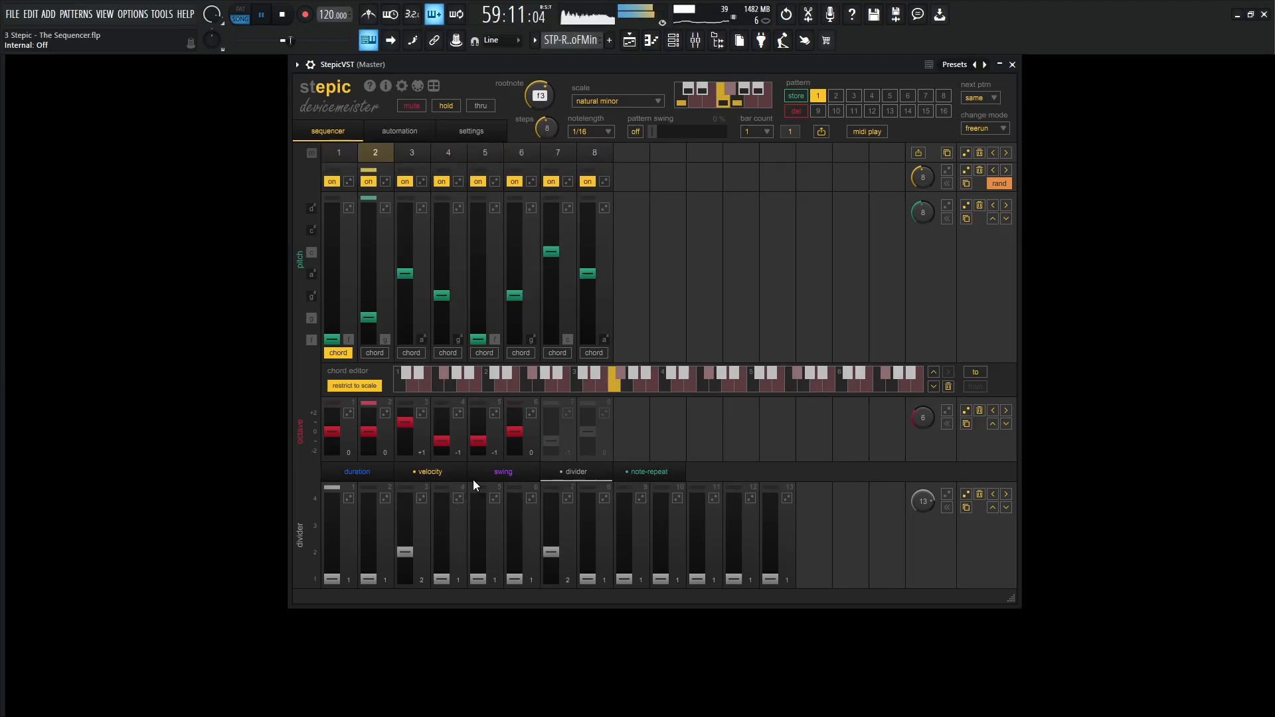
# Shape the eight duration-lane steps to about 67, 72, 77, 73, 84, 89, 75 and 59 while the pattern plays
pyautogui.click(356, 472)
pyautogui.click(331, 512)
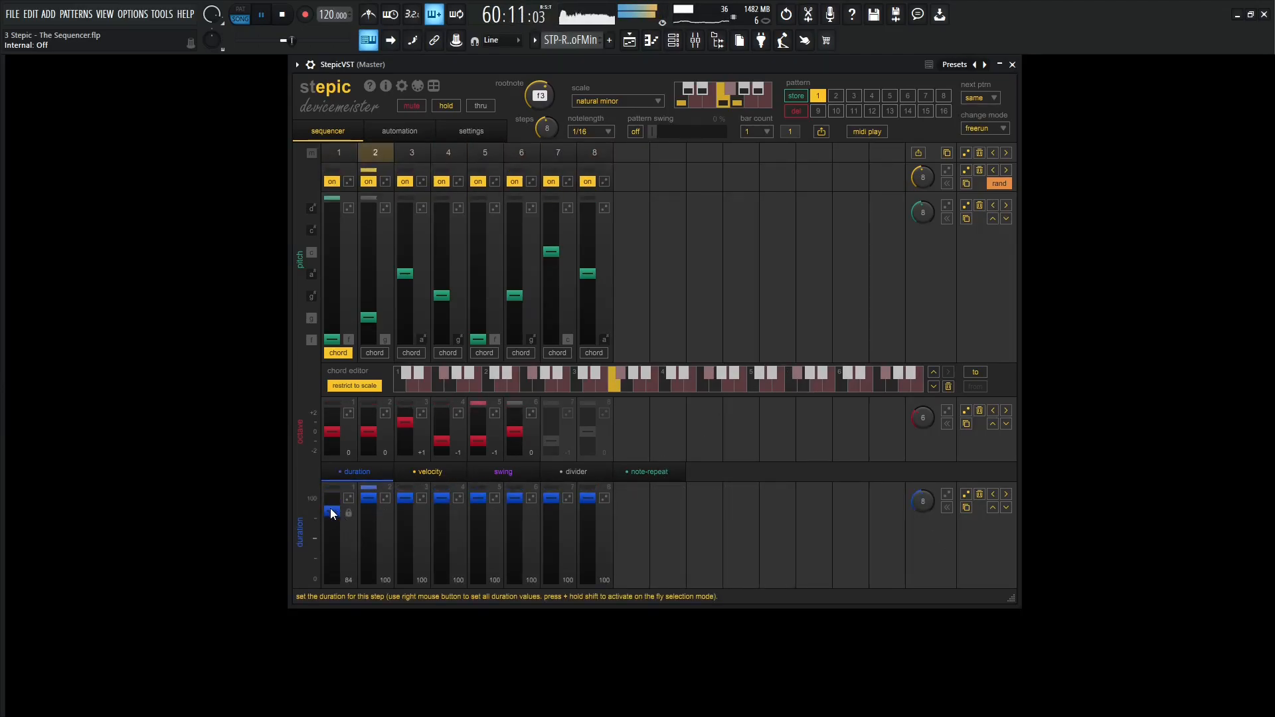
pyautogui.moveTo(331, 514); pyautogui.dragTo(560, 511)
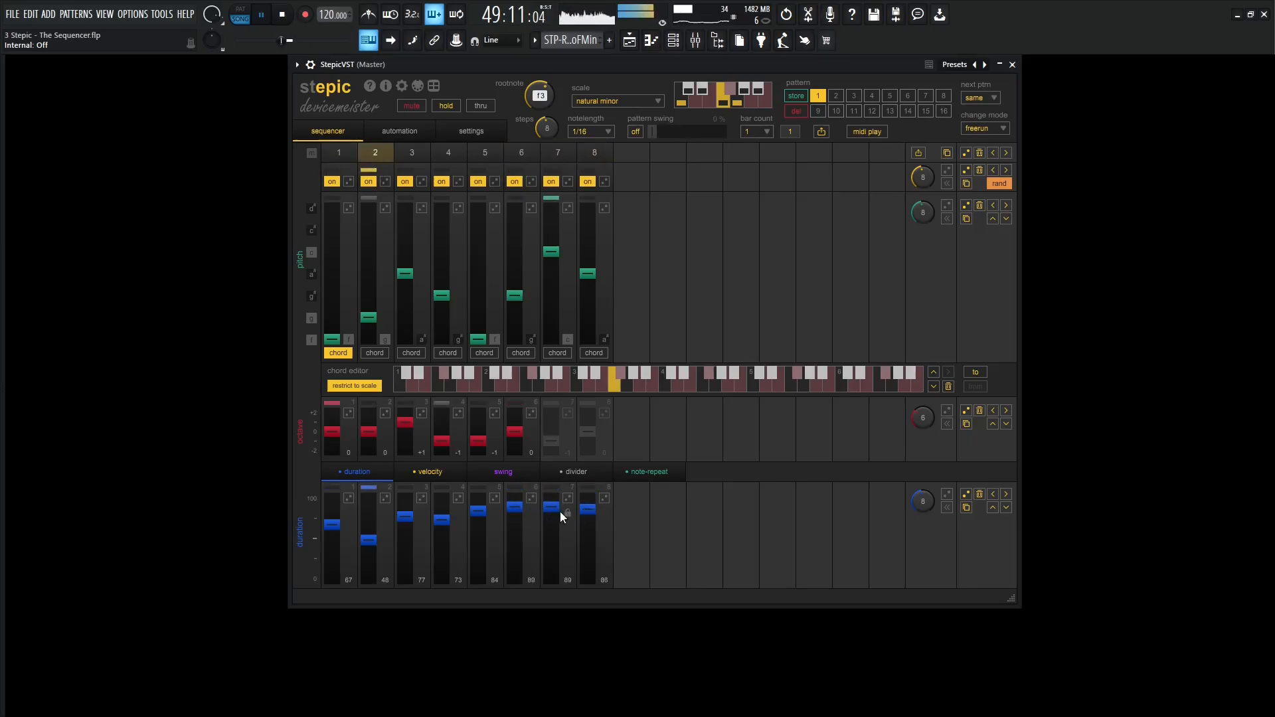
pyautogui.click(363, 521)
pyautogui.click(599, 520)
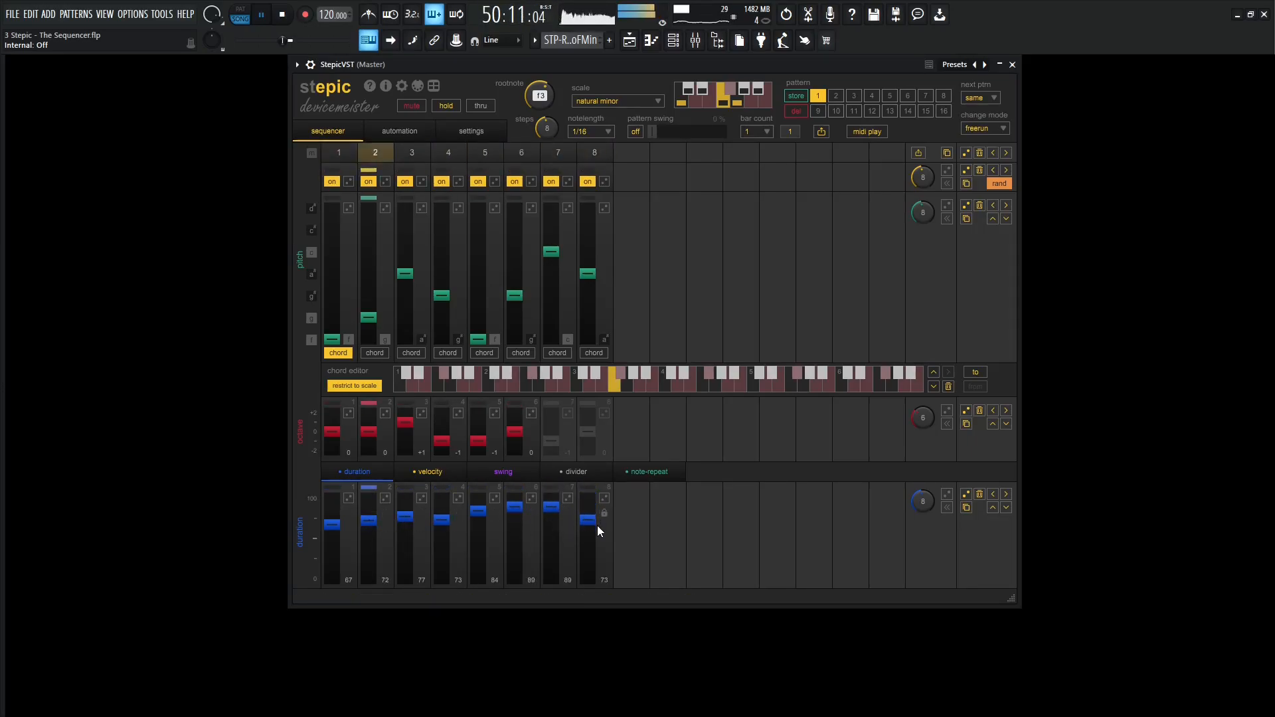
pyautogui.click(559, 520)
pyautogui.click(588, 531)
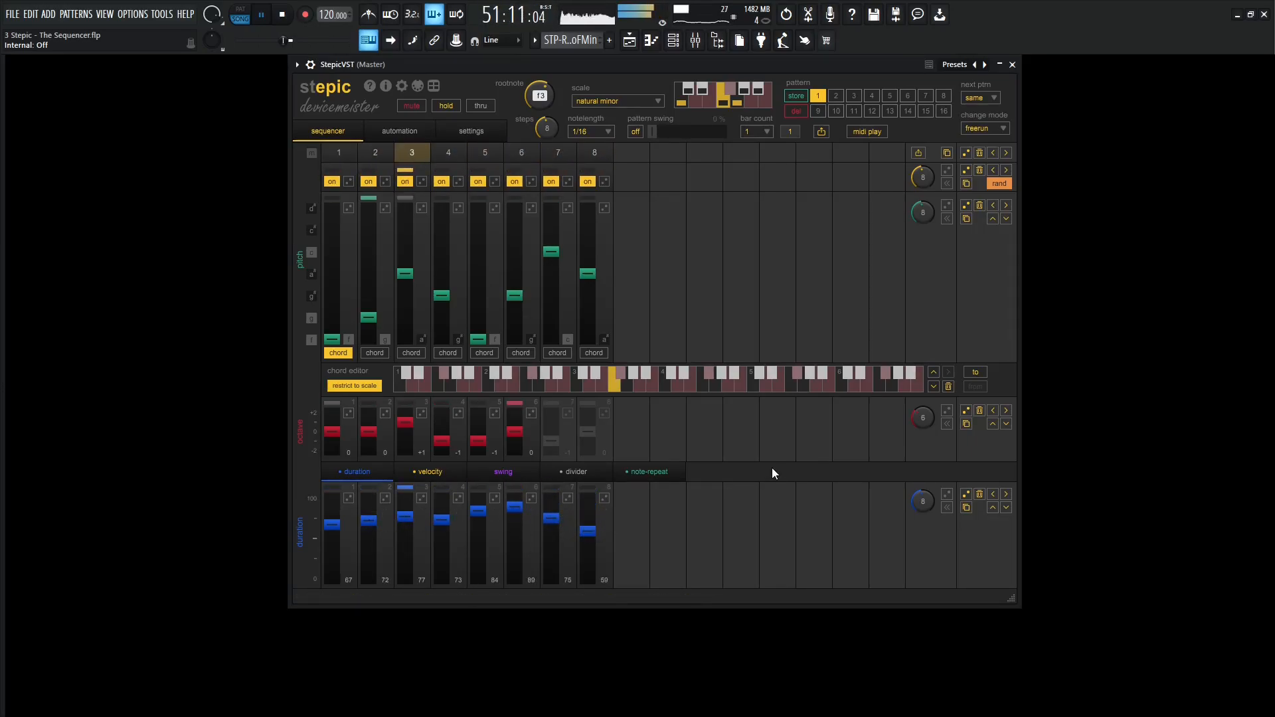